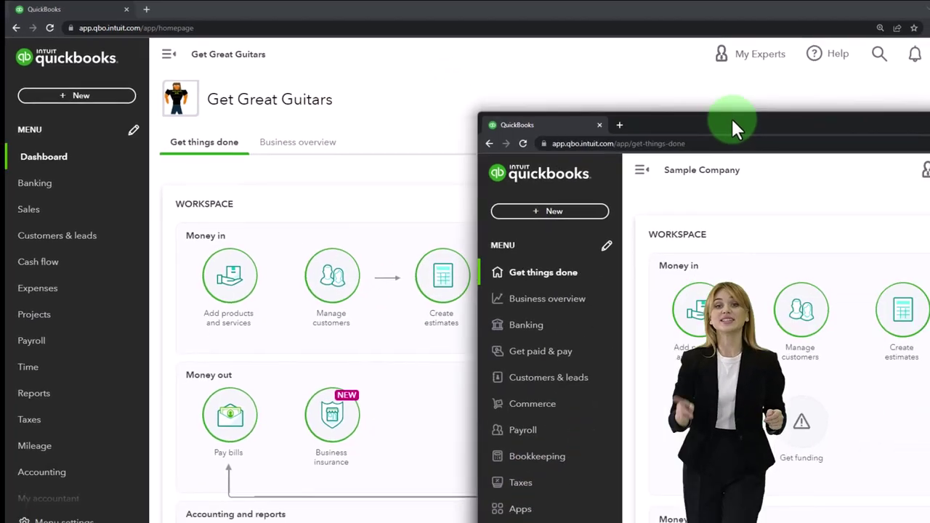
{"action": "left_click_drag", "start_coordinate": [835, 146], "coordinate": [534, 160]}
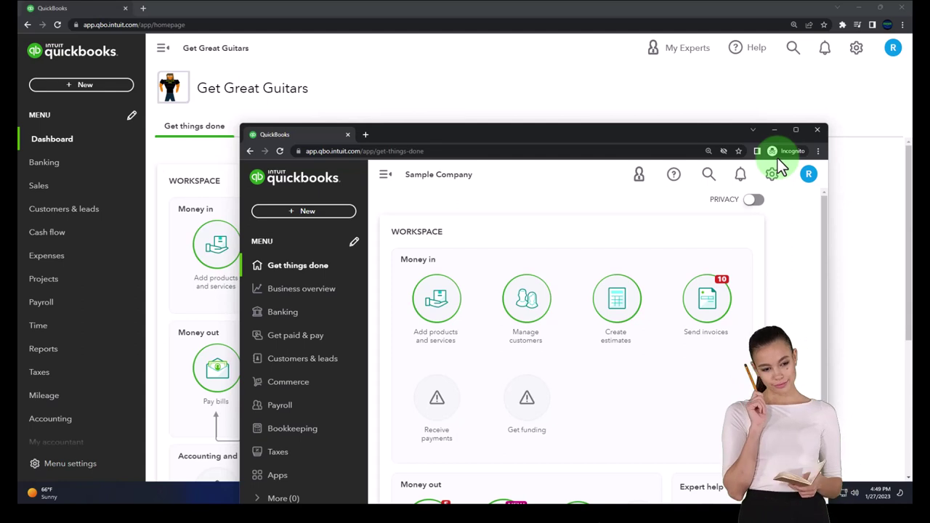
{"action": "left_click", "coordinate": [818, 151]}
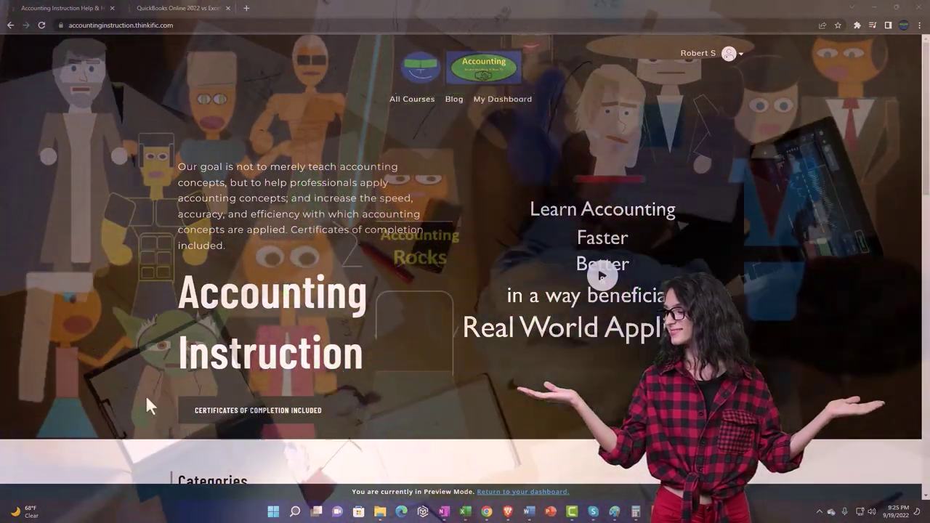
Step: Browse the Accounting Instruction course categories, then view the QuickBooks Online 2022 course and its OneNote - Getting Started 2022 section
{"action": "scroll", "coordinate": [145, 395], "scroll_direction": "down", "scroll_amount": 4}
{"action": "scroll", "coordinate": [128, 396], "scroll_direction": "down", "scroll_amount": 3}
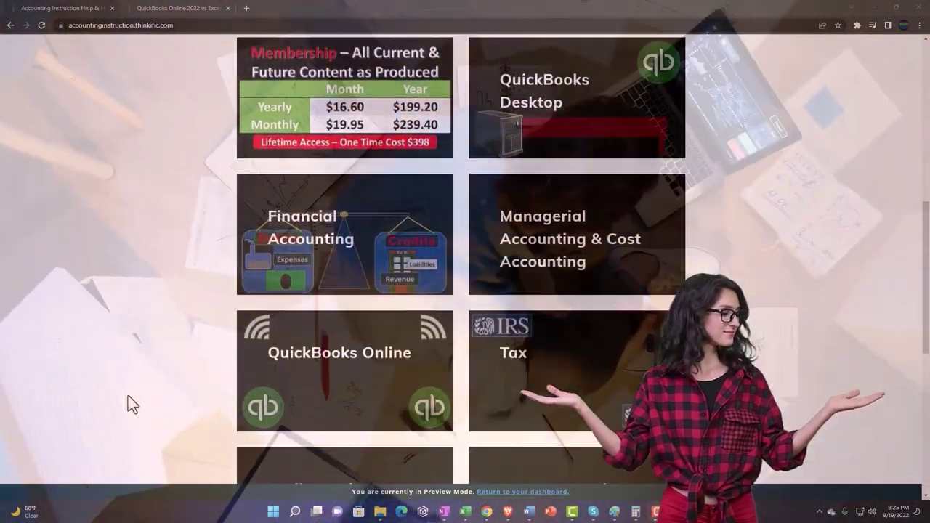
{"action": "scroll", "coordinate": [128, 396], "scroll_direction": "down", "scroll_amount": 1}
{"action": "scroll", "coordinate": [131, 404], "scroll_direction": "down", "scroll_amount": 5}
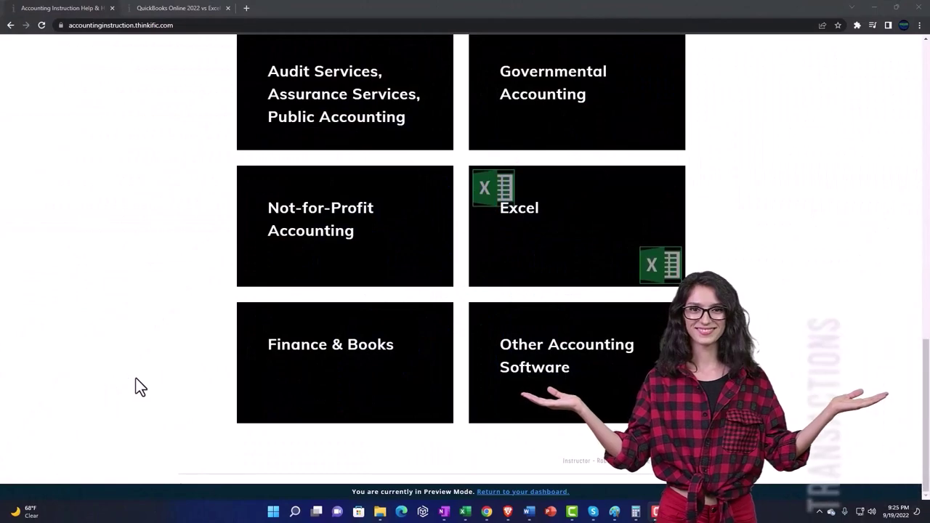
{"action": "left_click", "coordinate": [168, 10]}
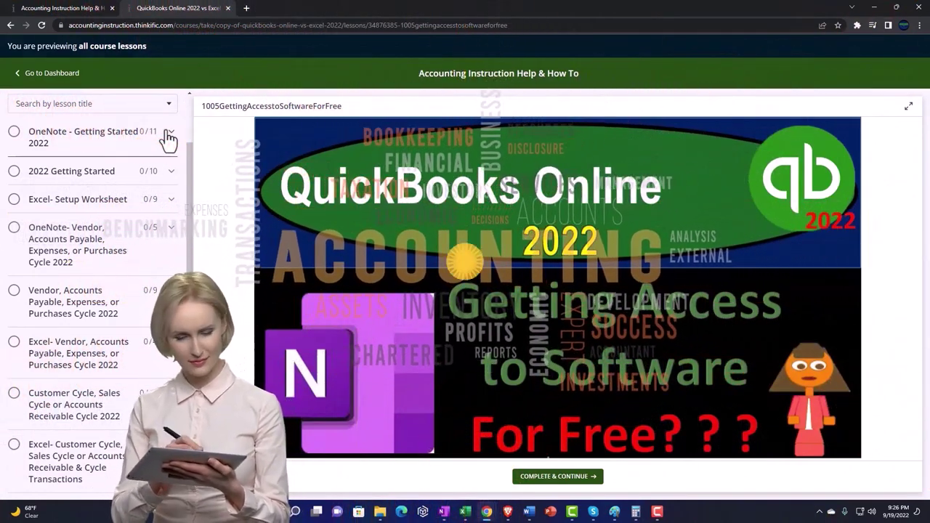
{"action": "left_click", "coordinate": [169, 137]}
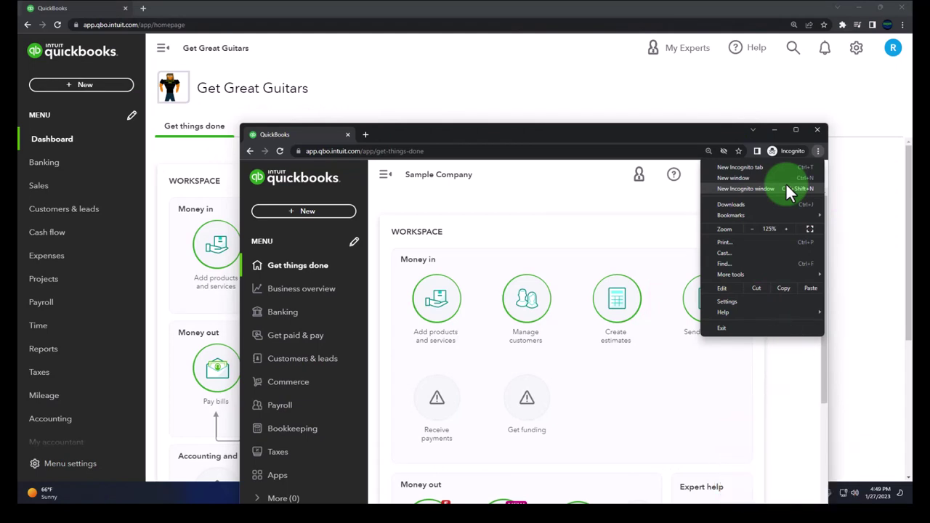
Step: View the sample company's settings options, then move its window aside to return to the Get Great Guitars company
{"action": "left_click", "coordinate": [466, 198]}
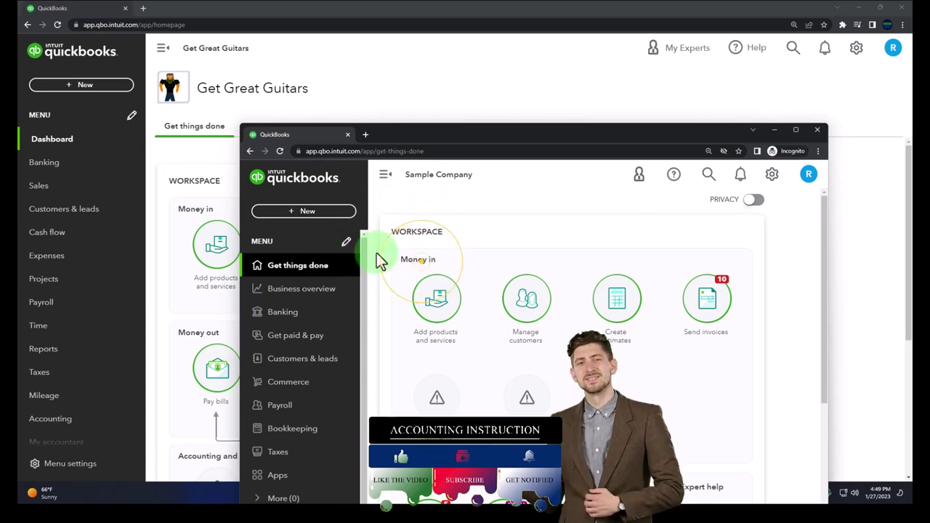
{"action": "left_click", "coordinate": [771, 174]}
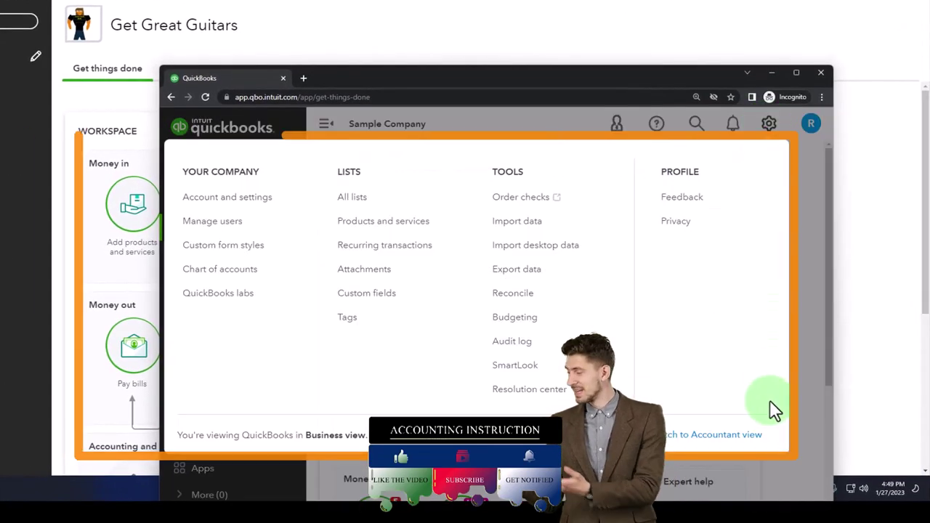
{"action": "left_click_drag", "start_coordinate": [564, 77], "coordinate": [929, 4]}
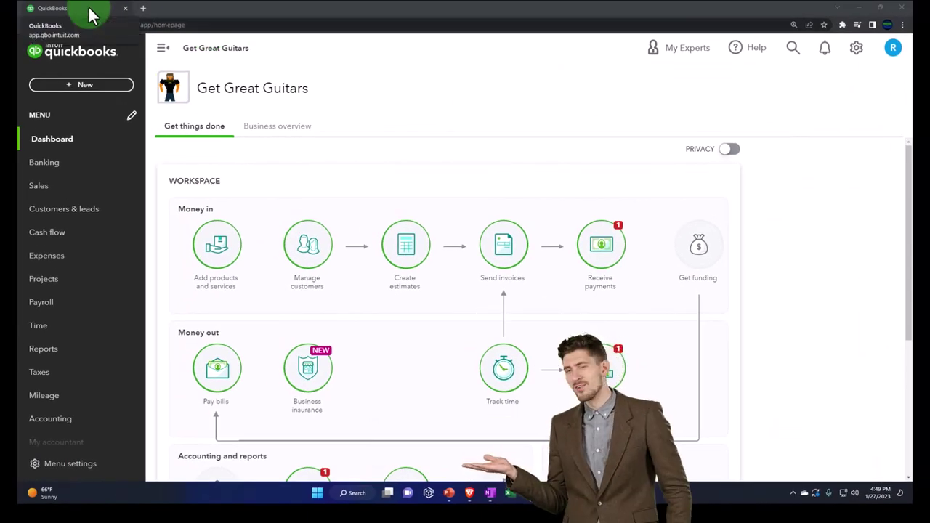
Step: Duplicate the Get Great Guitars browser tab twice so three QuickBooks tabs are open
{"action": "right_click", "coordinate": [91, 14]}
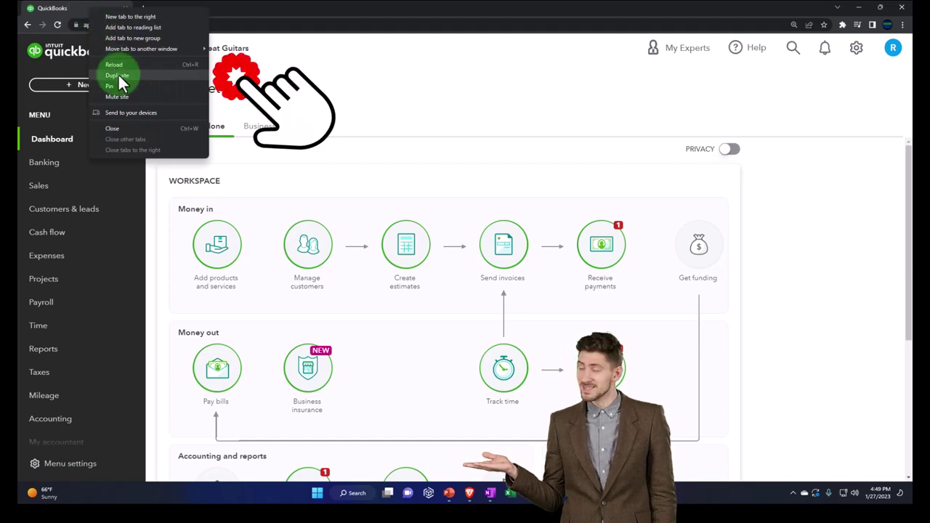
{"action": "left_click", "coordinate": [116, 75]}
{"action": "right_click", "coordinate": [184, 15]}
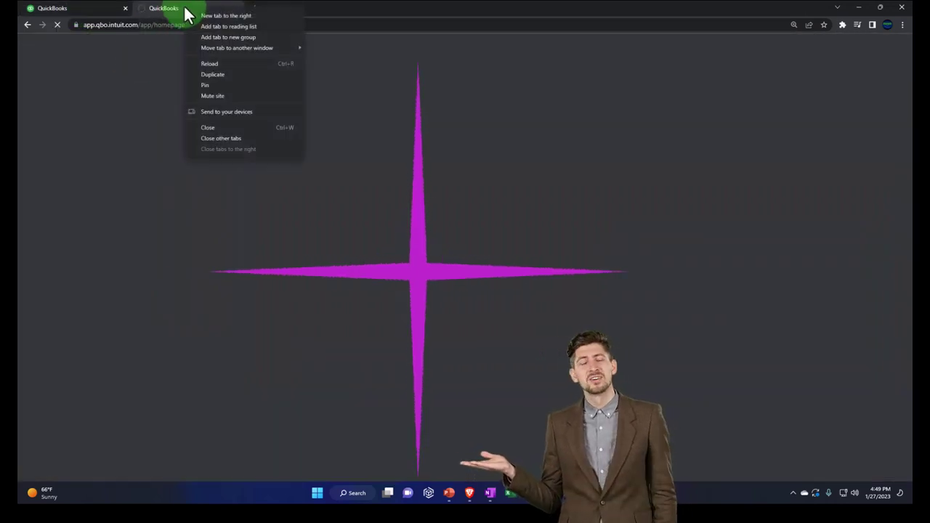
{"action": "left_click", "coordinate": [208, 73]}
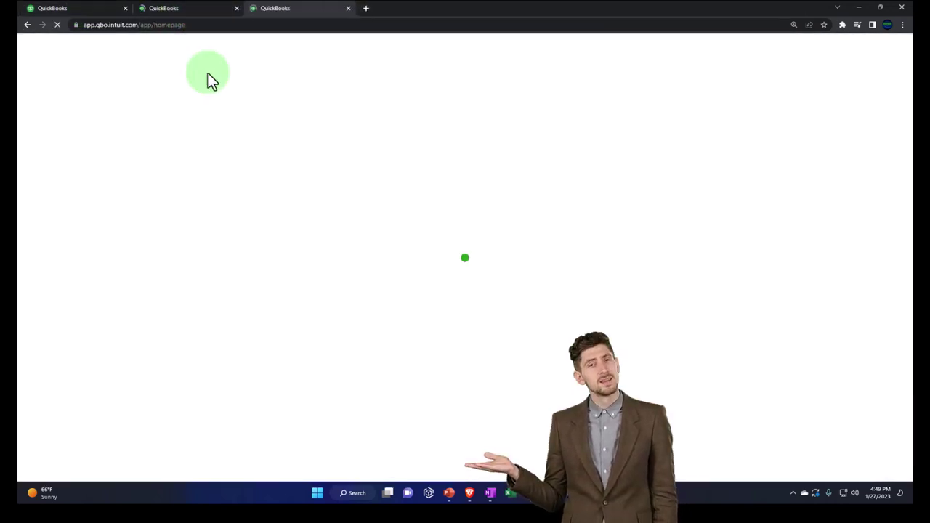
Step: Open the Balance Sheet report in the second tab and look up the Reports page in the sample company
{"action": "left_click", "coordinate": [200, 16]}
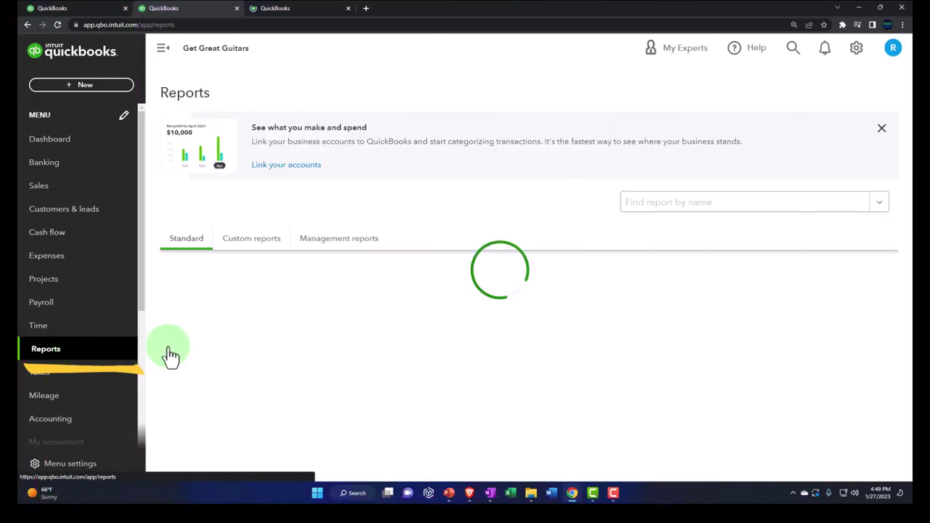
{"action": "left_click", "coordinate": [238, 347]}
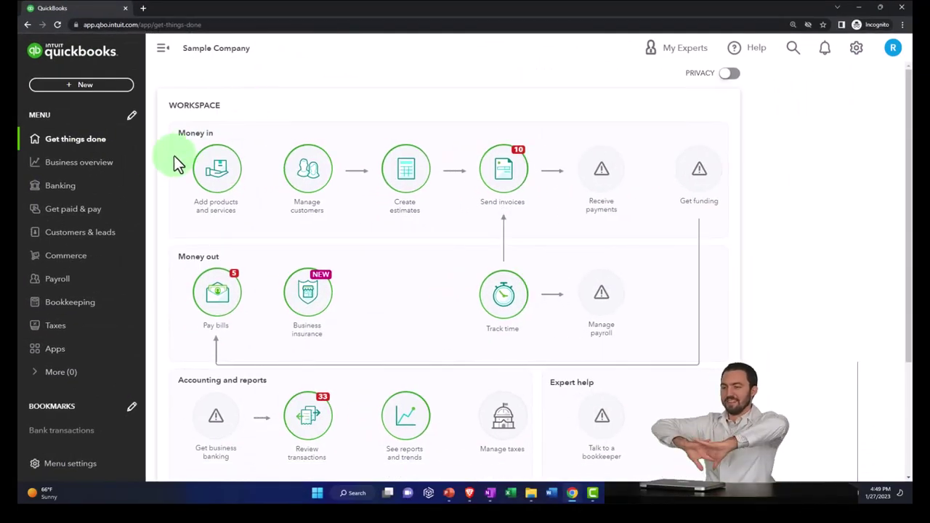
{"action": "left_click", "coordinate": [76, 173]}
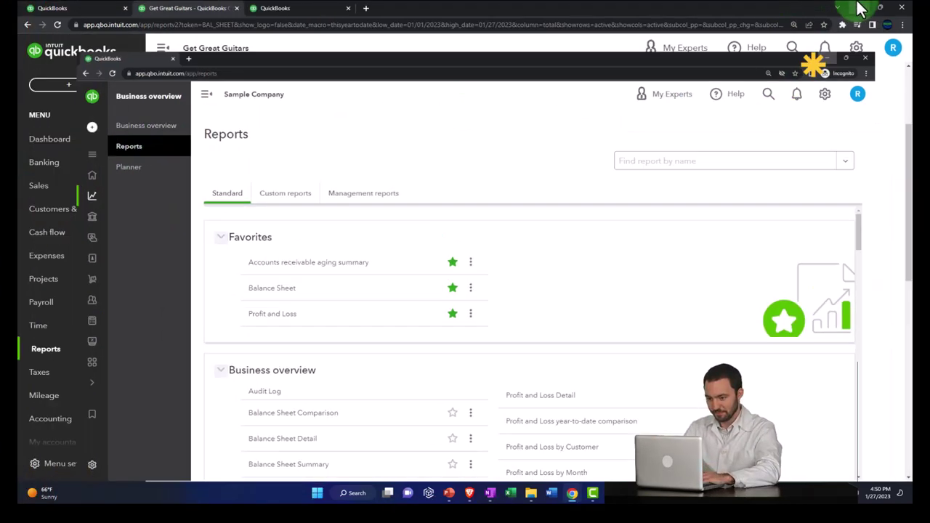
Step: Open the Profit and Loss report in the third tab and collapse the navigation menu
{"action": "left_click", "coordinate": [294, 10]}
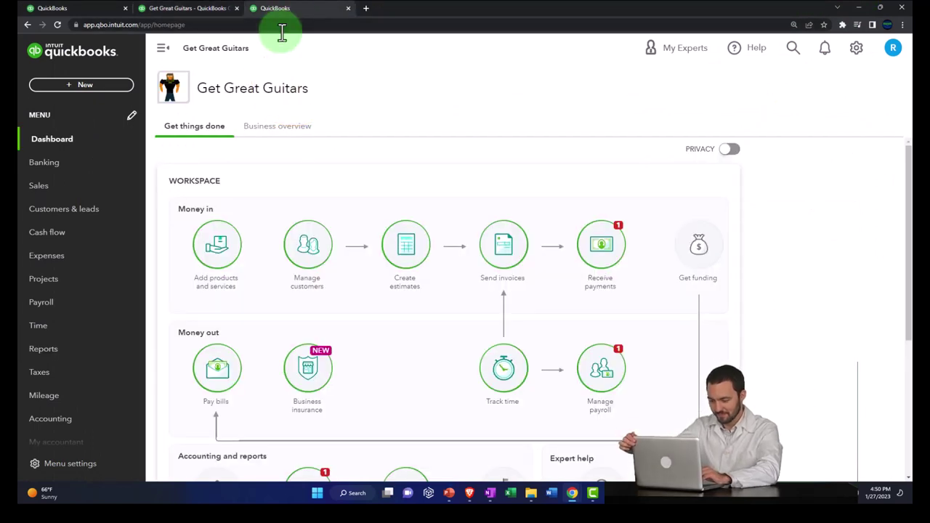
{"action": "left_click", "coordinate": [73, 351]}
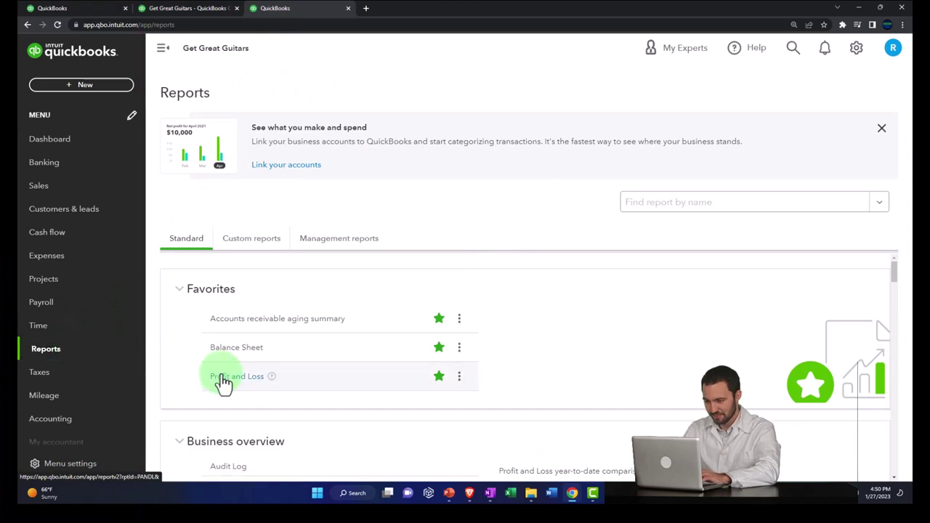
{"action": "left_click", "coordinate": [223, 378]}
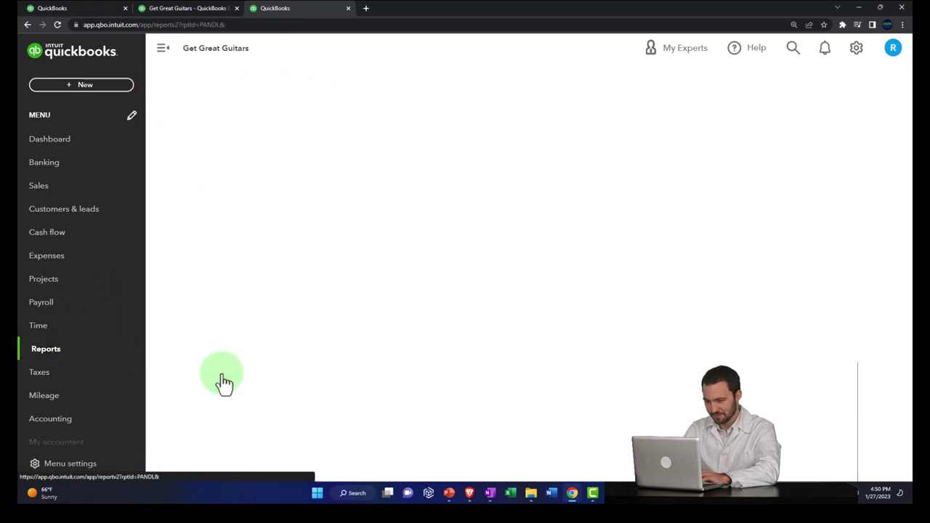
{"action": "left_click", "coordinate": [164, 52]}
{"action": "scroll", "coordinate": [155, 159], "scroll_direction": "up", "scroll_amount": 3}
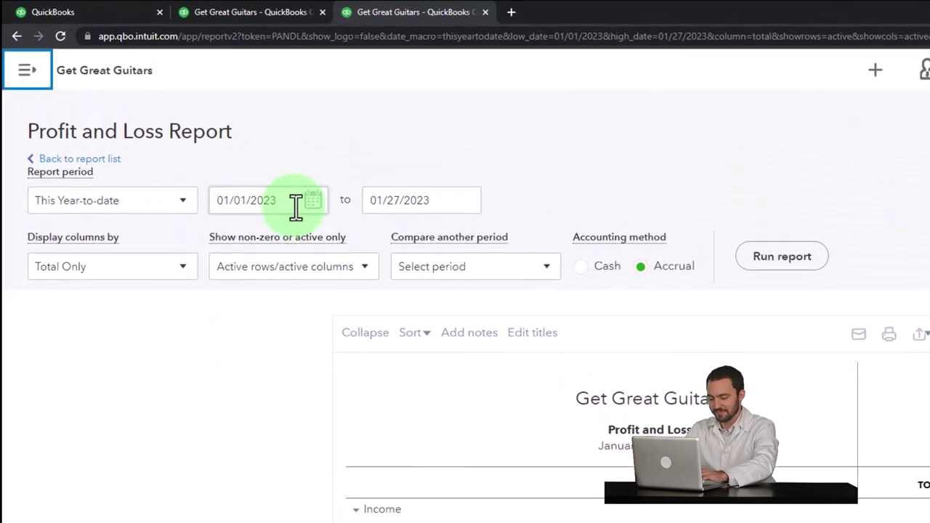
Step: Set the Profit and Loss report's date range to 01/01/2023 through 02/28/2023
{"action": "triple_click", "coordinate": [286, 207]}
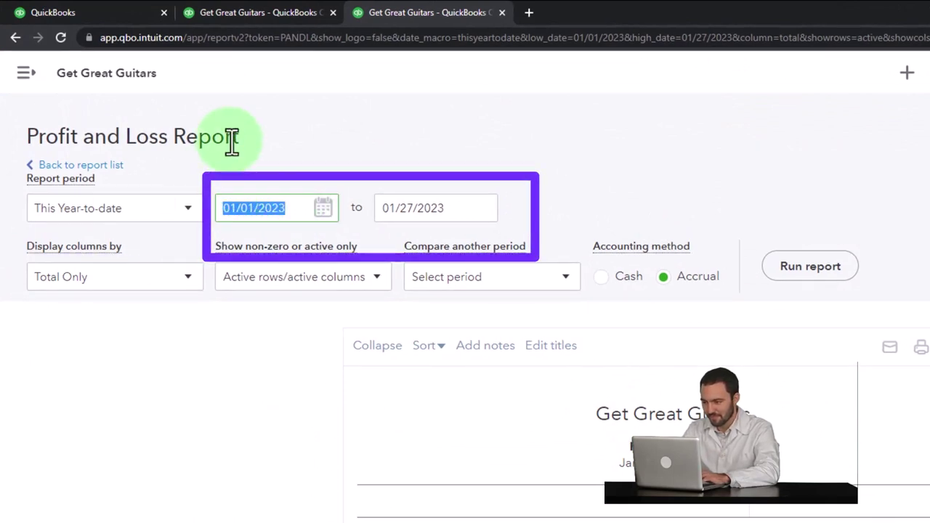
{"action": "type", "text": "01/01/2023"}
{"action": "key", "text": "Tab"}
{"action": "type", "text": "02"}
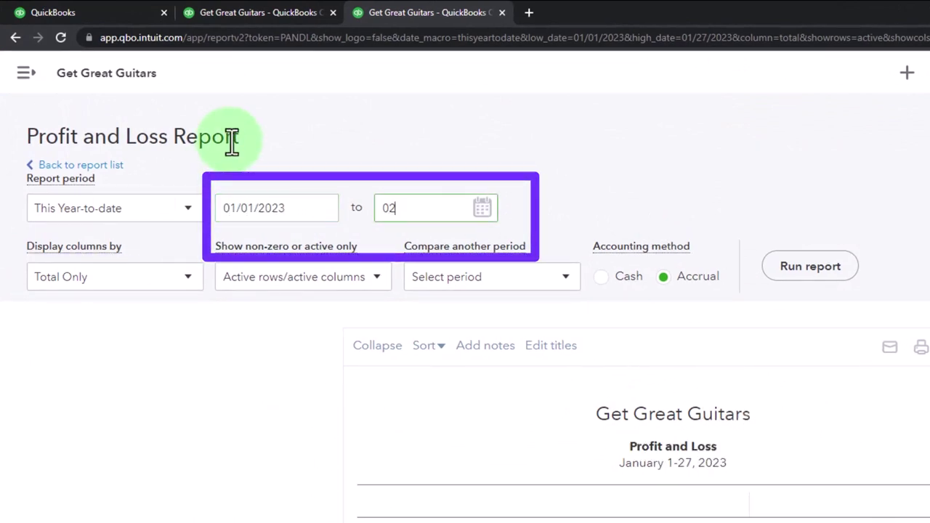
{"action": "type", "text": "/28/2023"}
{"action": "key", "text": "Tab"}
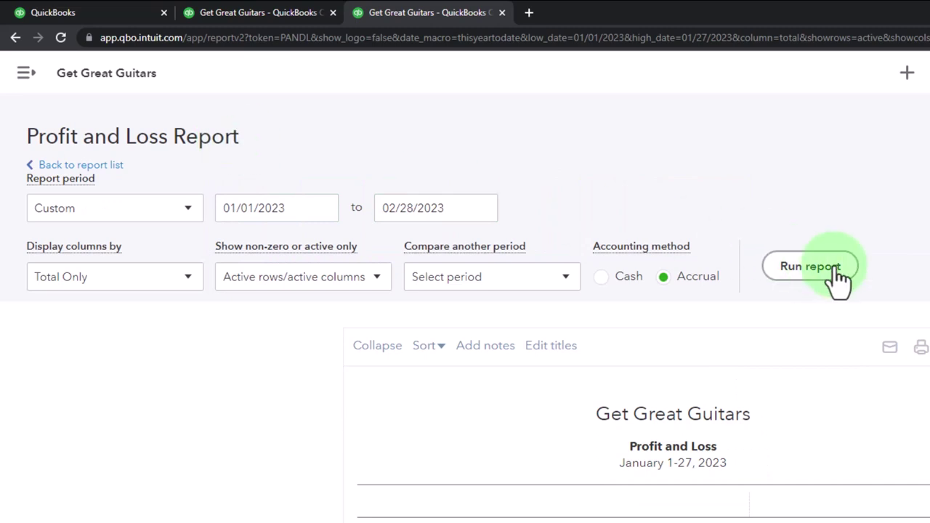
Step: Display the Profit and Loss columns by Months and run the report
{"action": "left_click", "coordinate": [191, 285]}
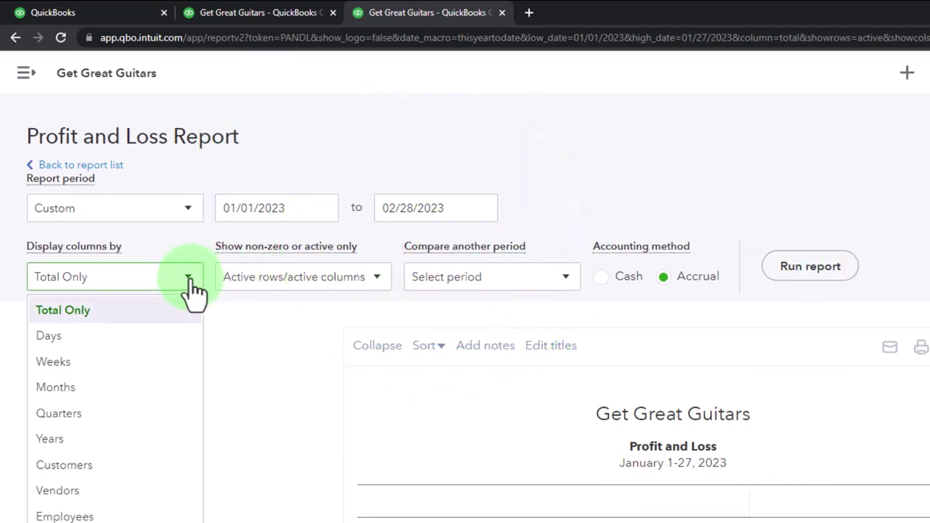
{"action": "left_click", "coordinate": [178, 387]}
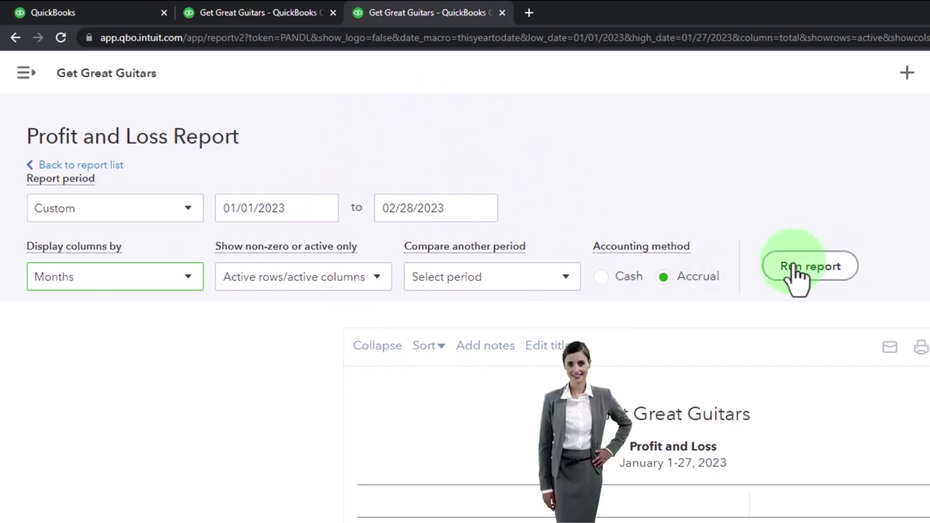
{"action": "left_click", "coordinate": [810, 268]}
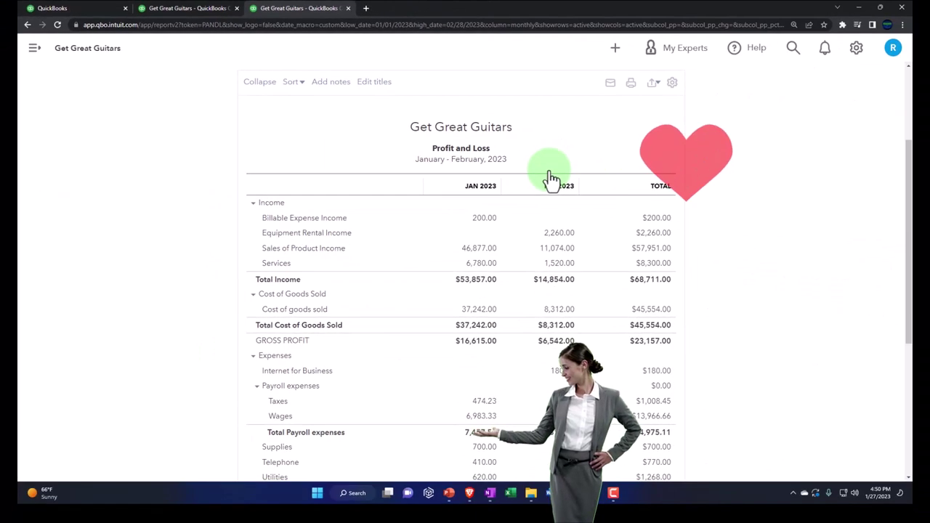
{"action": "key", "text": "ctrl+plus"}
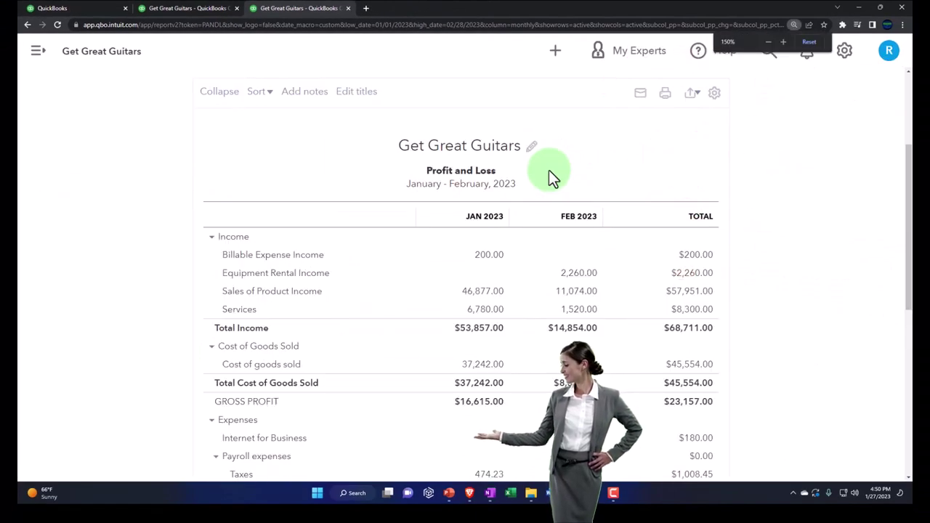
Step: Collapse the navigation menu on the Balance Sheet and run it for 01/01/2023 to 02/28/2023
{"action": "left_click", "coordinate": [211, 13]}
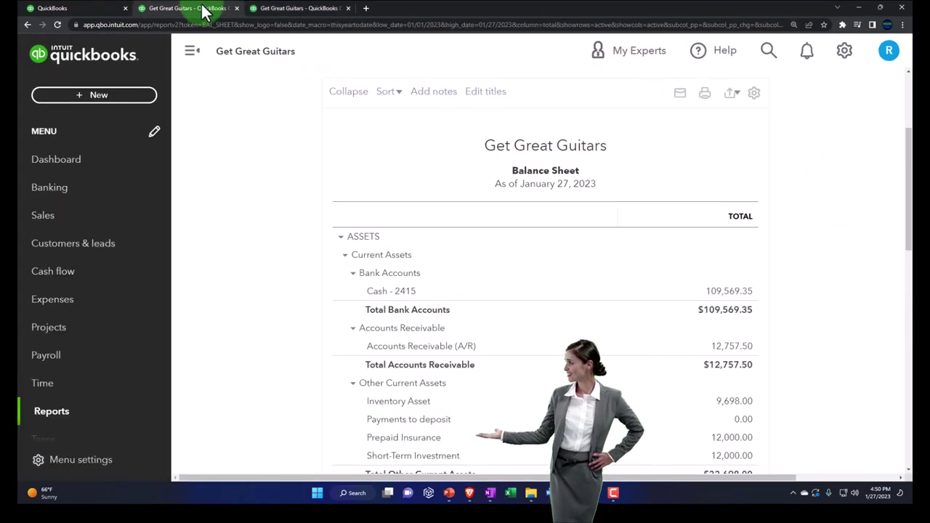
{"action": "left_click", "coordinate": [193, 61]}
{"action": "scroll", "coordinate": [182, 135], "scroll_direction": "up", "scroll_amount": 5}
{"action": "left_click", "coordinate": [247, 156]}
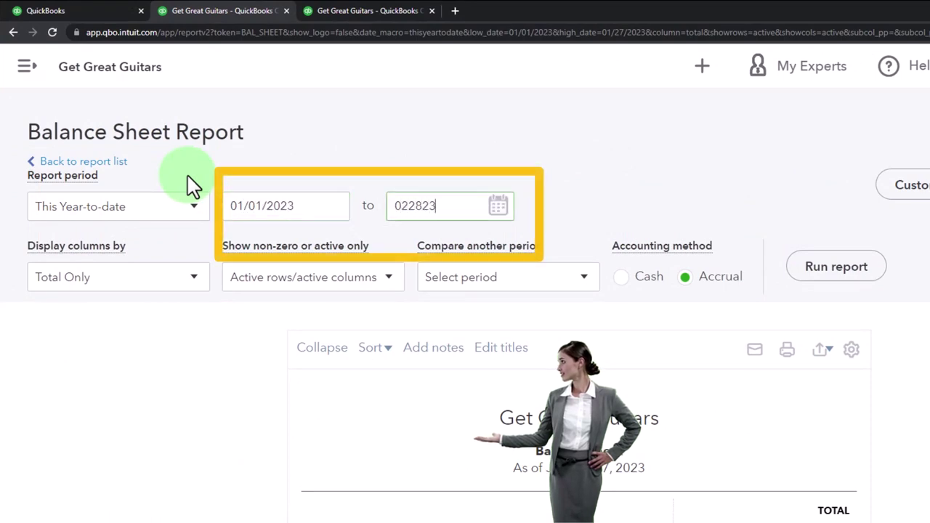
{"action": "key", "text": "Tab"}
{"action": "left_click", "coordinate": [817, 271]}
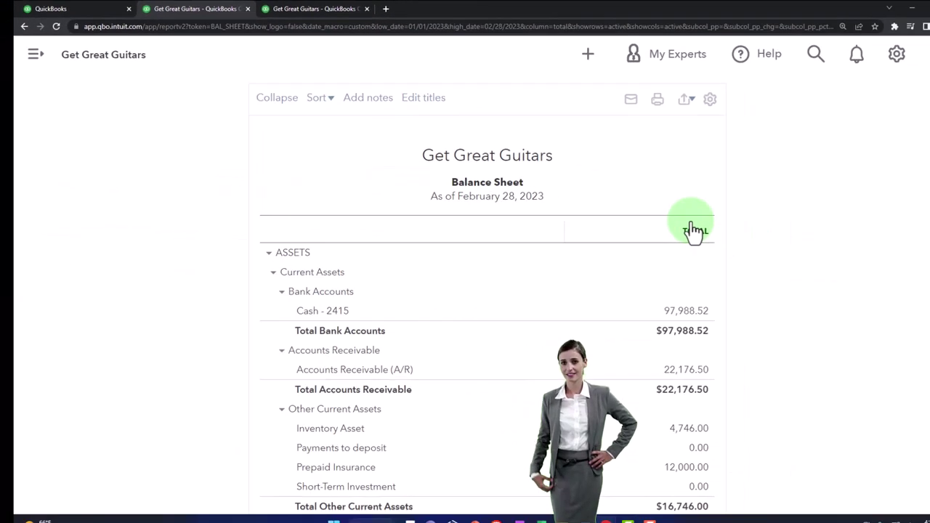
{"action": "key", "text": "ctrl+plus"}
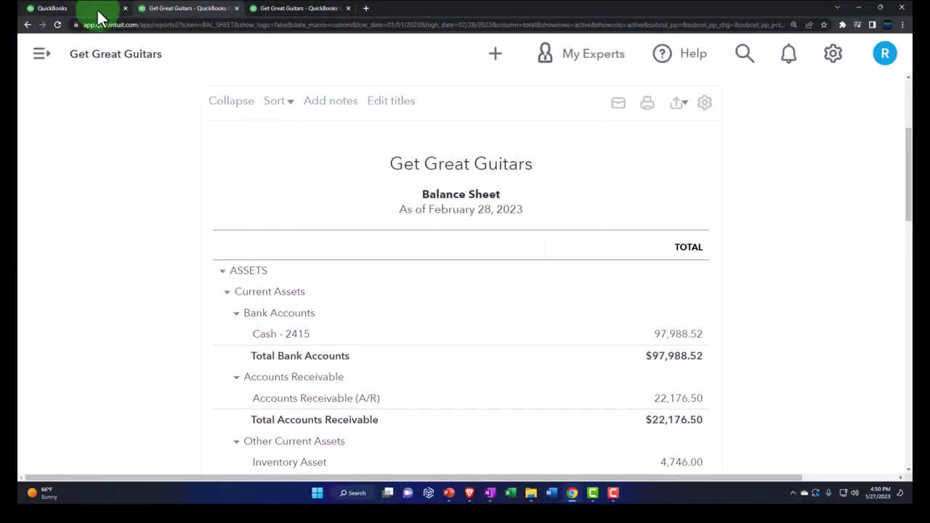
Step: Open the Payroll overview page in the first tab
{"action": "left_click", "coordinate": [97, 10]}
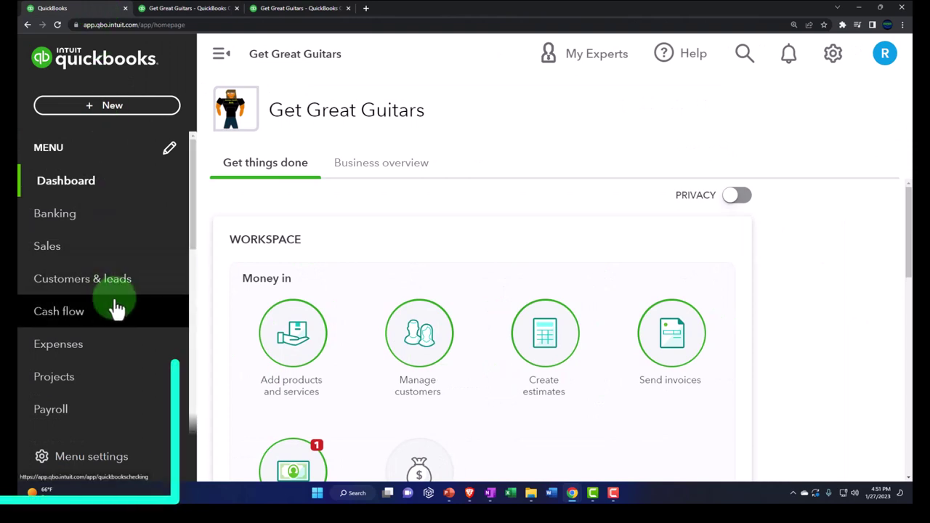
{"action": "scroll", "coordinate": [111, 306], "scroll_direction": "down", "scroll_amount": 2}
{"action": "left_click", "coordinate": [69, 277]}
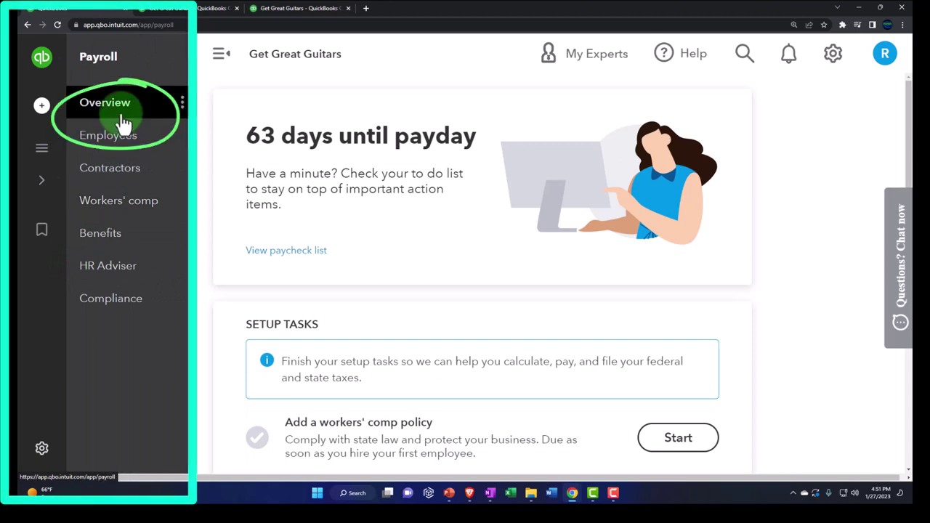
{"action": "key", "text": "ctrl+minus"}
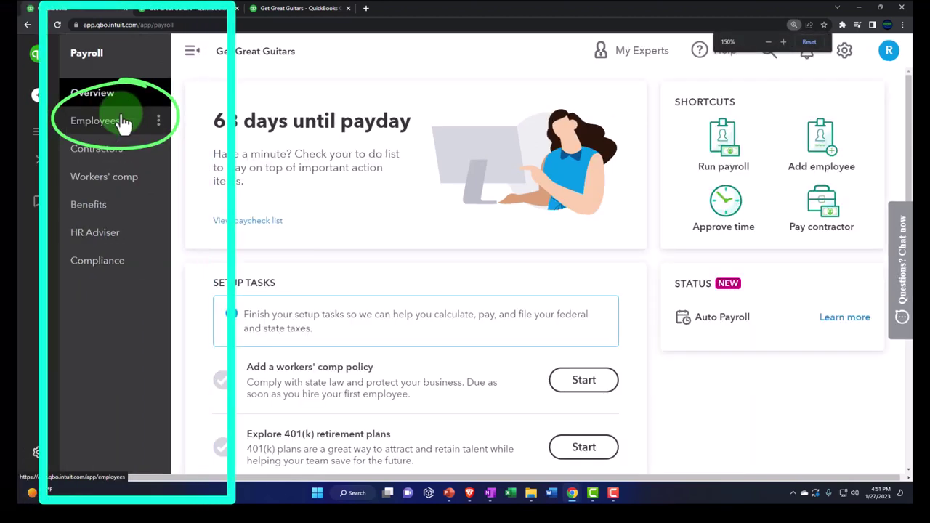
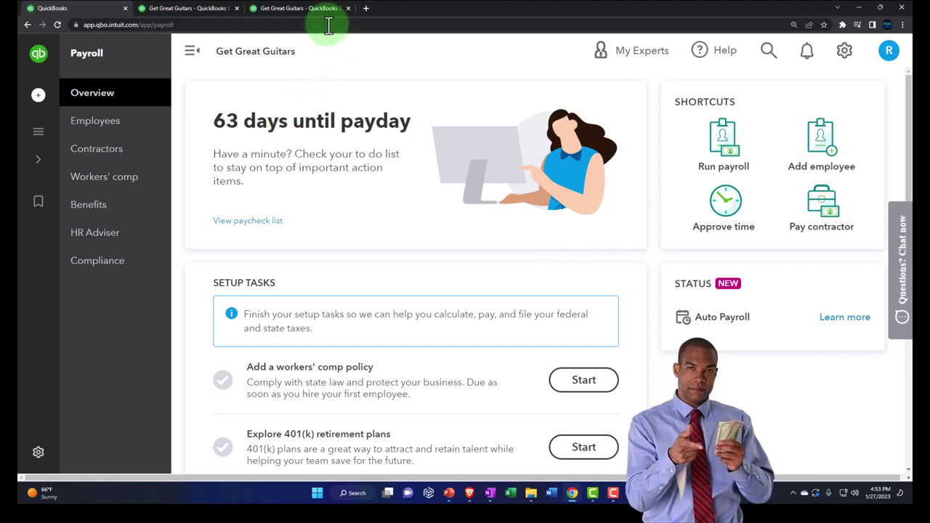
Step: Duplicate the Profit and Loss browser tab and show the Reports list in the copy at 125% zoom with the navigation menu collapsed
{"action": "left_click", "coordinate": [308, 10]}
{"action": "right_click", "coordinate": [308, 14]}
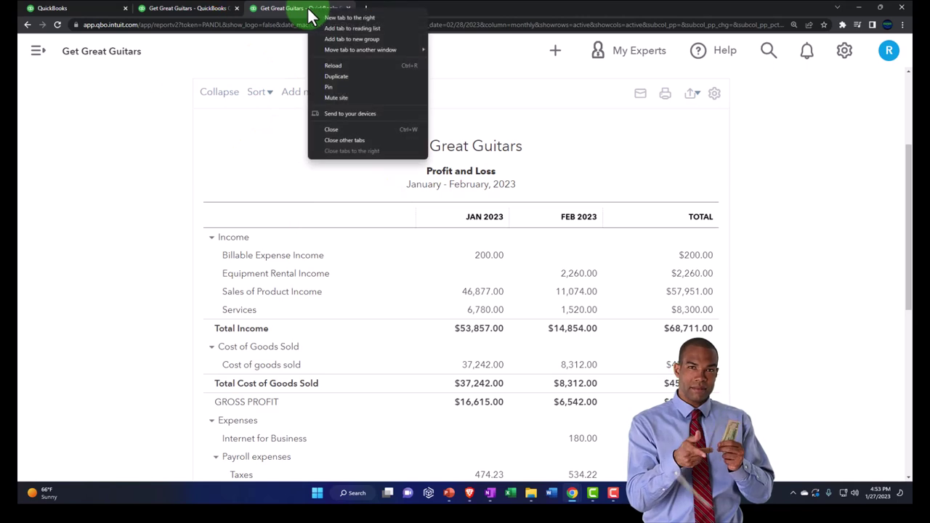
{"action": "left_click", "coordinate": [327, 76]}
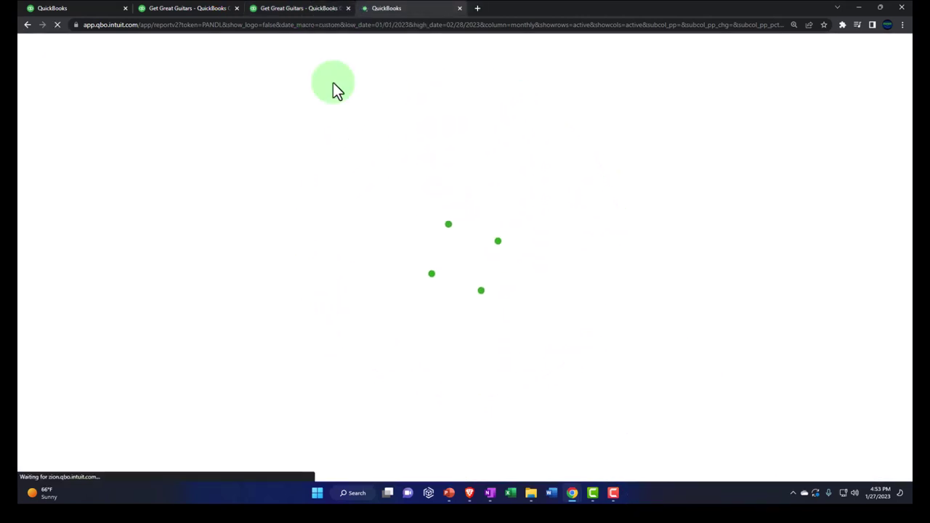
{"action": "scroll", "coordinate": [124, 311], "scroll_direction": "down", "scroll_amount": 3}
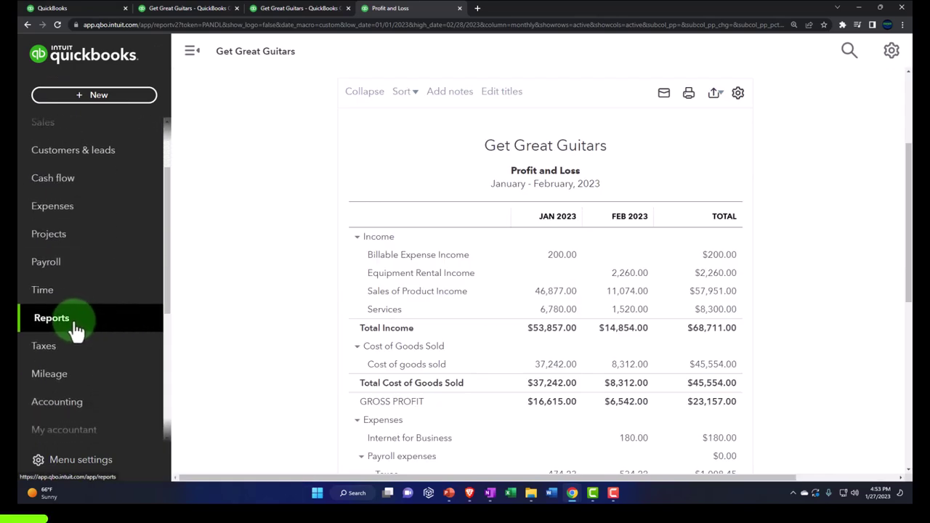
{"action": "left_click", "coordinate": [76, 328]}
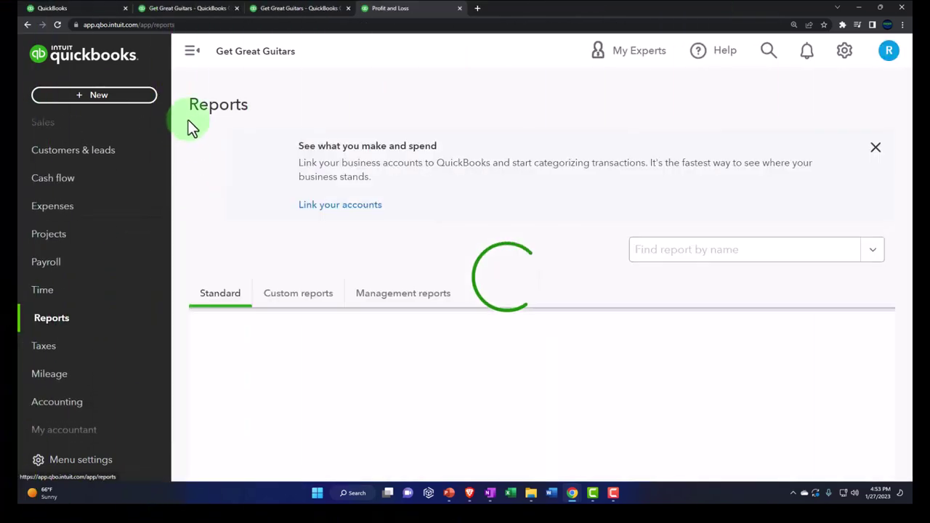
{"action": "left_click", "coordinate": [192, 57]}
{"action": "key", "text": "ctrl+minus"}
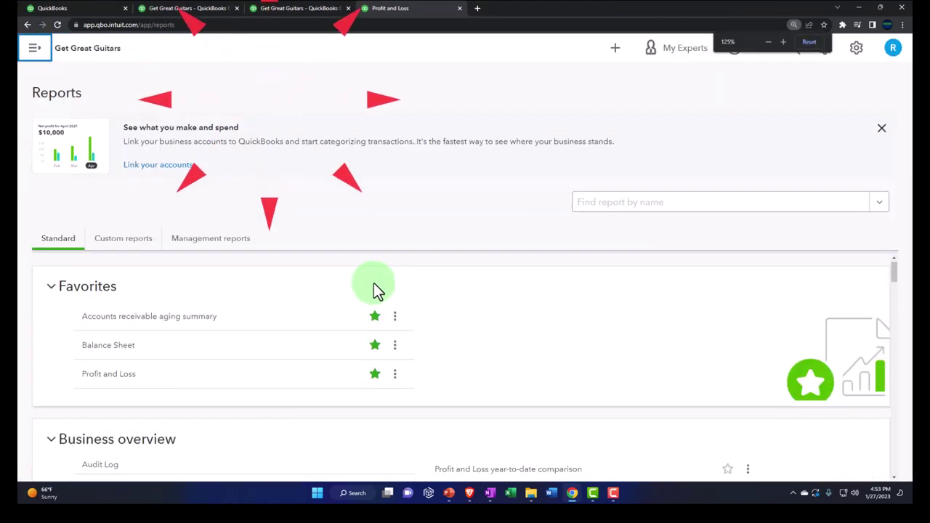
Step: Open the Payroll Summary by Employee report from the payroll section of the standard reports
{"action": "scroll", "coordinate": [371, 320], "scroll_direction": "down", "scroll_amount": 5}
{"action": "scroll", "coordinate": [370, 342], "scroll_direction": "down", "scroll_amount": 15}
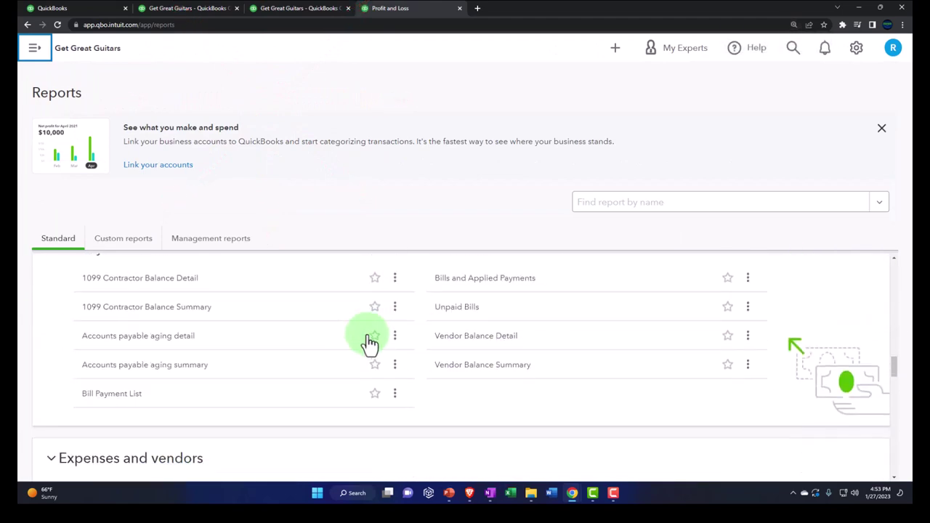
{"action": "scroll", "coordinate": [371, 341], "scroll_direction": "down", "scroll_amount": 10}
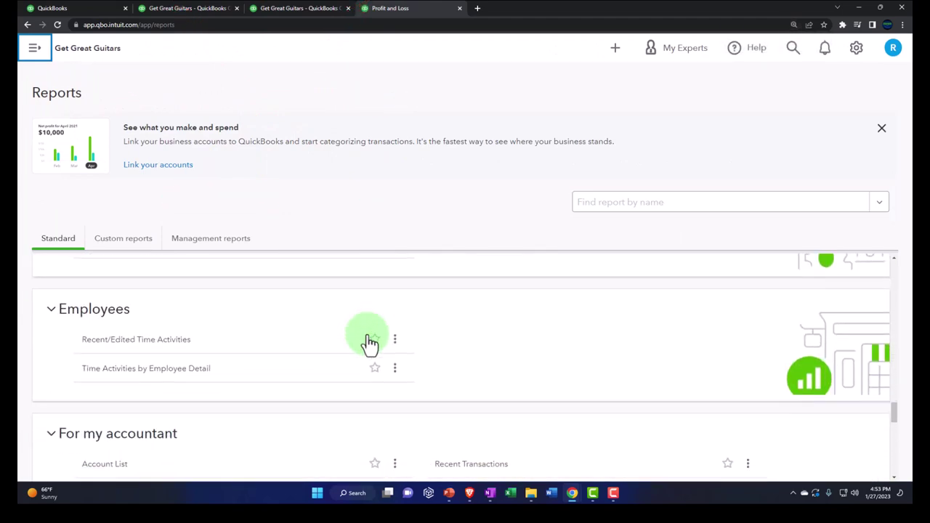
{"action": "scroll", "coordinate": [370, 342], "scroll_direction": "down", "scroll_amount": 10}
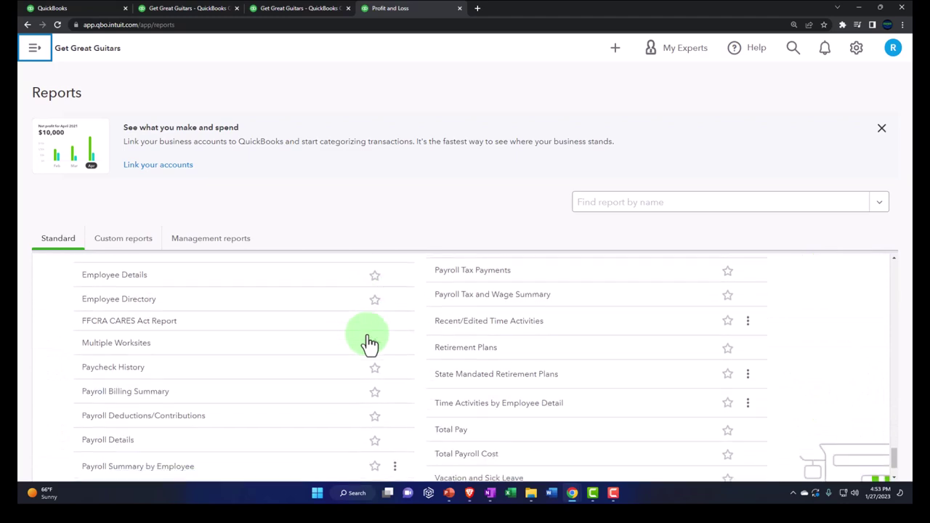
{"action": "left_click", "coordinate": [368, 345]}
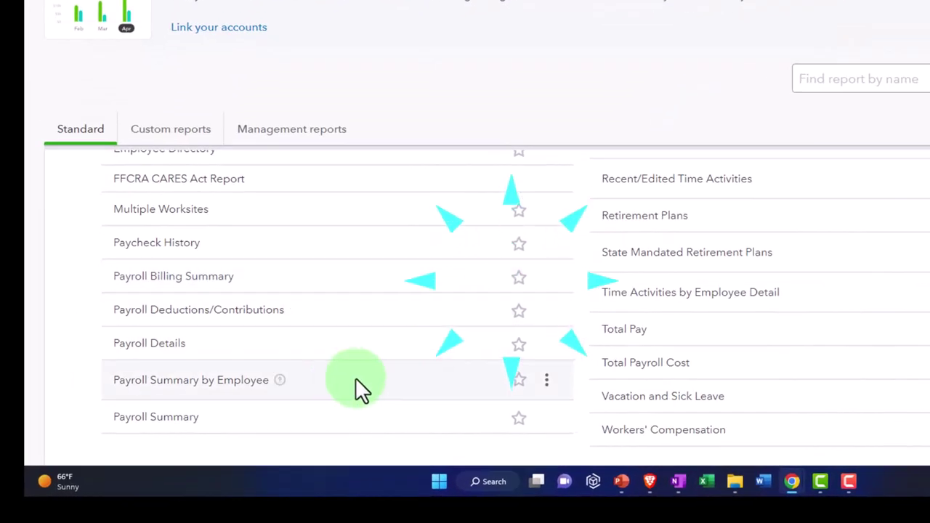
{"action": "left_click", "coordinate": [210, 384]}
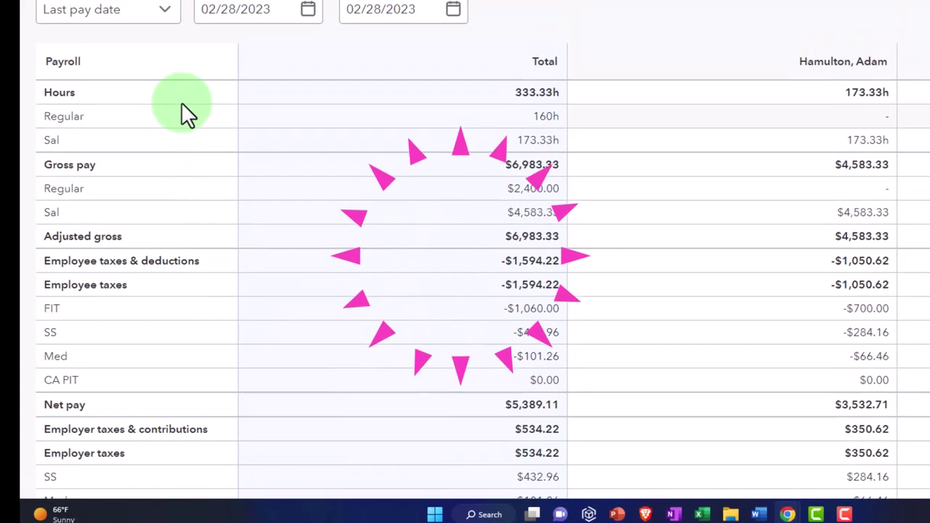
Step: Set the payroll summary's date range to 01/01/2023 through 02/28/2023
{"action": "left_click", "coordinate": [254, 143]}
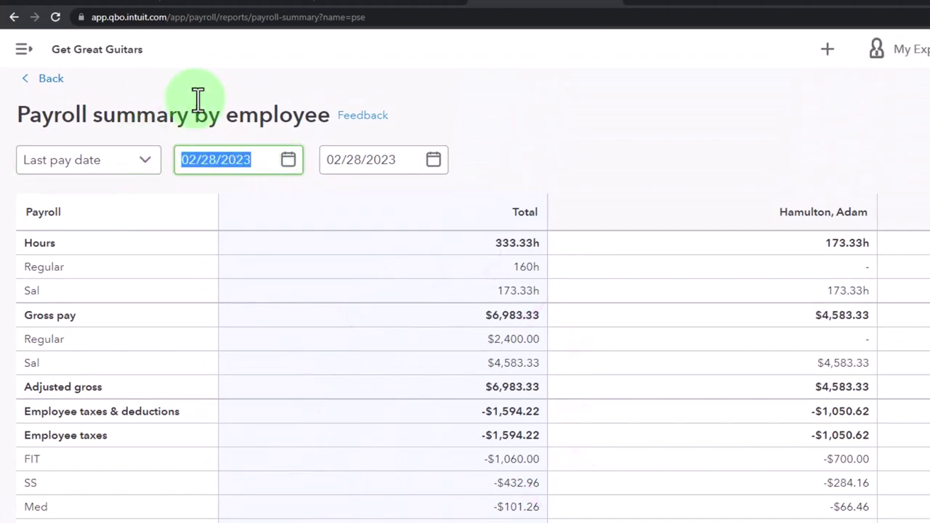
{"action": "type", "text": "01/01/2023"}
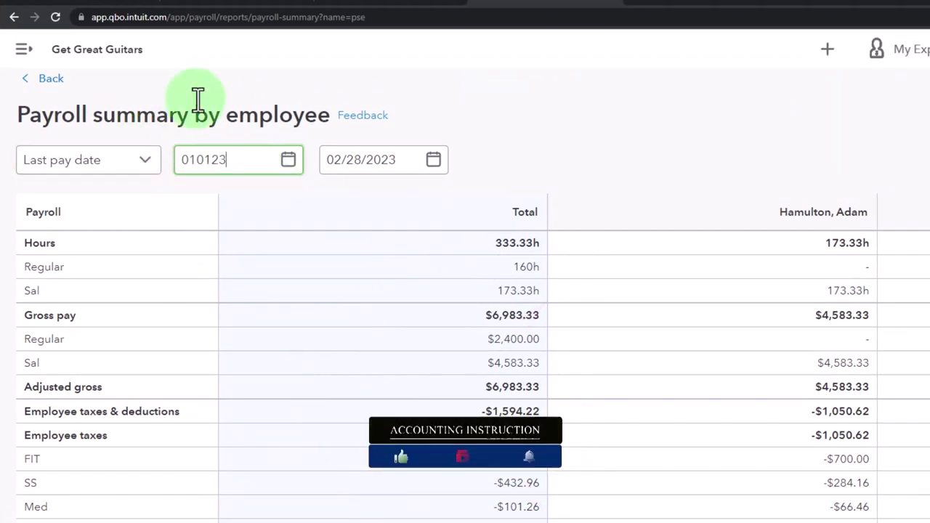
{"action": "key", "text": "Tab"}
{"action": "left_click", "coordinate": [519, 166]}
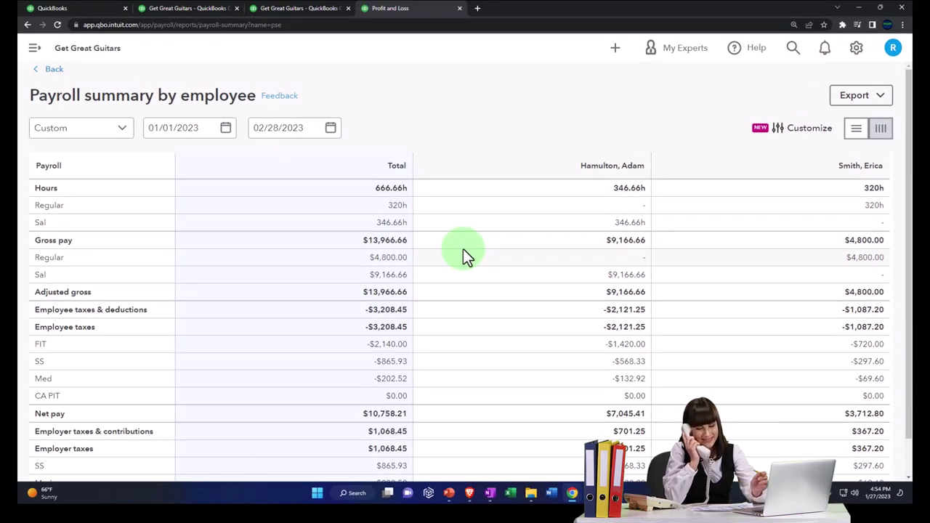
Step: Drill down from the Balance Sheet's Cash - 2415 balance to the 02/28/2023 salaried employee's paycheck, check number 1022
{"action": "left_click", "coordinate": [198, 8]}
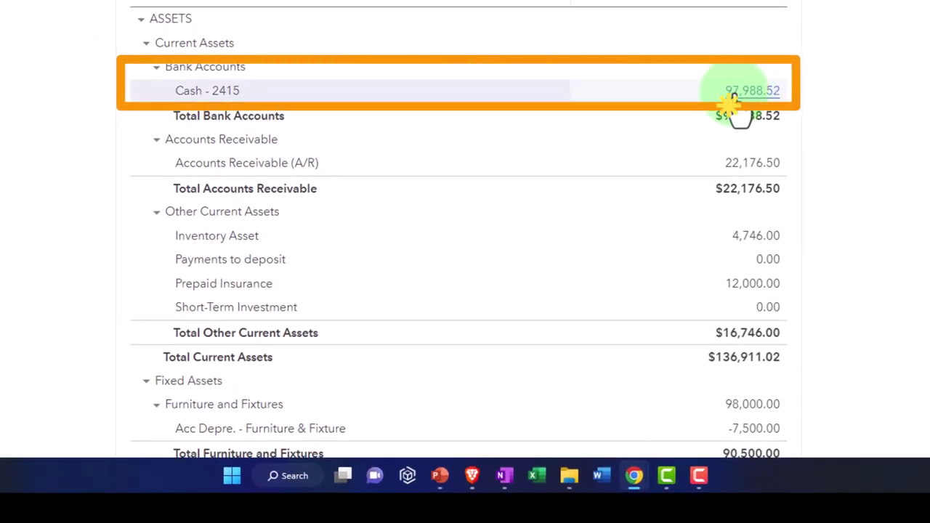
{"action": "left_click", "coordinate": [735, 93]}
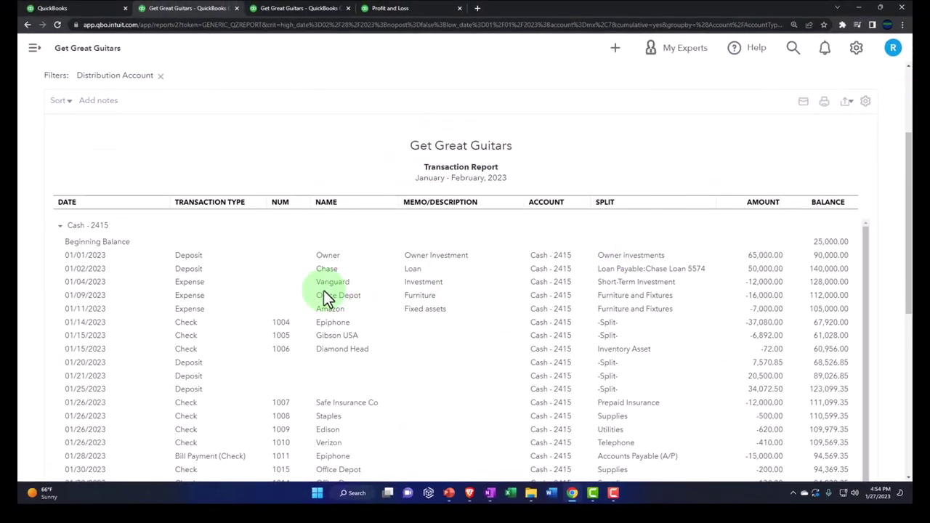
{"action": "scroll", "coordinate": [75, 348], "scroll_direction": "down", "scroll_amount": 5}
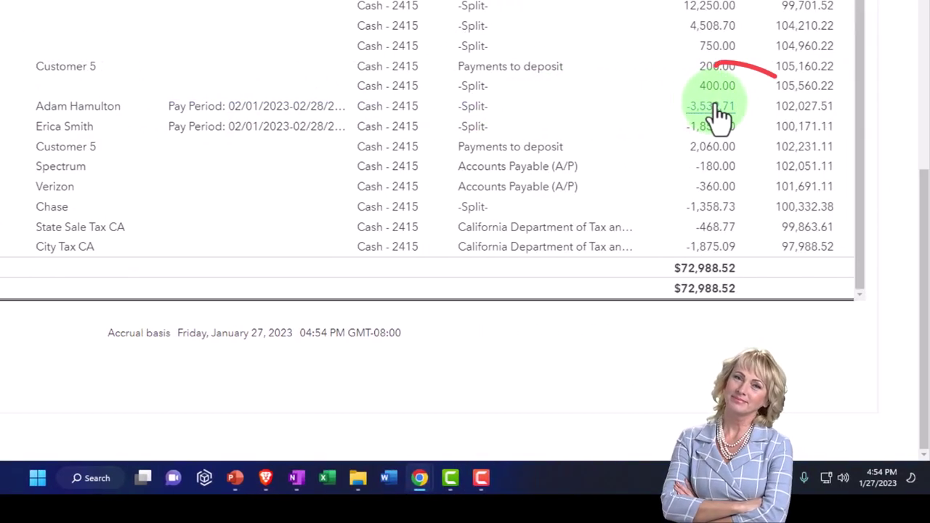
{"action": "left_click", "coordinate": [716, 109]}
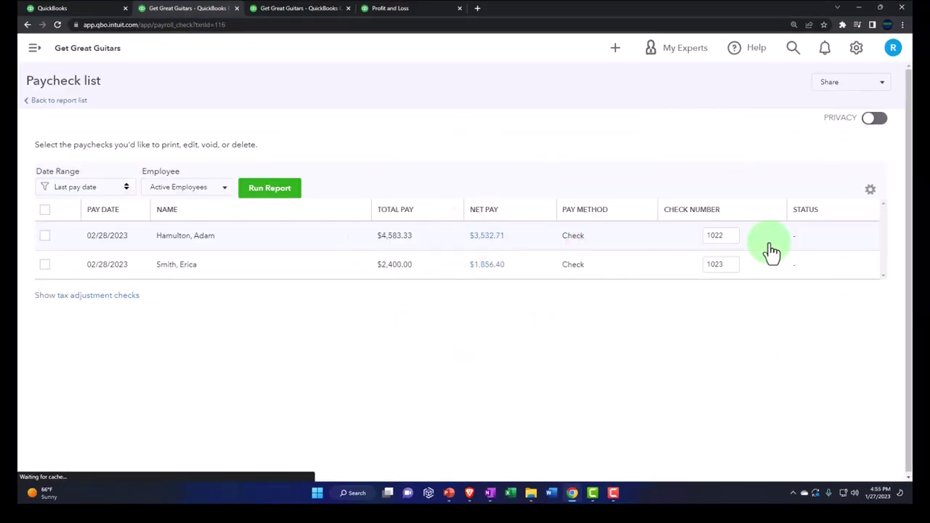
{"action": "left_click", "coordinate": [756, 246]}
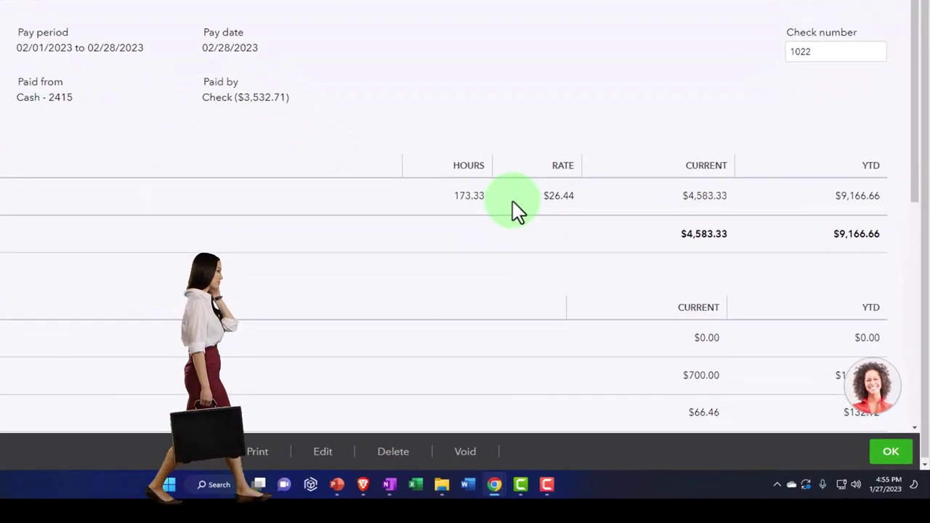
Step: Open paycheck #1022 for editing and expand its employee taxes to review the amounts
{"action": "scroll", "coordinate": [514, 207], "scroll_direction": "down", "scroll_amount": 2}
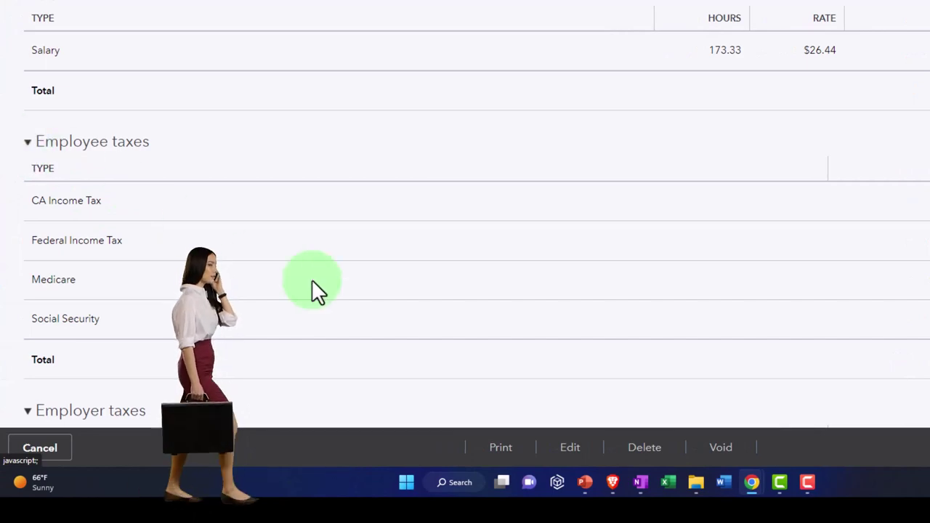
{"action": "left_click", "coordinate": [571, 451]}
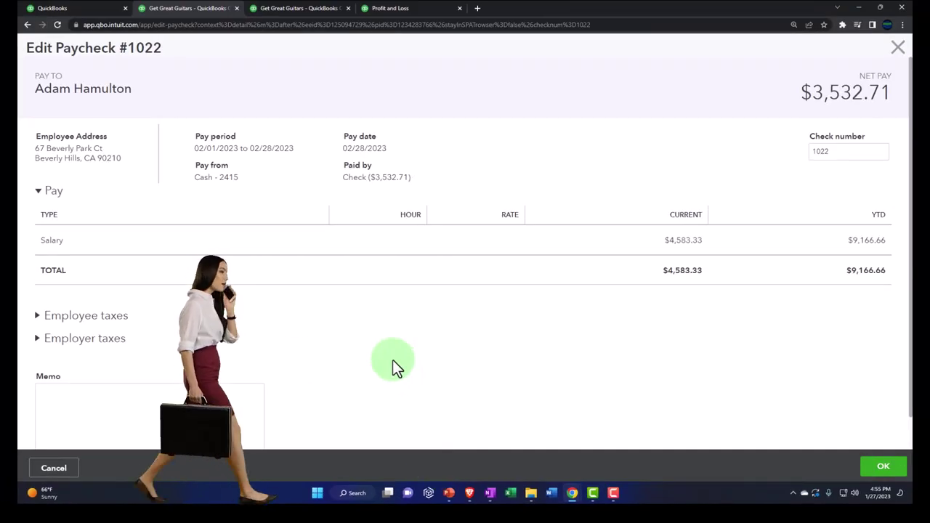
{"action": "left_click", "coordinate": [36, 317]}
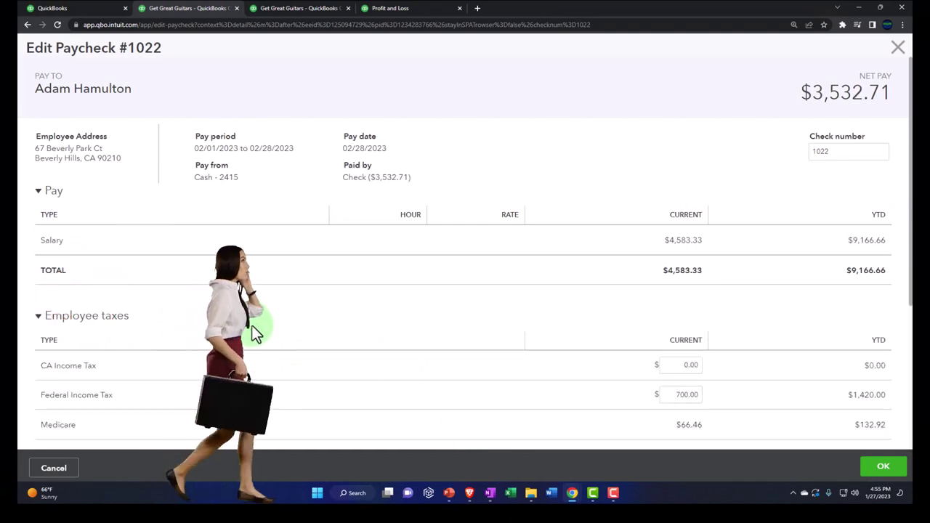
{"action": "scroll", "coordinate": [257, 332], "scroll_direction": "down", "scroll_amount": 3}
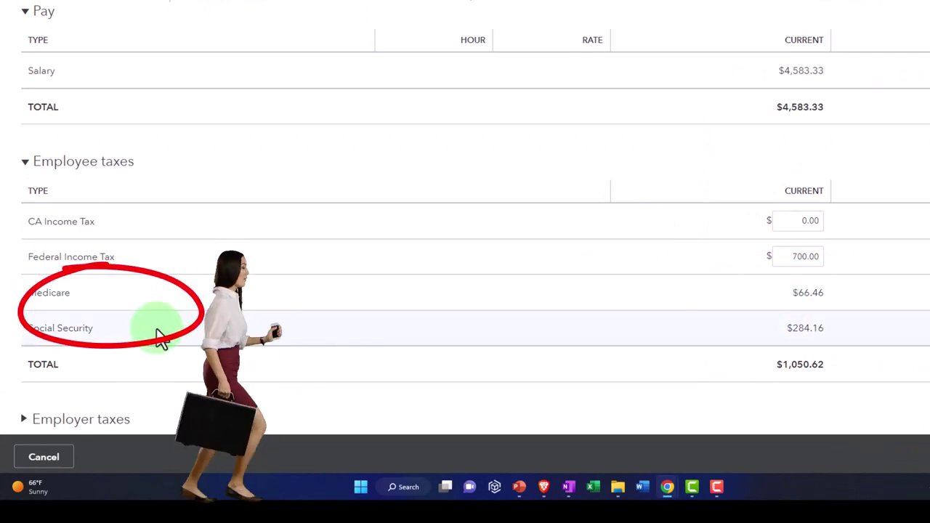
{"action": "scroll", "coordinate": [156, 328], "scroll_direction": "up", "scroll_amount": 2}
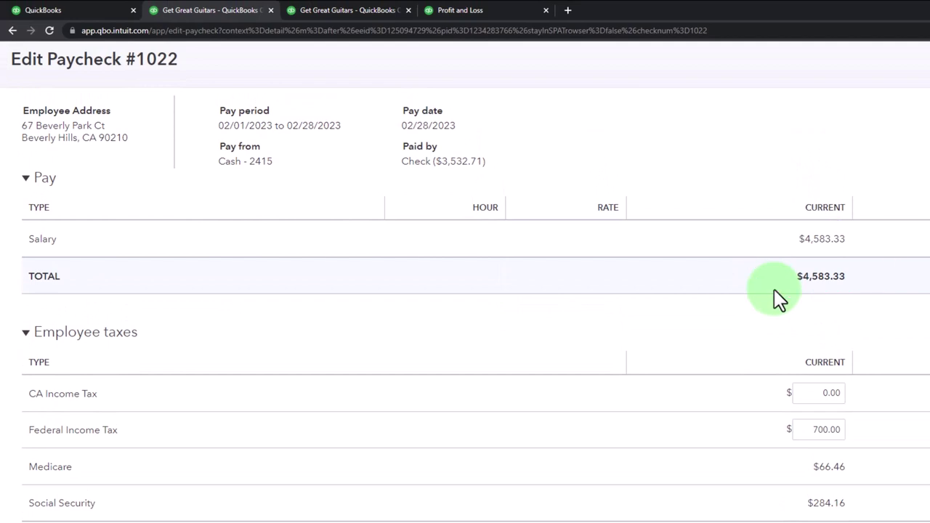
Step: Set the Federal Income Tax on paycheck #1022 to 720.00 and save the paycheck
{"action": "scroll", "coordinate": [774, 290], "scroll_direction": "down", "scroll_amount": 1}
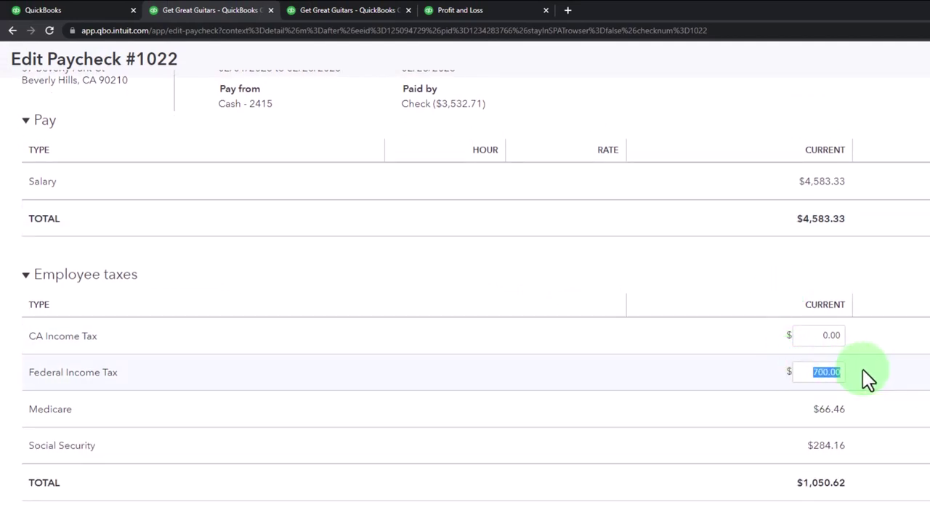
{"action": "type", "text": "720"}
{"action": "key", "text": "Tab"}
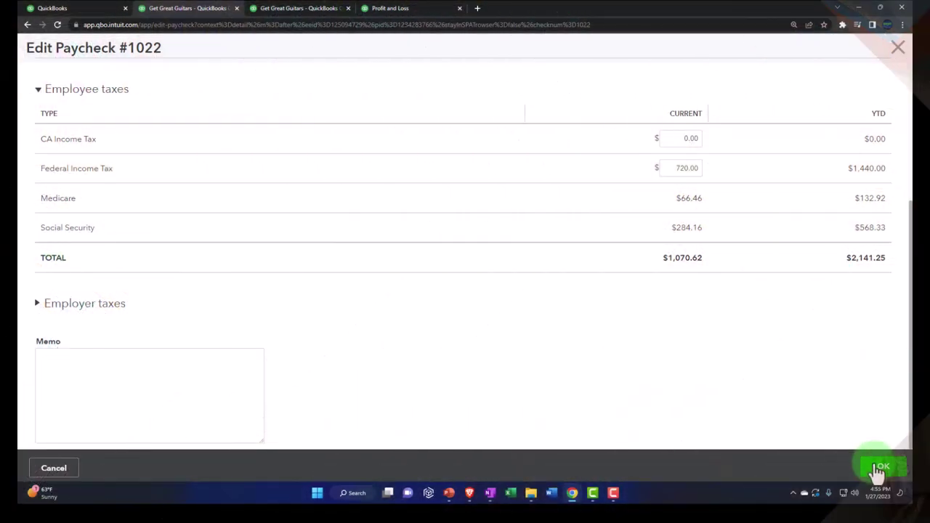
{"action": "left_click", "coordinate": [879, 468]}
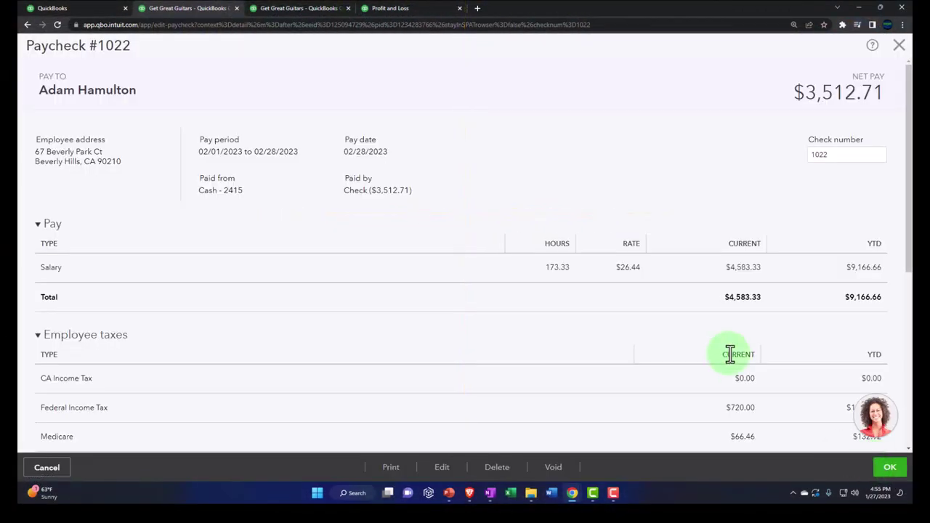
{"action": "scroll", "coordinate": [730, 354], "scroll_direction": "down", "scroll_amount": 3}
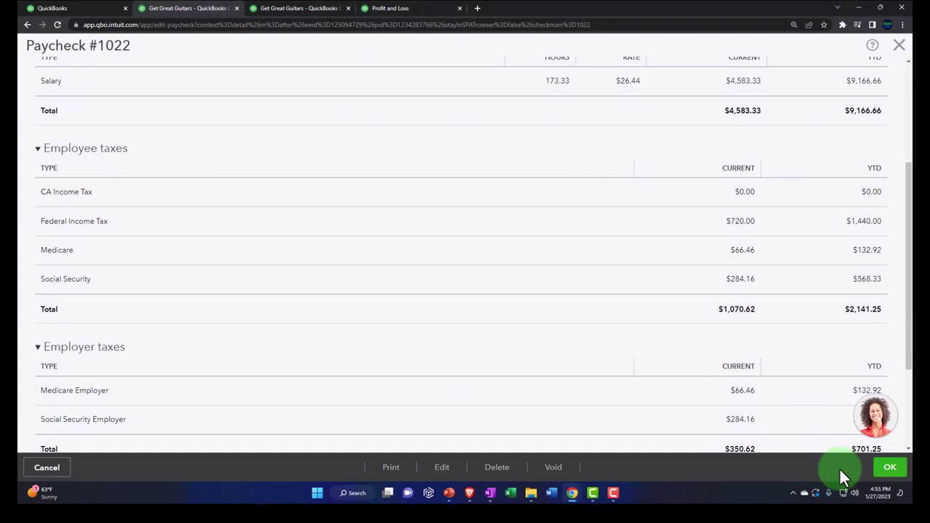
{"action": "left_click", "coordinate": [889, 468]}
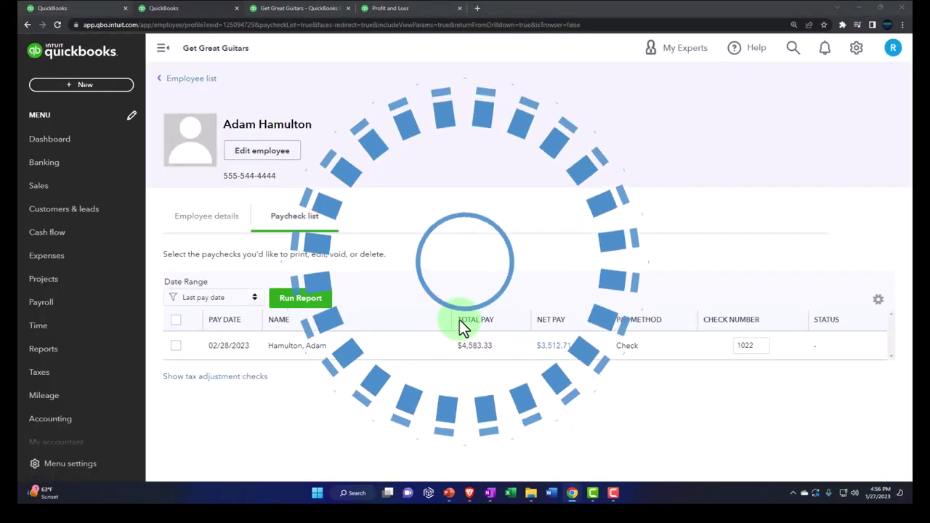
Step: Check the Payroll summary by employee report in its tab and return to the employee's paycheck list
{"action": "left_click", "coordinate": [341, 346]}
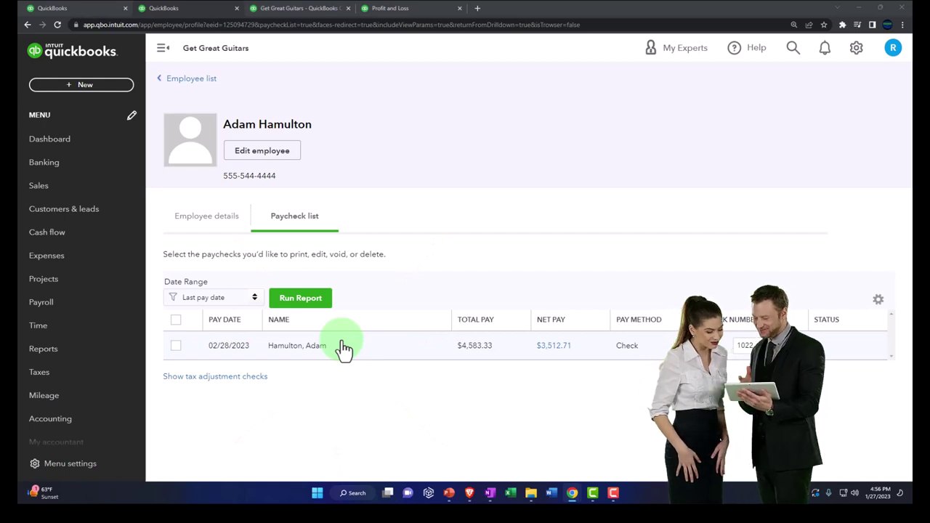
{"action": "left_click", "coordinate": [397, 9]}
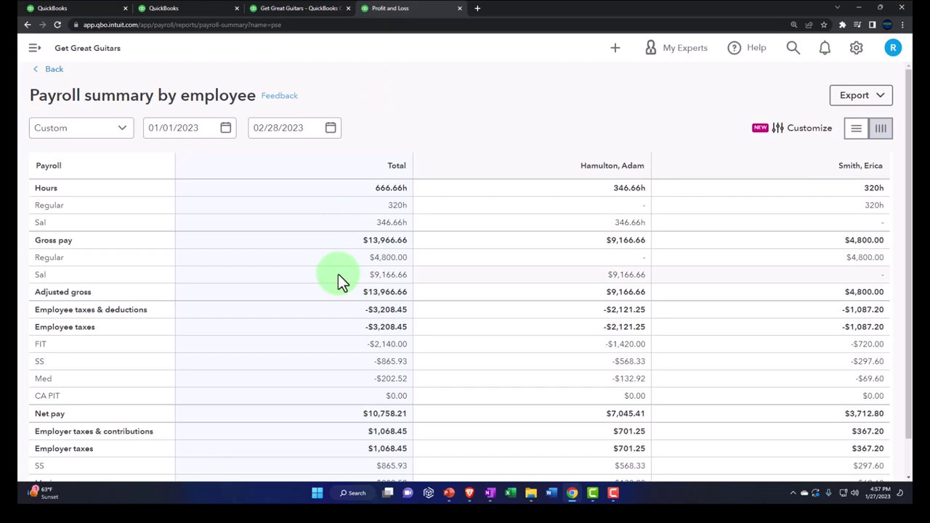
{"action": "left_click", "coordinate": [209, 15]}
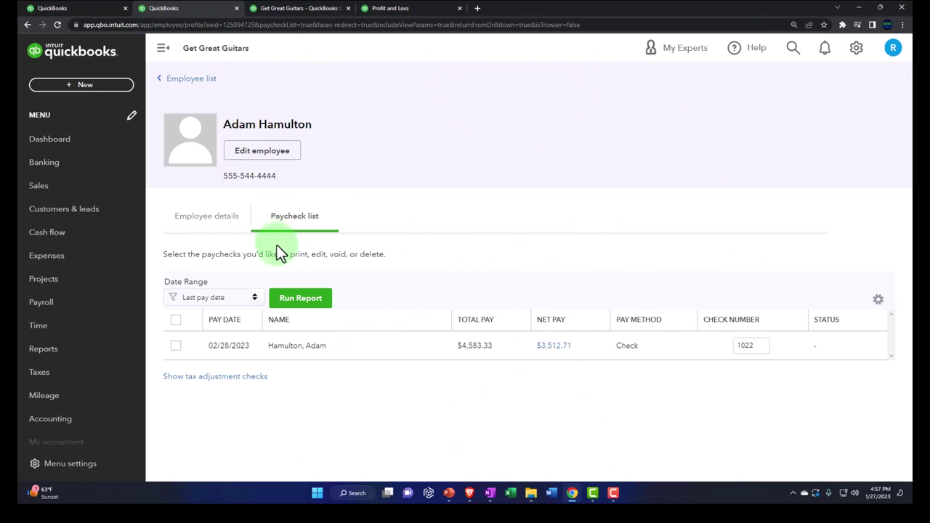
Step: Open the Balance Sheet from the favorite reports in the second tab
{"action": "scroll", "coordinate": [68, 298], "scroll_direction": "down", "scroll_amount": 2}
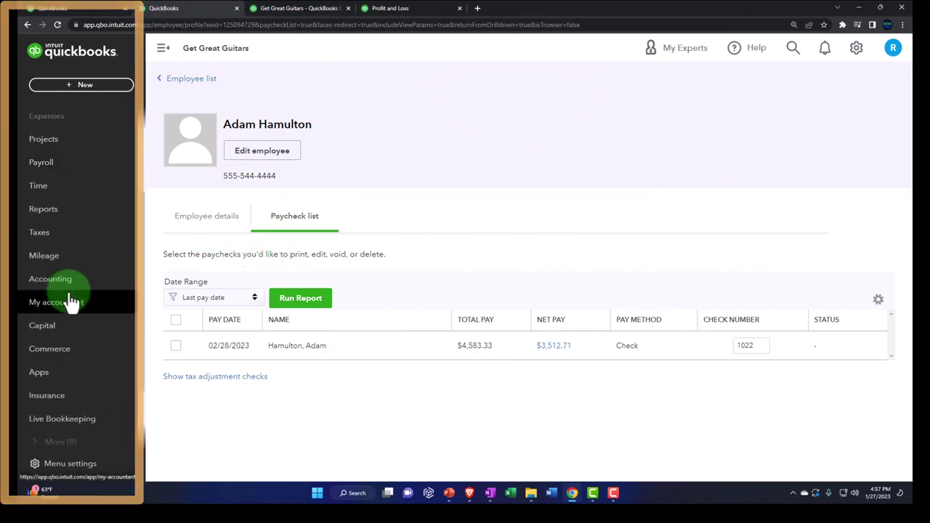
{"action": "scroll", "coordinate": [69, 301], "scroll_direction": "down", "scroll_amount": 1}
{"action": "scroll", "coordinate": [66, 301], "scroll_direction": "up", "scroll_amount": 3}
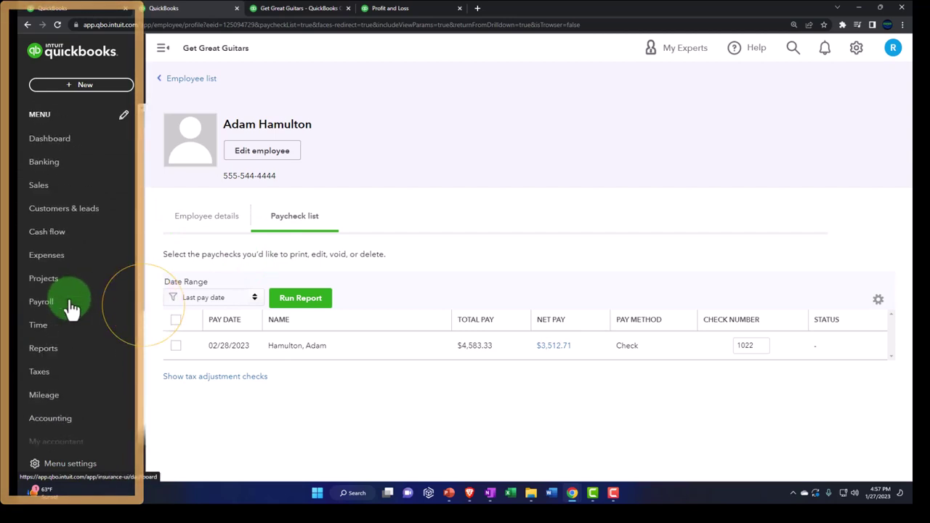
{"action": "left_click", "coordinate": [69, 352]}
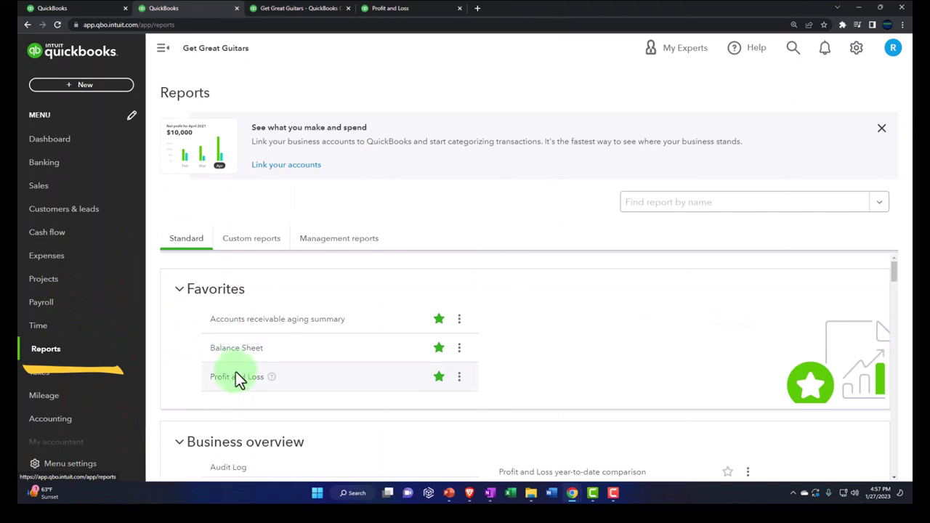
{"action": "left_click", "coordinate": [233, 350]}
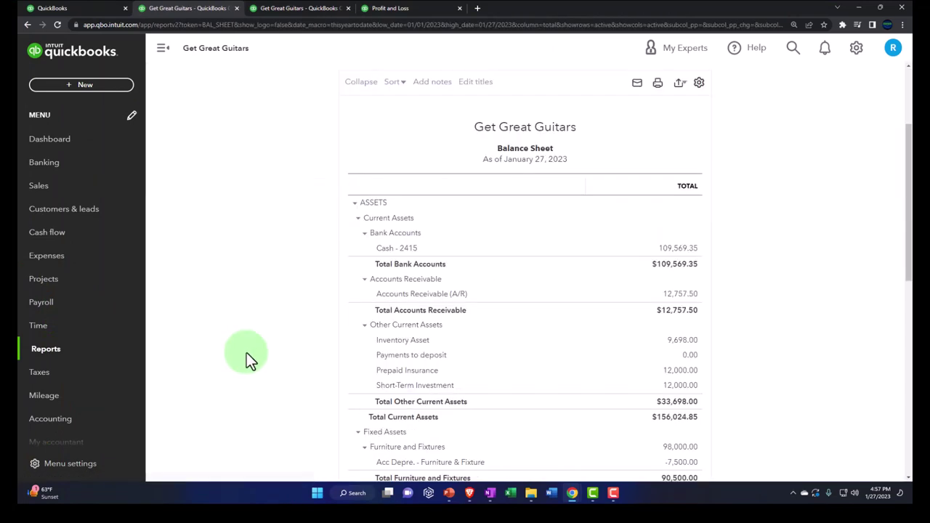
Step: Set the Balance Sheet period to 01/01/2023 through 02/28/2023, run the report, and hide the navigation pane
{"action": "scroll", "coordinate": [242, 328], "scroll_direction": "up", "scroll_amount": 2}
{"action": "left_click", "coordinate": [324, 135]}
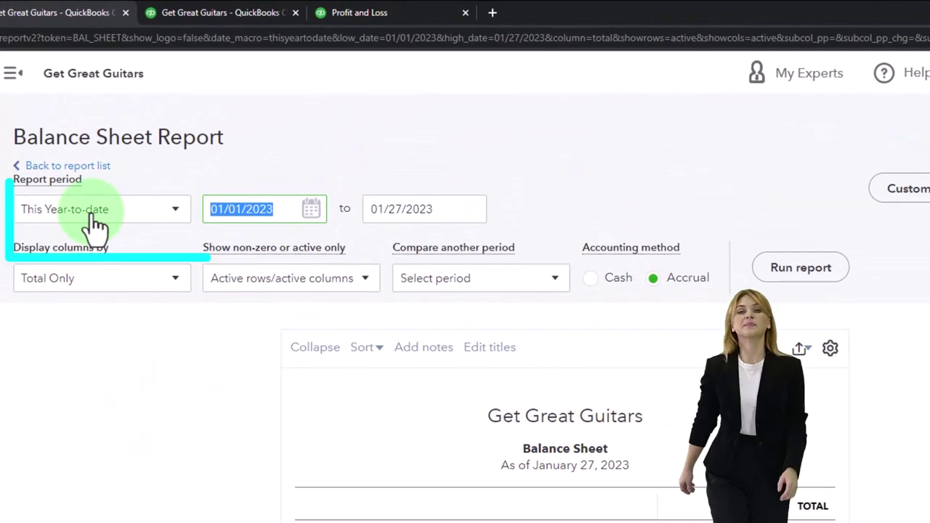
{"action": "type", "text": "01/01/2023"}
{"action": "key", "text": "Tab"}
{"action": "type", "text": "02282023"}
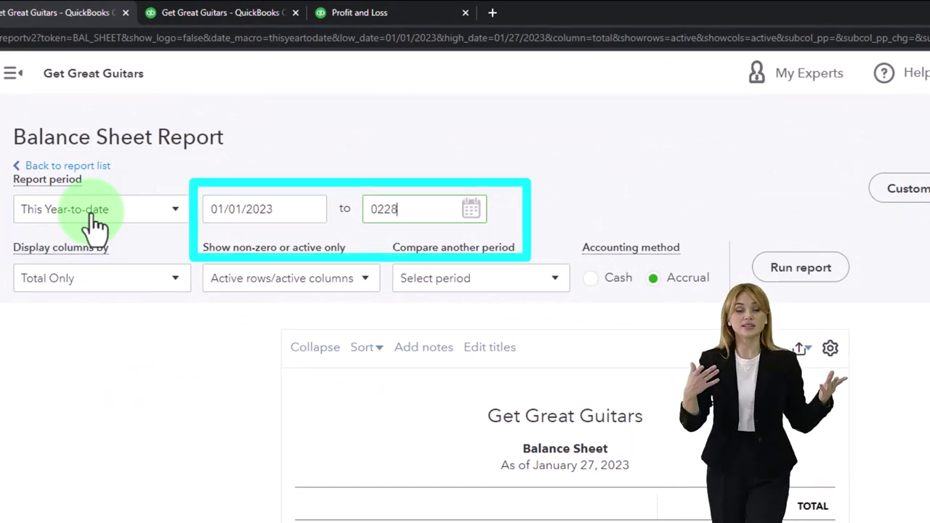
{"action": "left_click", "coordinate": [799, 269]}
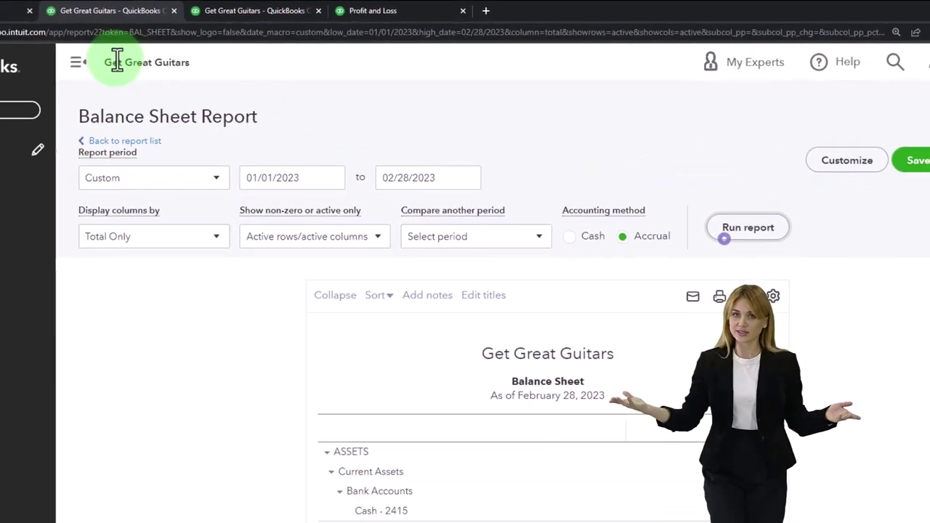
{"action": "scroll", "coordinate": [20, 88], "scroll_direction": "down", "scroll_amount": 3}
{"action": "left_click", "coordinate": [163, 49]}
Step: Open the Chart of Accounts for Get Great Guitars in the first tab
{"action": "left_click", "coordinate": [86, 9]}
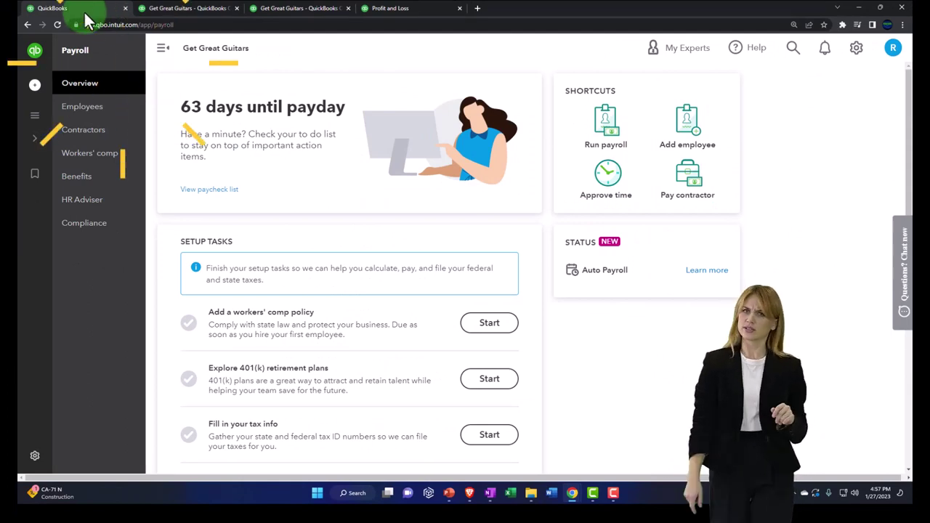
{"action": "left_click", "coordinate": [34, 115]}
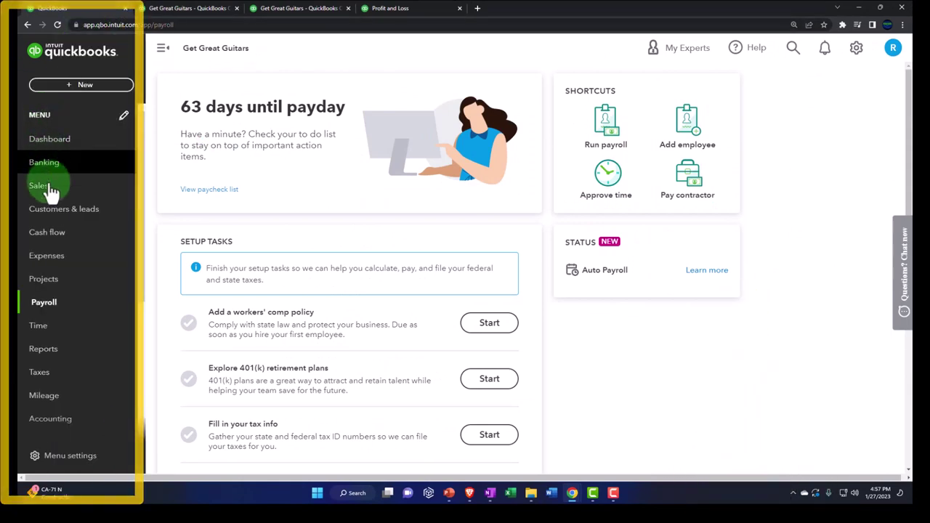
{"action": "scroll", "coordinate": [67, 216], "scroll_direction": "down", "scroll_amount": 2}
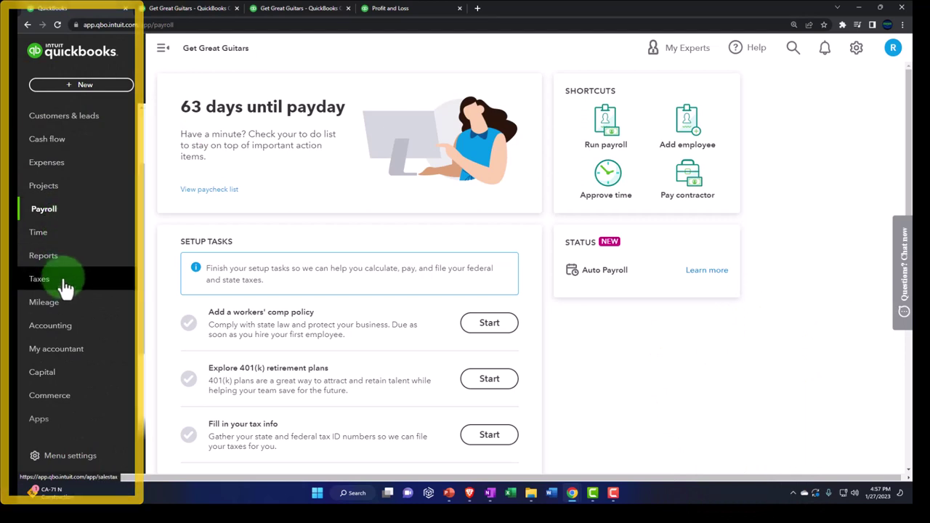
{"action": "left_click", "coordinate": [64, 330]}
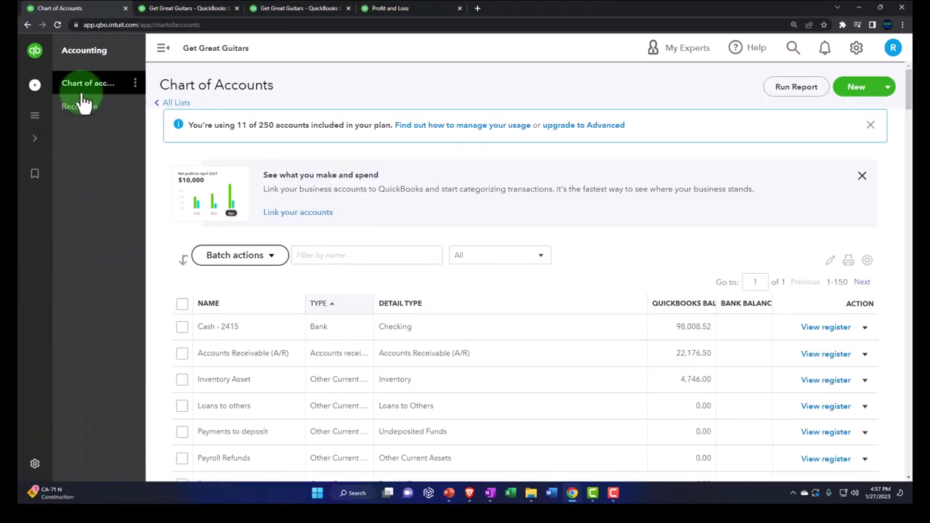
Step: Check where the Chart of Accounts is found in the Sample Company window, and return to the Get Great Guitars window
{"action": "left_click", "coordinate": [572, 492]}
{"action": "left_click", "coordinate": [566, 454]}
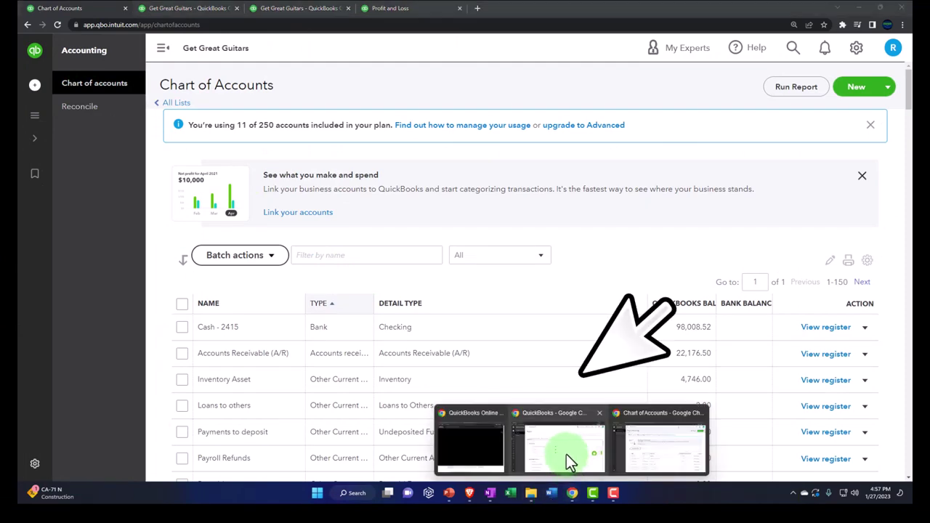
{"action": "left_click", "coordinate": [659, 445]}
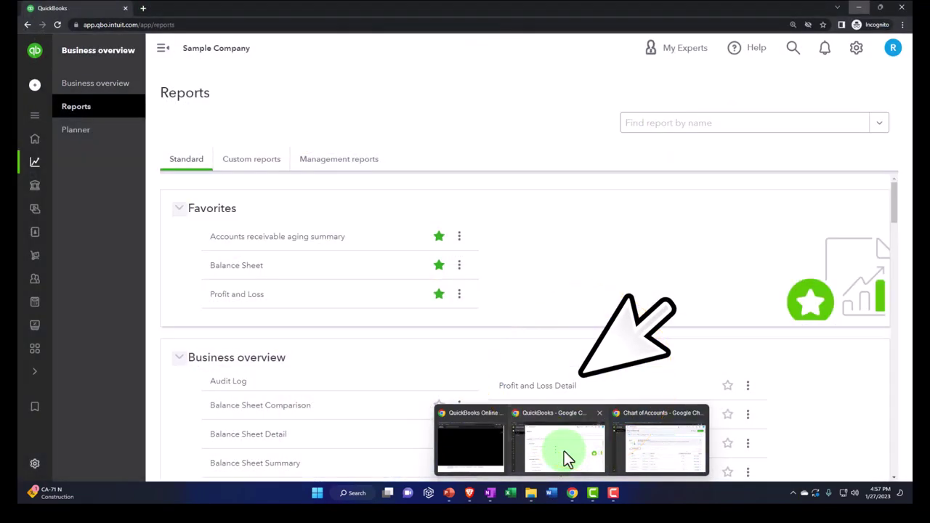
{"action": "left_click", "coordinate": [564, 451]}
{"action": "mouse_move", "coordinate": [35, 190]}
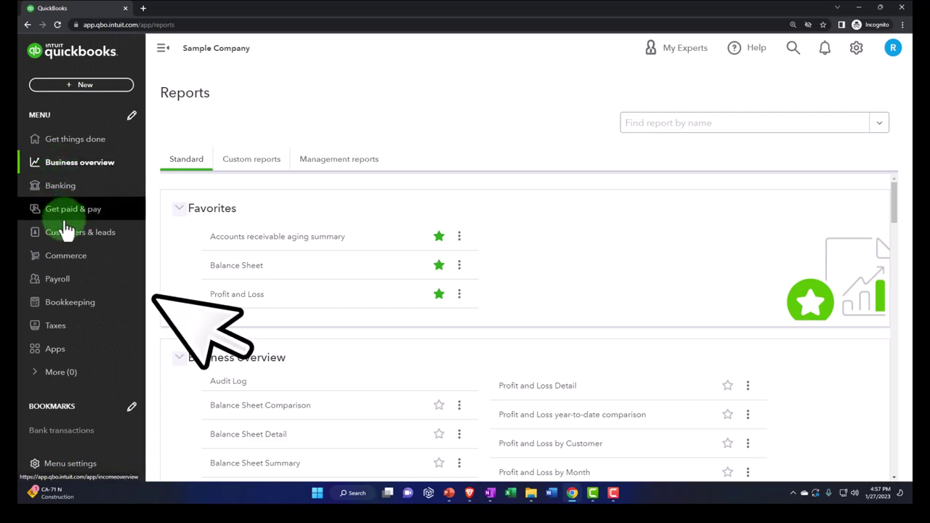
{"action": "left_click", "coordinate": [70, 305]}
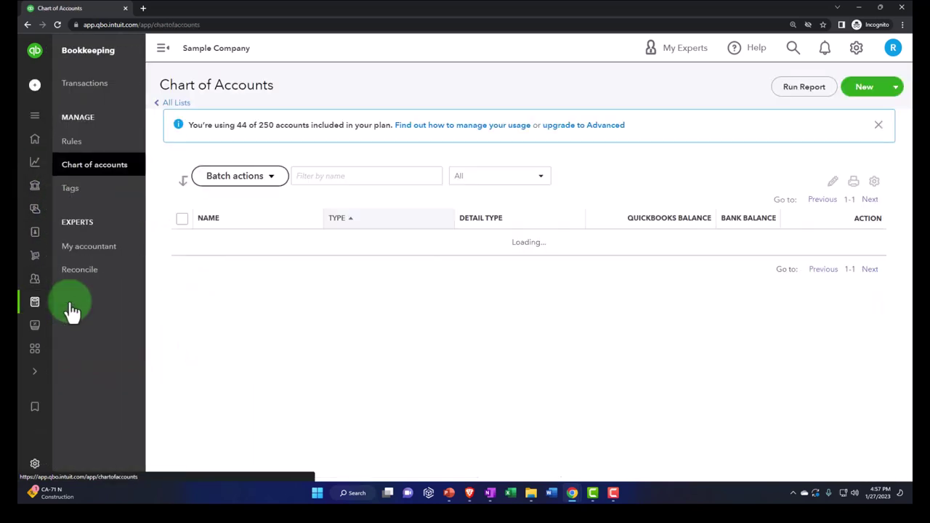
{"action": "left_click", "coordinate": [86, 170]}
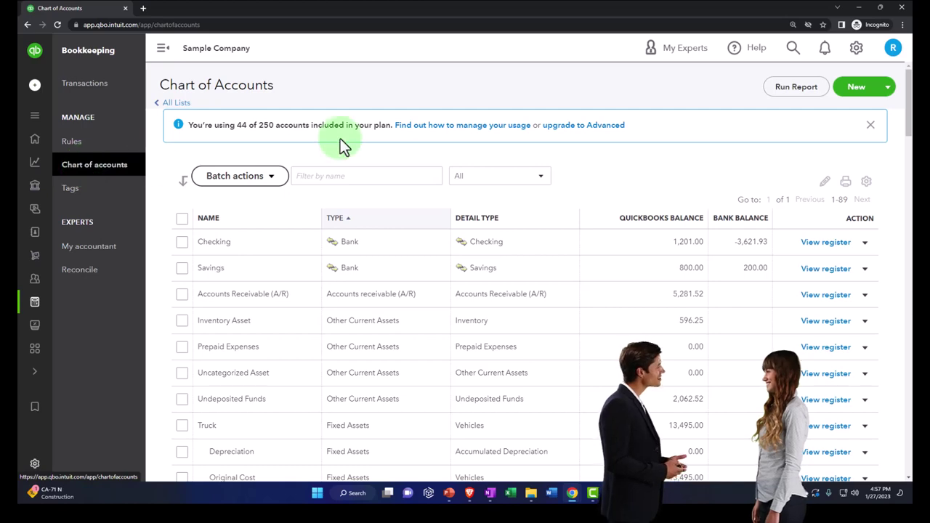
{"action": "left_click", "coordinate": [858, 7]}
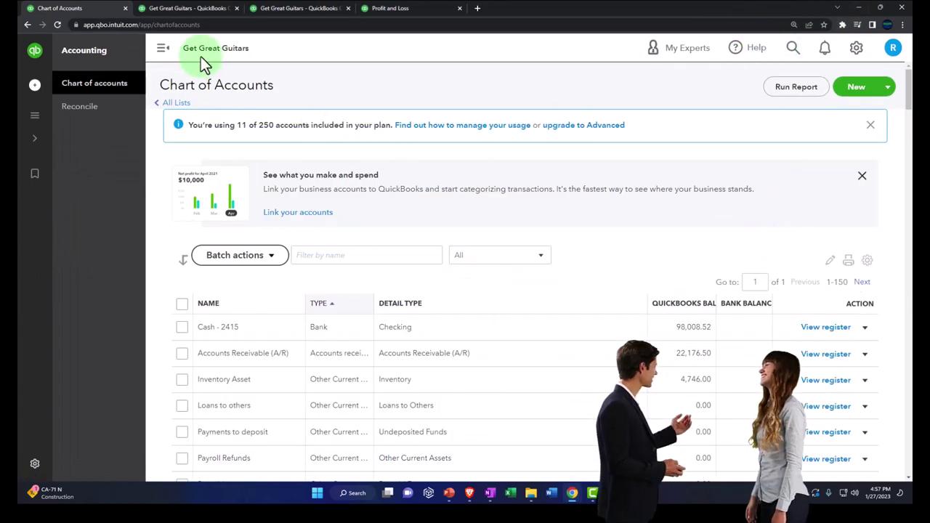
Step: Hide the navigation pane and open the bank register of the Cash - 2415 account
{"action": "left_click", "coordinate": [163, 49]}
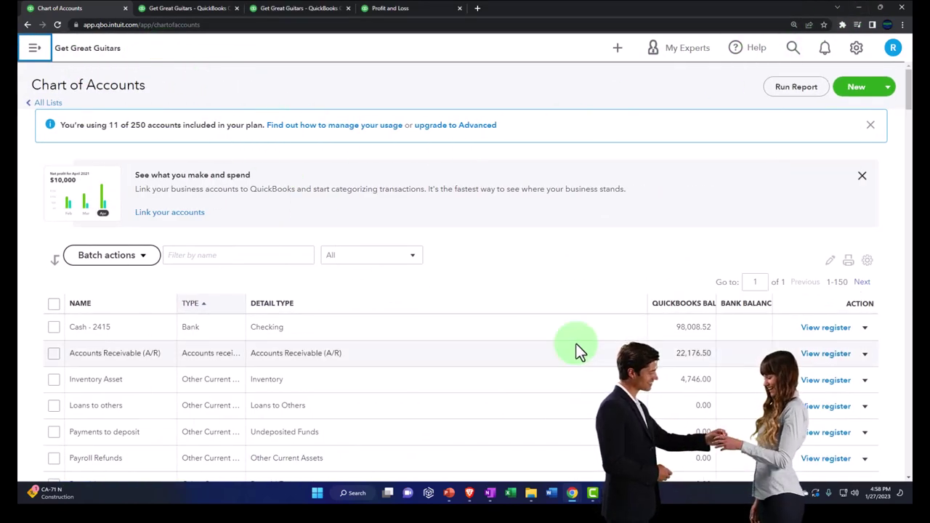
{"action": "left_click", "coordinate": [817, 332]}
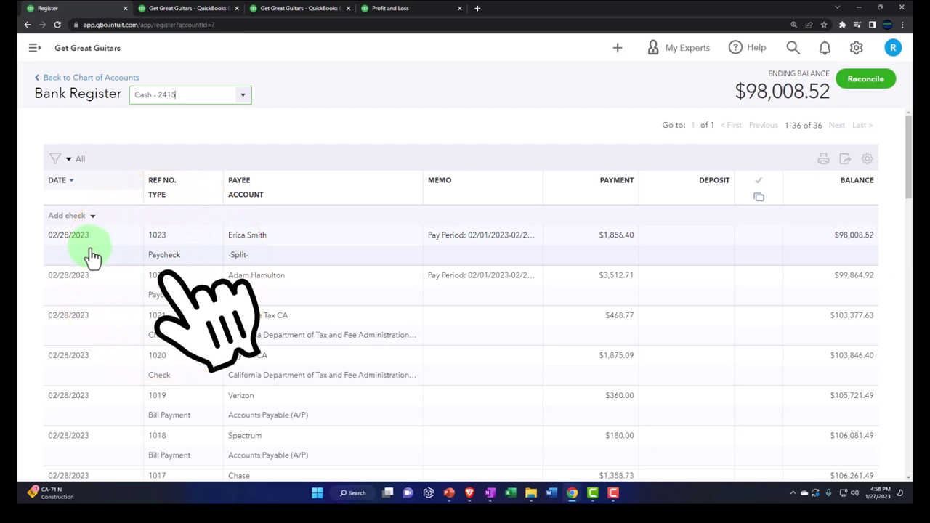
{"action": "left_click", "coordinate": [104, 221]}
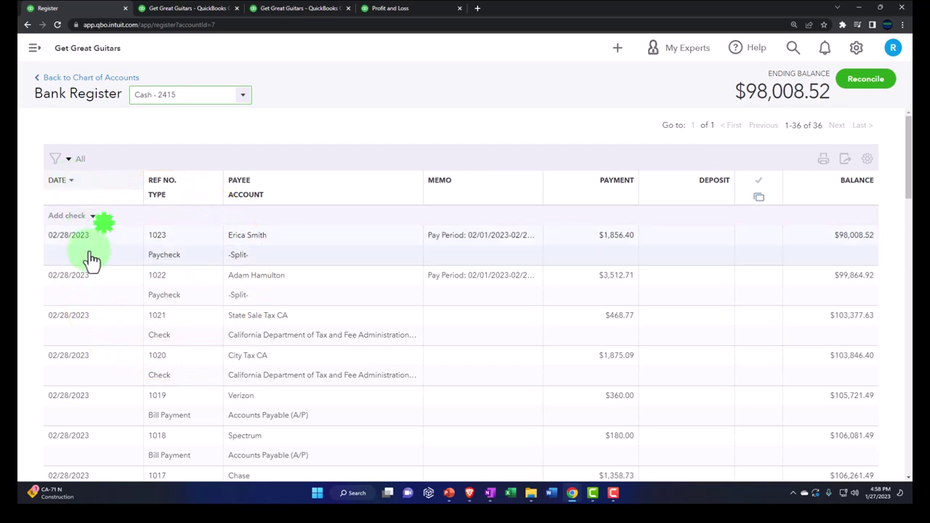
{"action": "left_click", "coordinate": [242, 262]}
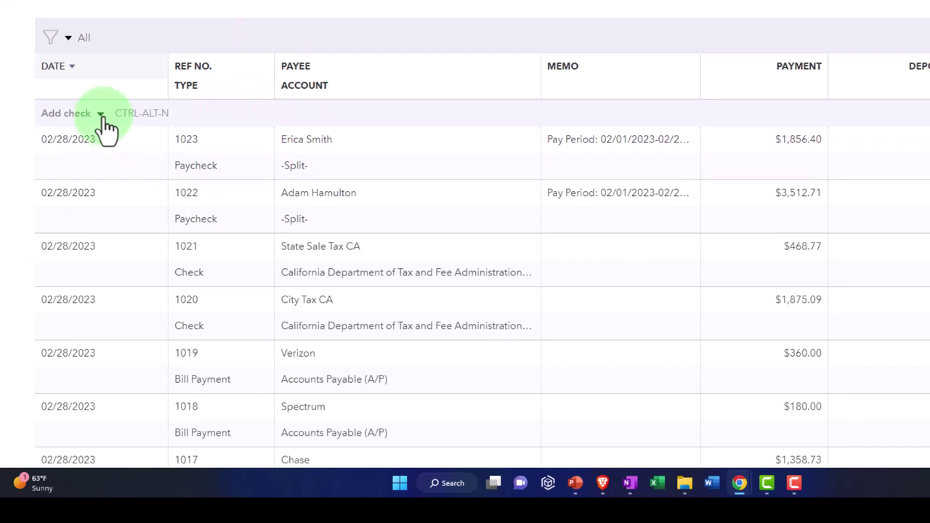
Step: Add a new check to the register, dated 02/28/2023 with reference number 1022
{"action": "left_click", "coordinate": [102, 117]}
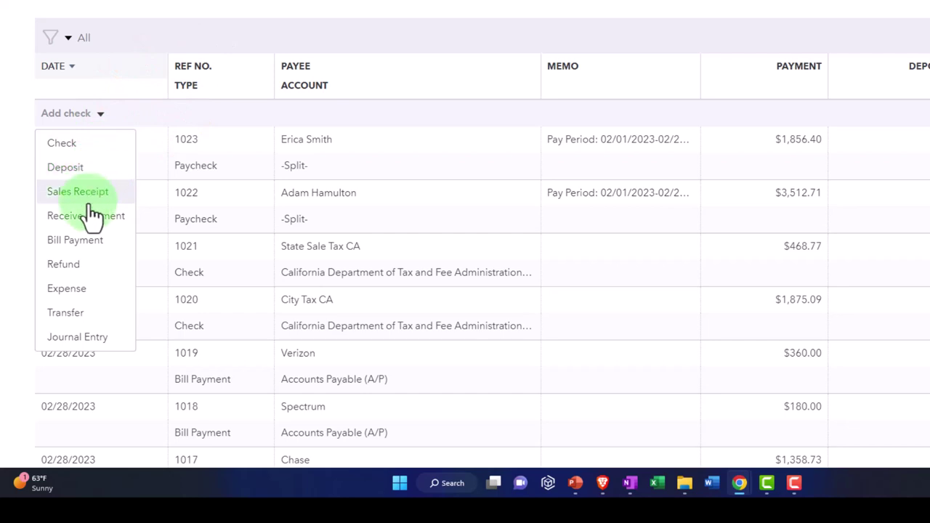
{"action": "left_click", "coordinate": [82, 145]}
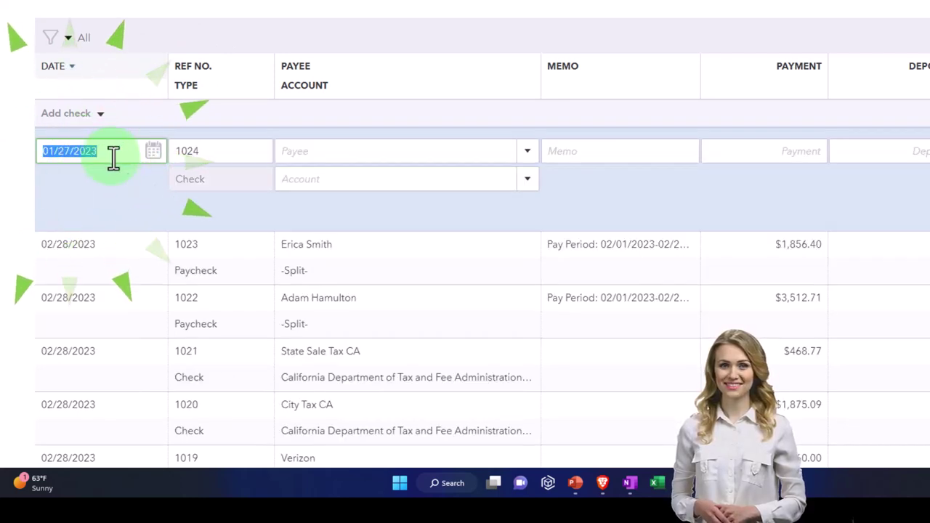
{"action": "type", "text": "02/28/2023"}
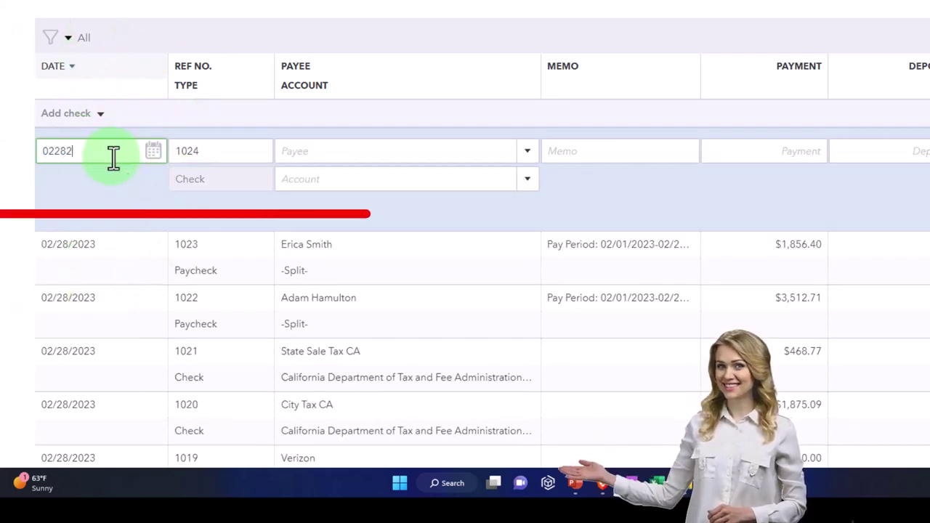
{"action": "key", "text": "Tab"}
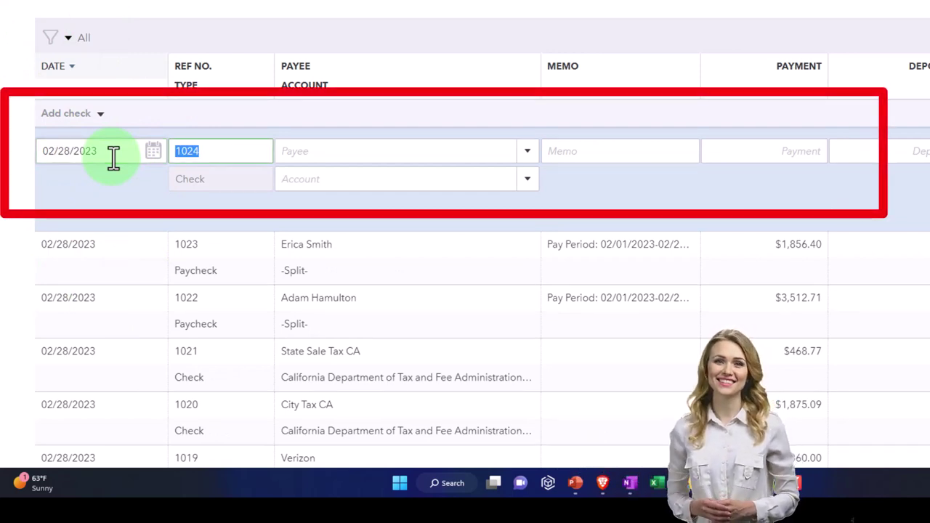
{"action": "type", "text": "1022"}
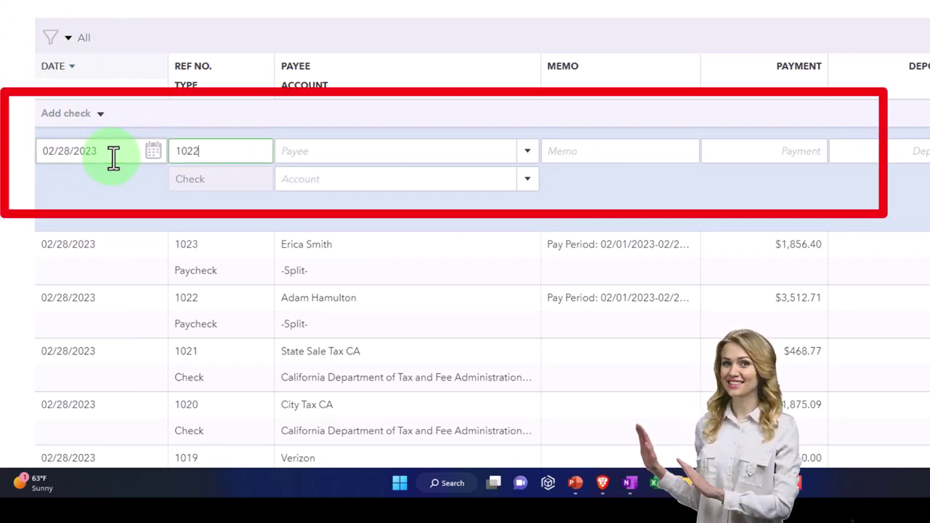
{"action": "key", "text": "Tab"}
Step: Enter the employee payee, memo "Adjust payroll", payment 60.00 and account Payroll Liabilities:Federal Taxes (941/943/944), then save the check despite its duplicate number
{"action": "type", "text": "Ad"}
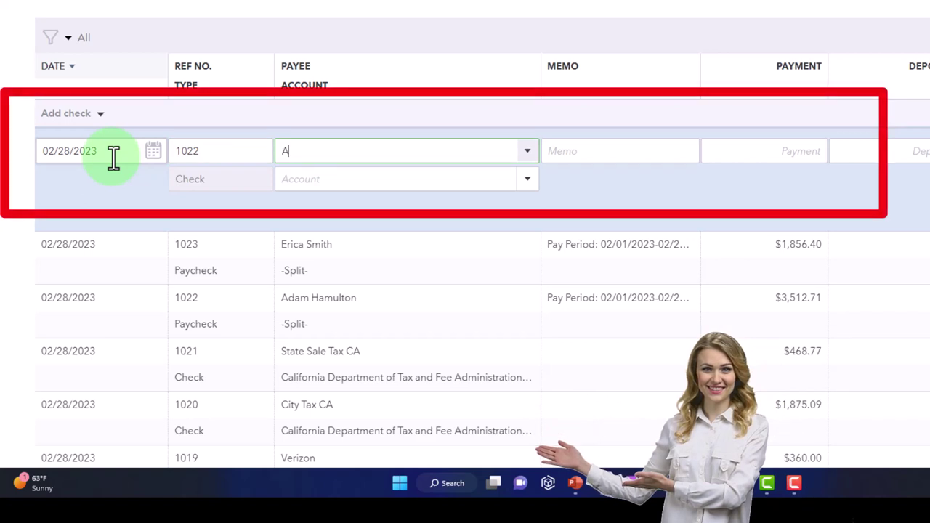
{"action": "key", "text": "BackSpace"}
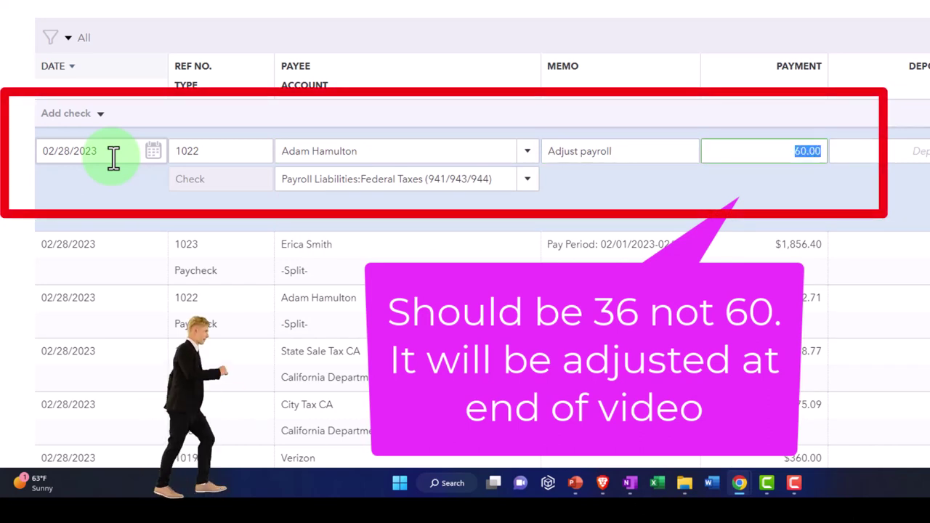
{"action": "key", "text": "Tab"}
{"action": "key", "text": "Tab"}
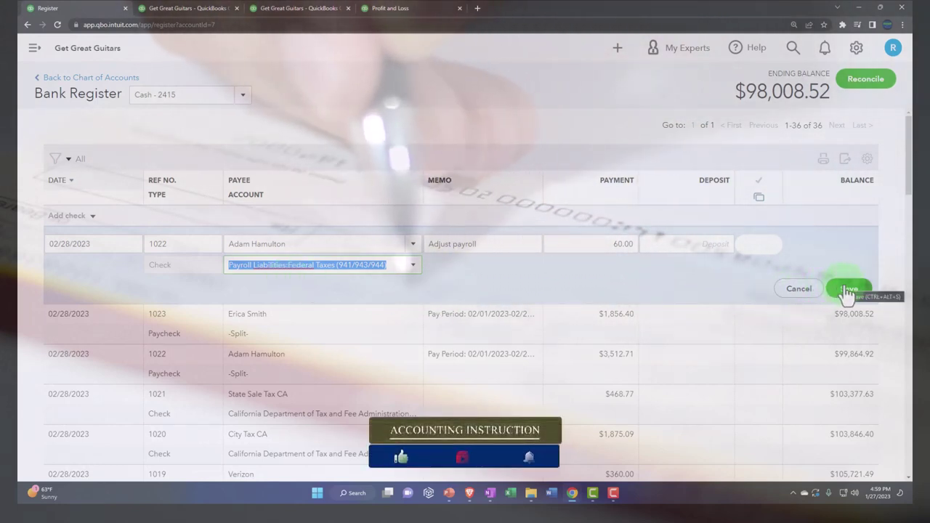
{"action": "left_click", "coordinate": [848, 289]}
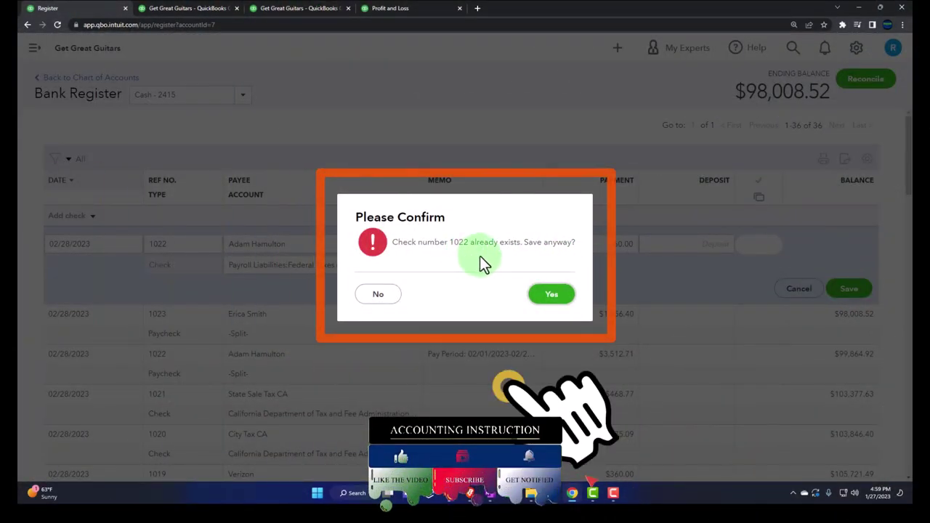
{"action": "left_click", "coordinate": [564, 299]}
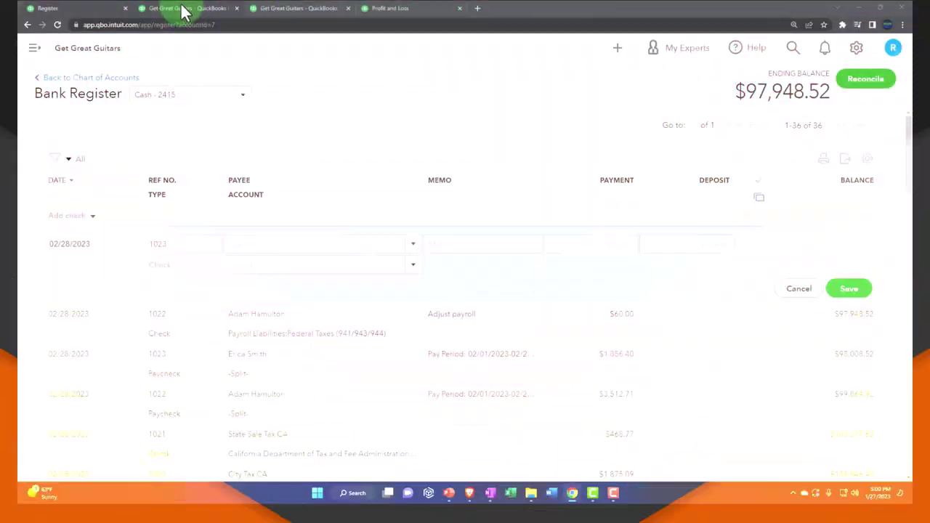
Step: Examine the cash and payroll liability lines on the Balance Sheet and the payroll expenses on the Profit and Loss report
{"action": "left_click", "coordinate": [182, 11]}
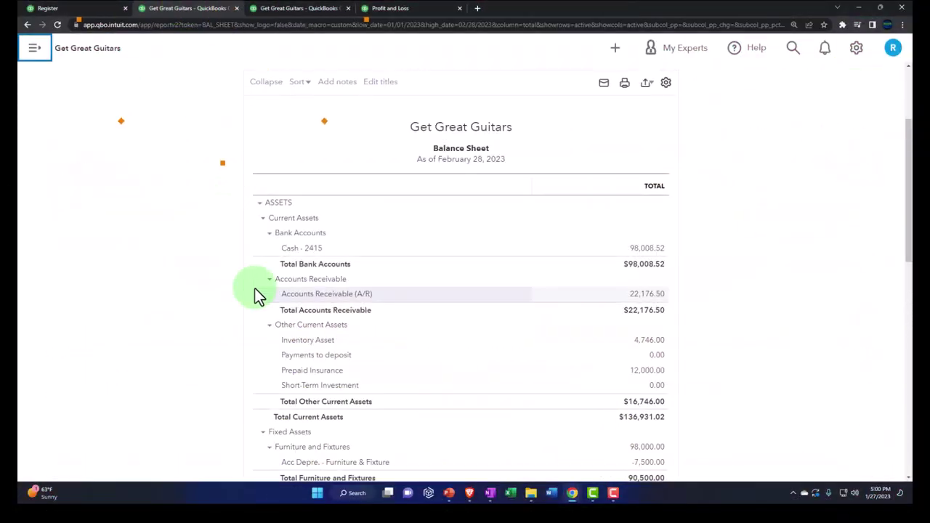
{"action": "scroll", "coordinate": [254, 291], "scroll_direction": "down", "scroll_amount": 2}
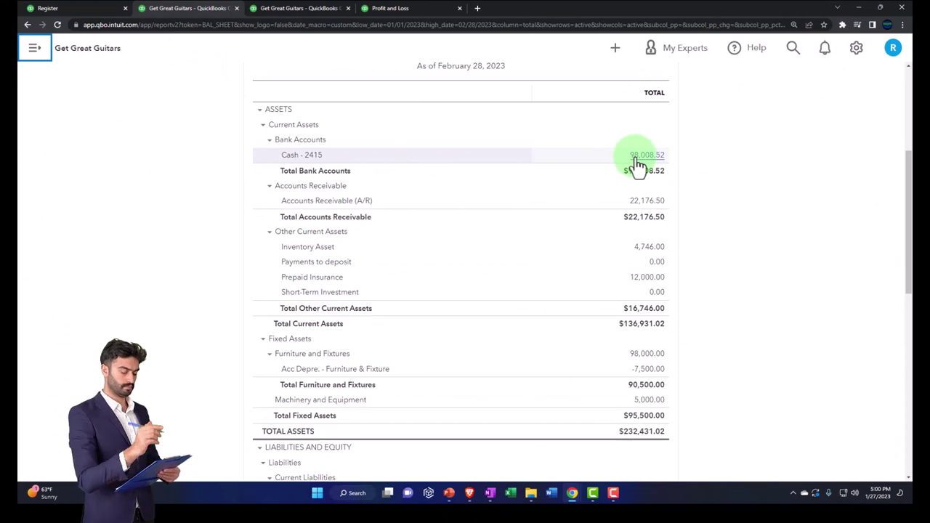
{"action": "scroll", "coordinate": [637, 167], "scroll_direction": "down", "scroll_amount": 5}
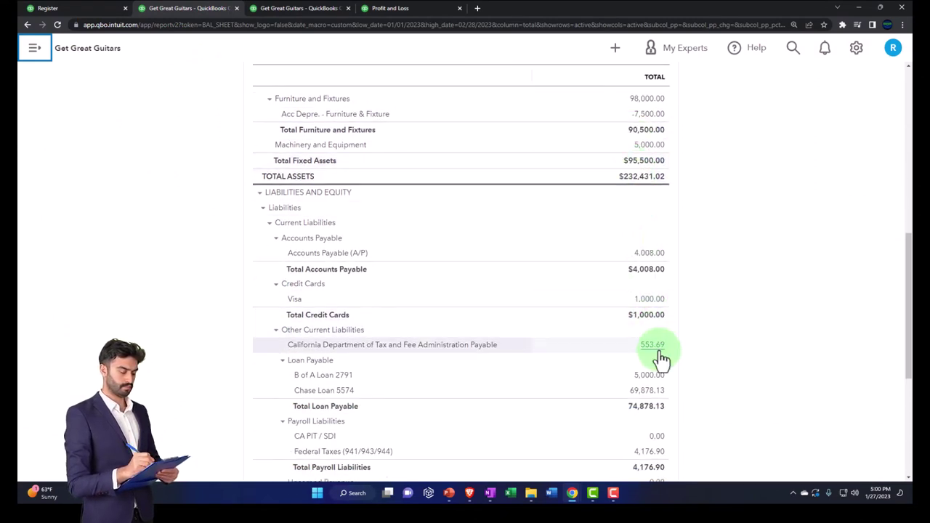
{"action": "left_click", "coordinate": [303, 9]}
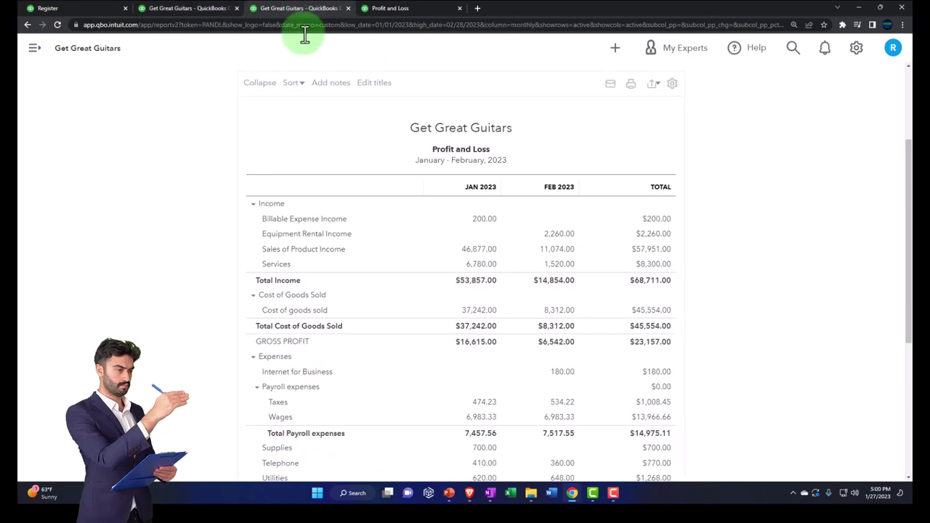
{"action": "scroll", "coordinate": [256, 305], "scroll_direction": "down", "scroll_amount": 5}
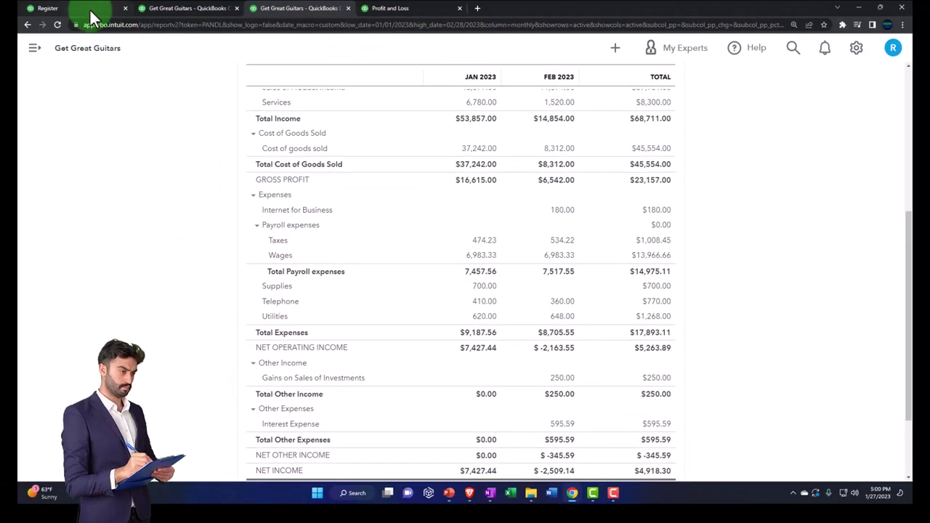
Step: Return to the register tab, show the navigation pane, and open the Chart of Accounts
{"action": "left_click", "coordinate": [89, 8]}
{"action": "left_click", "coordinate": [185, 240]}
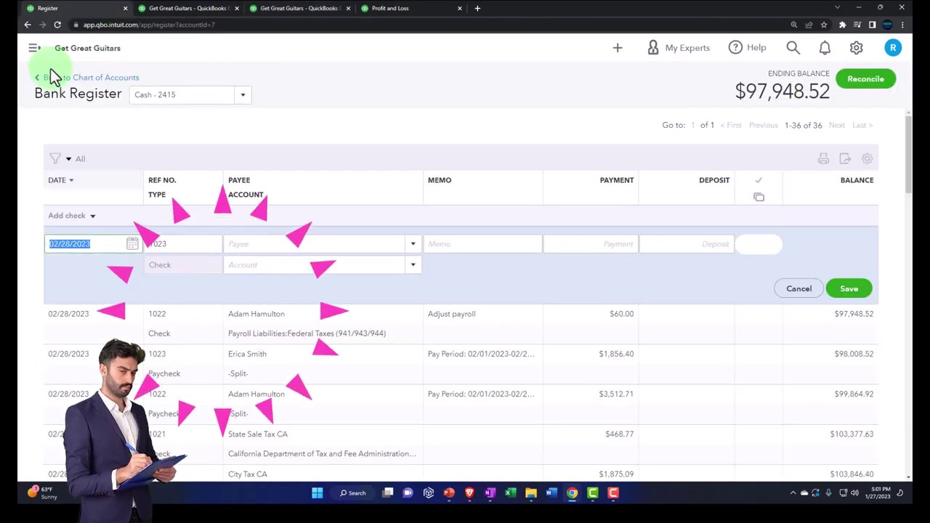
{"action": "left_click", "coordinate": [35, 49]}
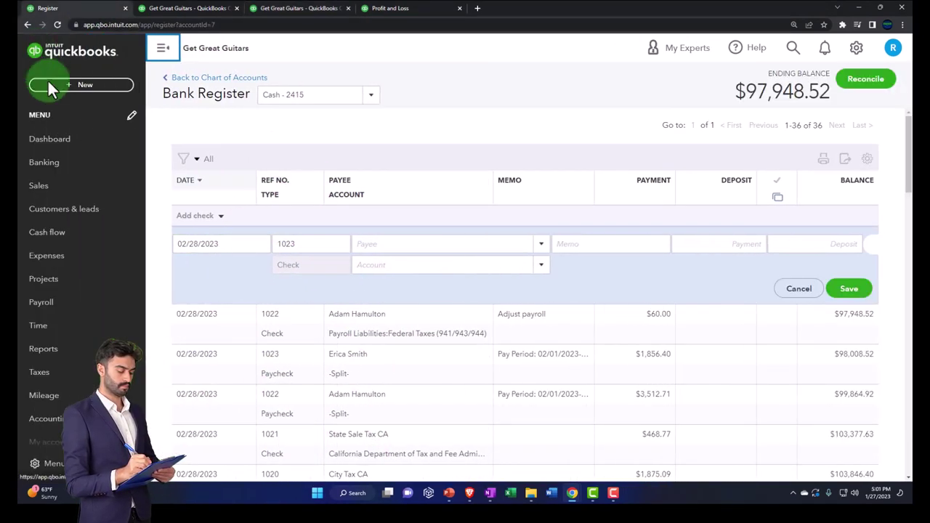
{"action": "scroll", "coordinate": [51, 287], "scroll_direction": "down", "scroll_amount": 1}
{"action": "scroll", "coordinate": [55, 295], "scroll_direction": "down", "scroll_amount": 1}
{"action": "left_click", "coordinate": [55, 281]}
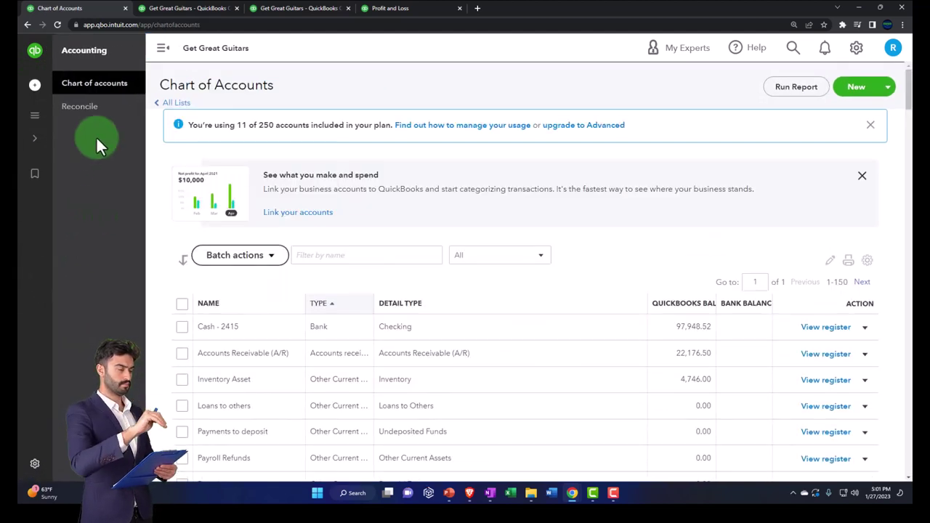
Step: Hide the navigation pane and open the register of the Federal Taxes (941/943/944) account under Payroll Liabilities
{"action": "left_click", "coordinate": [163, 52]}
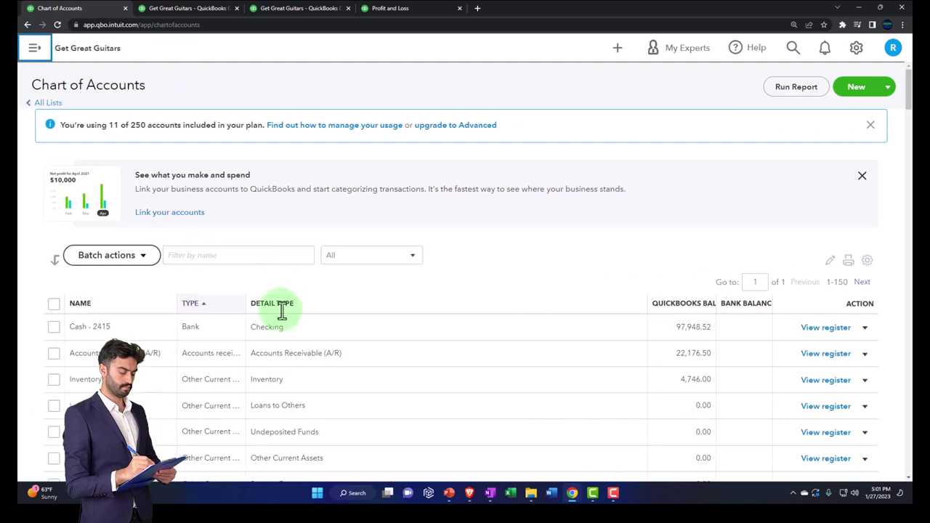
{"action": "scroll", "coordinate": [208, 336], "scroll_direction": "down", "scroll_amount": 1}
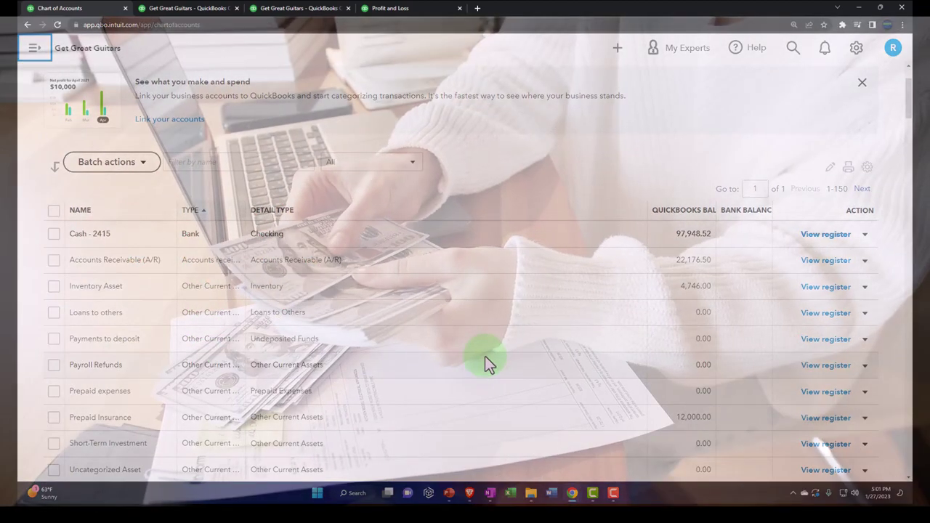
{"action": "scroll", "coordinate": [484, 356], "scroll_direction": "down", "scroll_amount": 3}
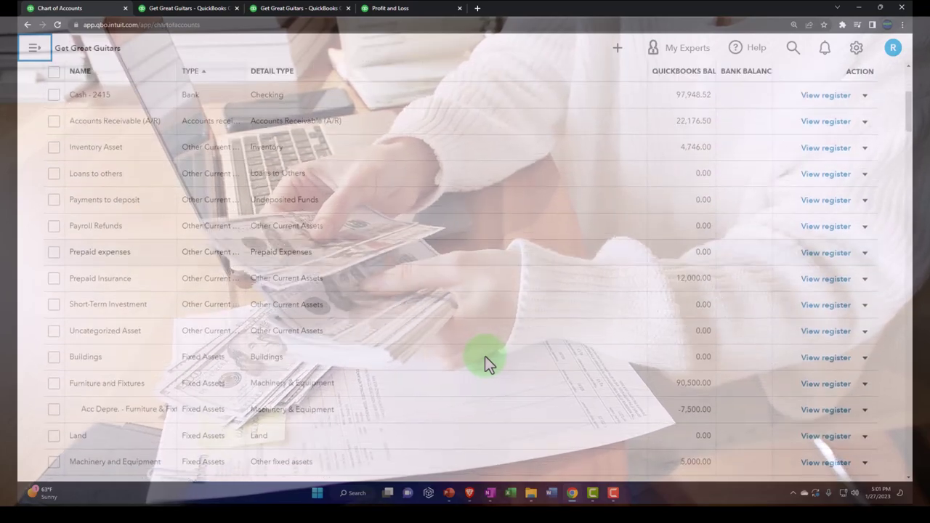
{"action": "scroll", "coordinate": [484, 358], "scroll_direction": "down", "scroll_amount": 4}
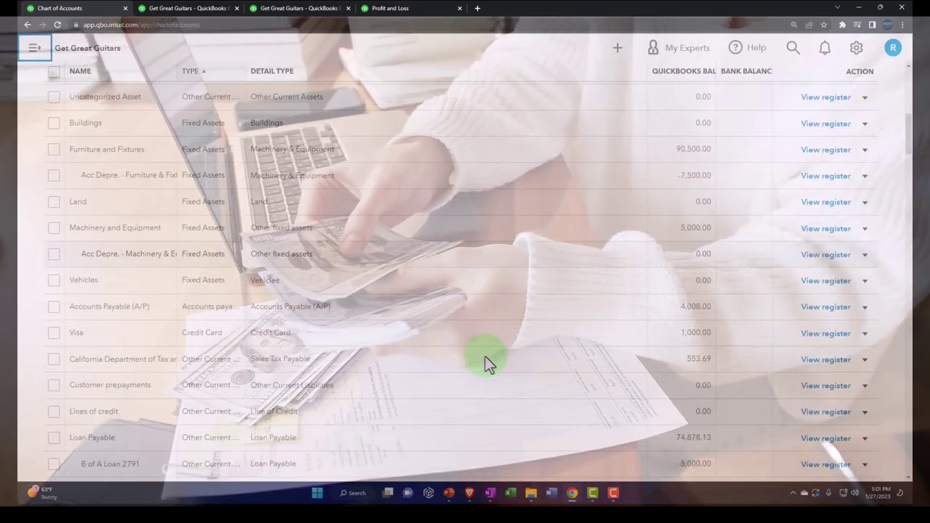
{"action": "scroll", "coordinate": [485, 356], "scroll_direction": "down", "scroll_amount": 2}
{"action": "scroll", "coordinate": [485, 356], "scroll_direction": "down", "scroll_amount": 2}
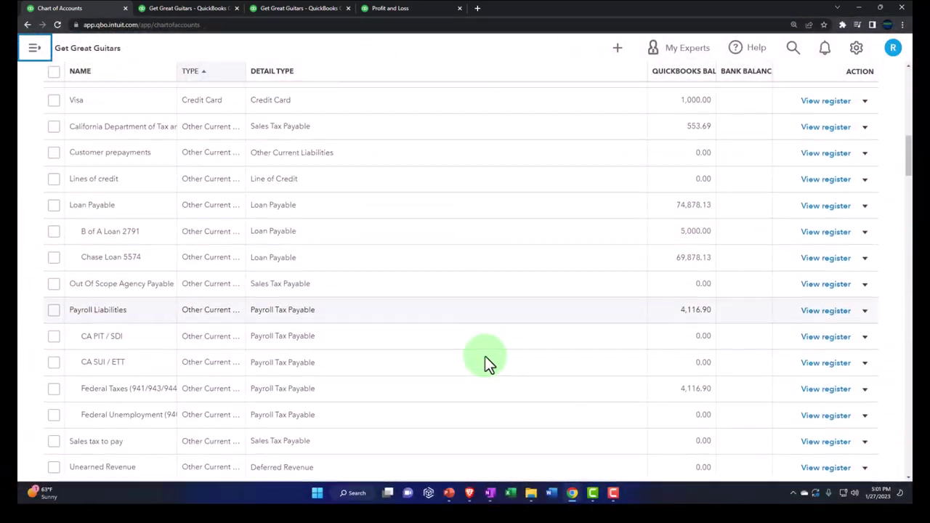
{"action": "scroll", "coordinate": [485, 356], "scroll_direction": "down", "scroll_amount": 1}
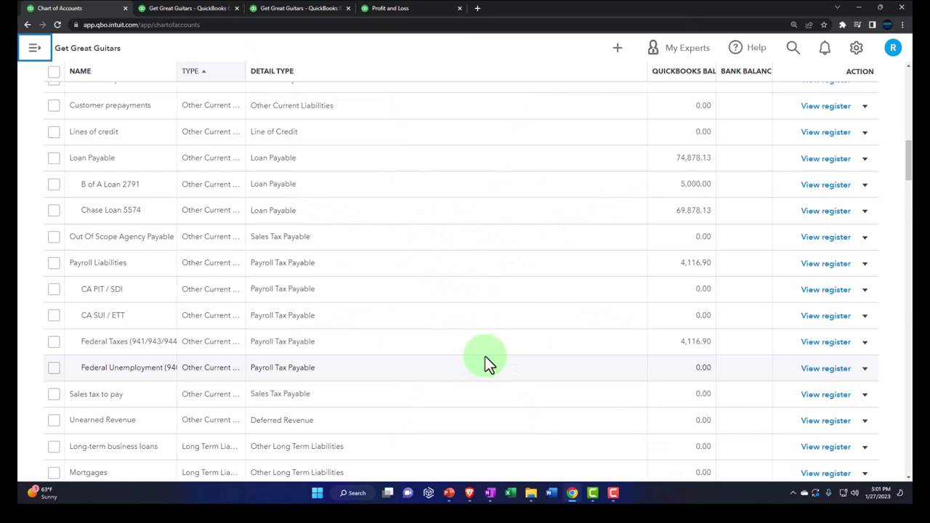
{"action": "scroll", "coordinate": [484, 356], "scroll_direction": "down", "scroll_amount": 3}
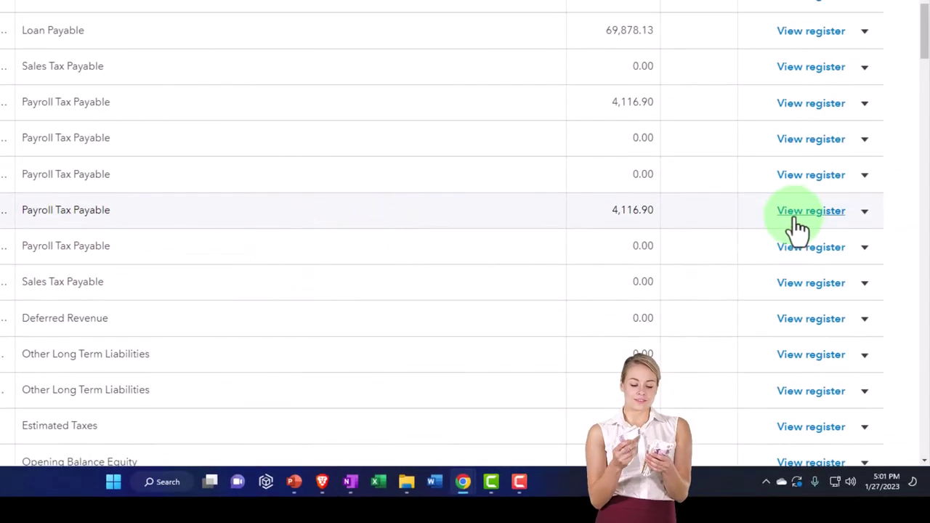
{"action": "left_click", "coordinate": [799, 218]}
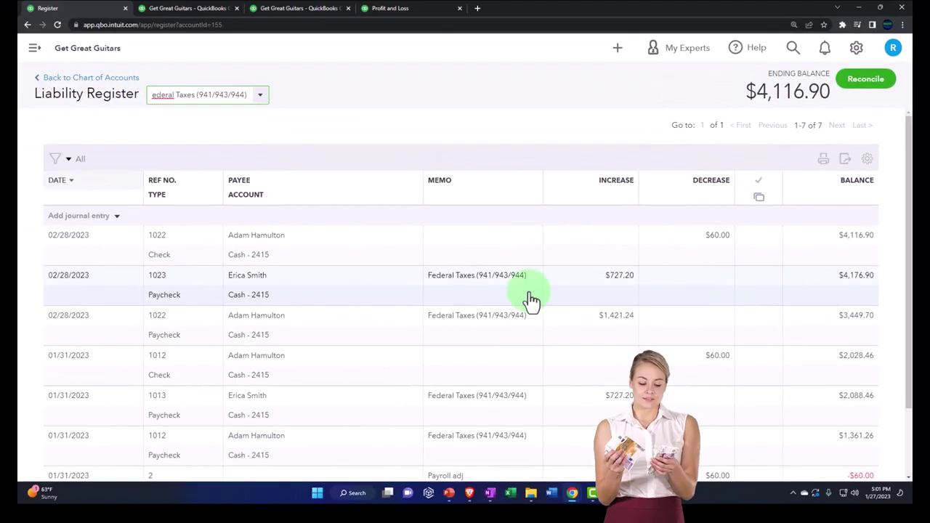
Step: Start a journal entry in the liability register dated 02/28/2023 with the memo "To adjust payroll"
{"action": "left_click", "coordinate": [117, 218]}
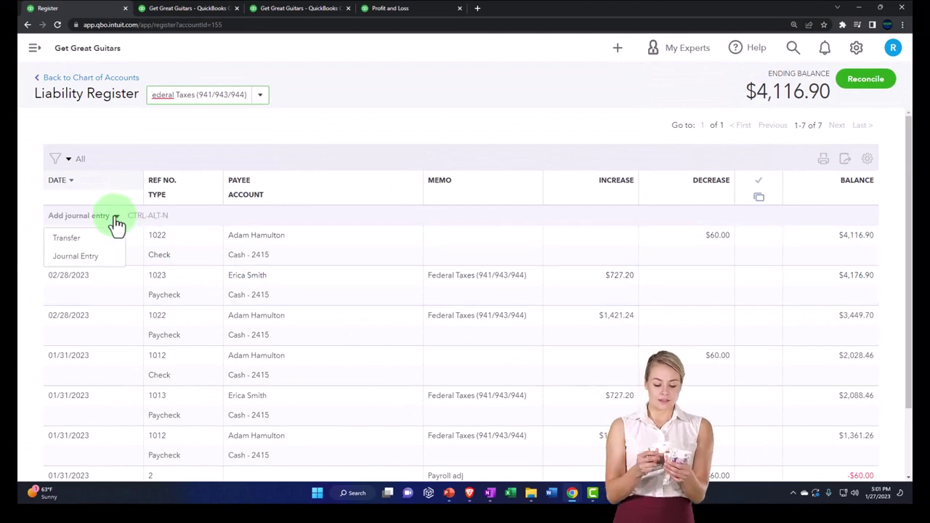
{"action": "left_click", "coordinate": [92, 257]}
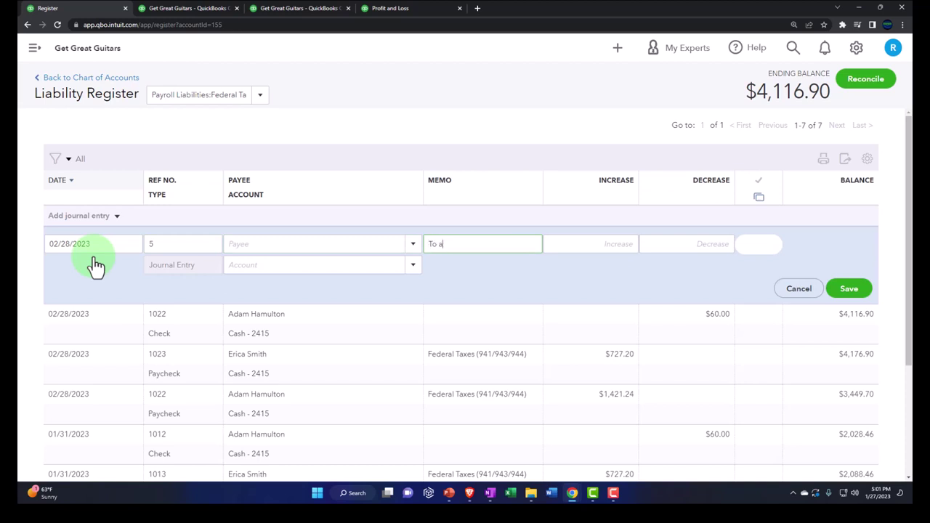
{"action": "type", "text": "t payrol"}
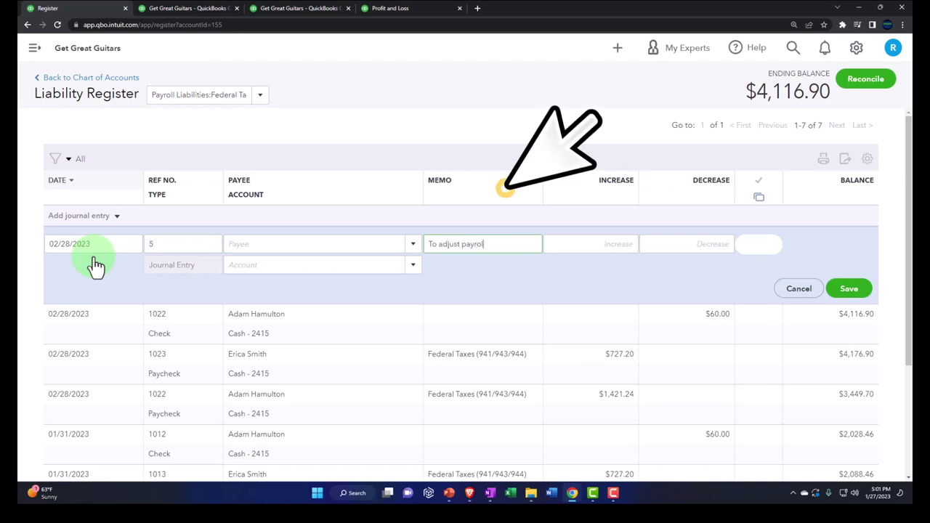
{"action": "type", "text": "l"}
{"action": "key", "text": "Tab"}
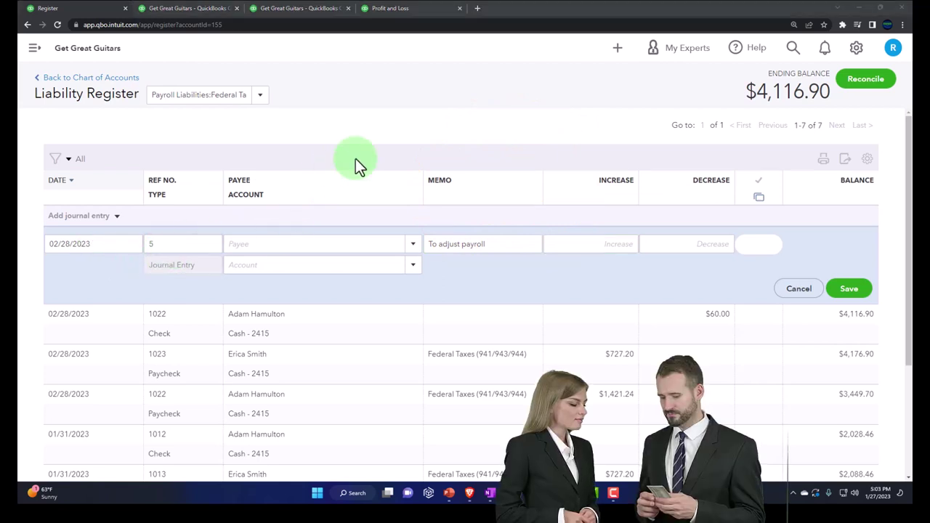
Step: Enter a decrease of 36.00 against the account Payroll expenses:Taxes and save the journal entry
{"action": "left_click", "coordinate": [689, 242]}
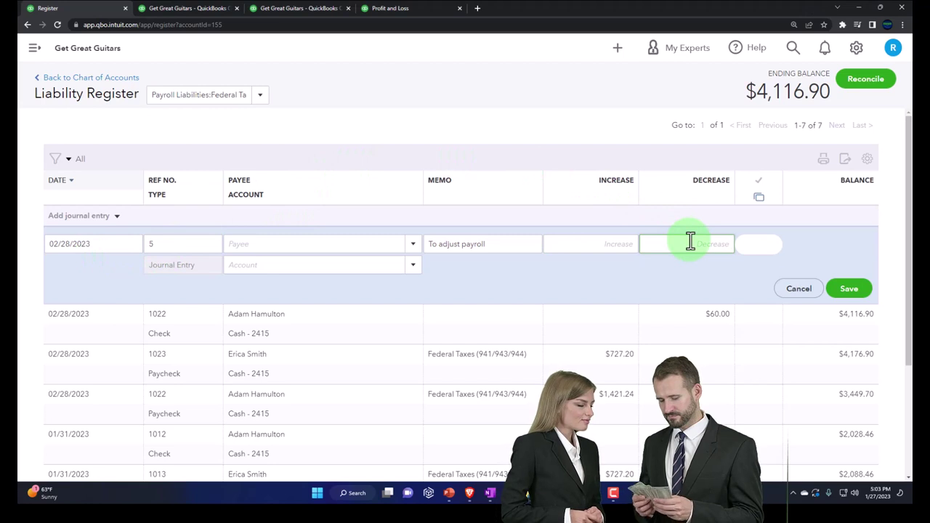
{"action": "type", "text": "36"}
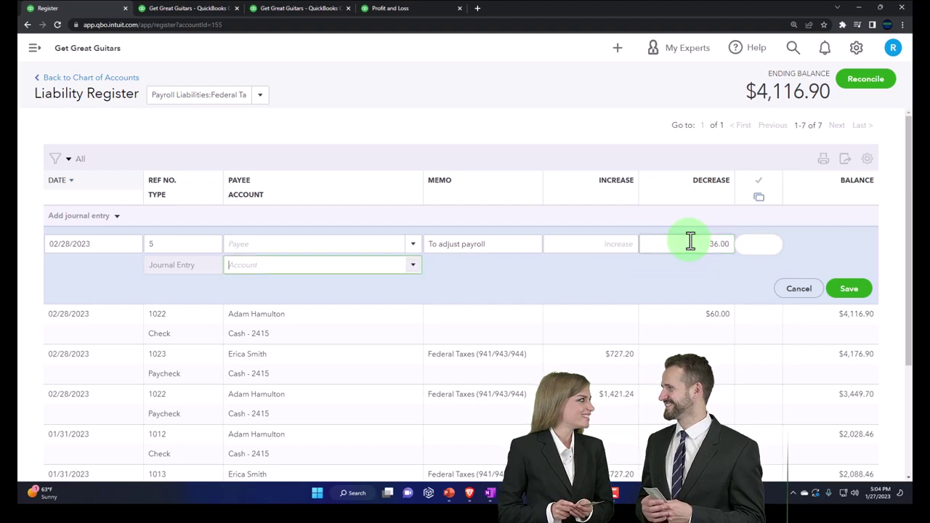
{"action": "left_click", "coordinate": [253, 268]}
{"action": "type", "text": "Ta"}
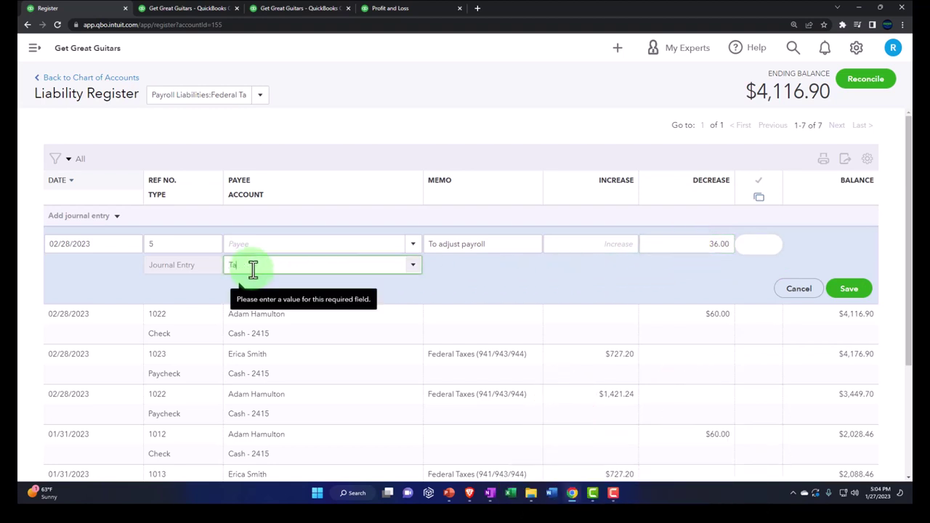
{"action": "type", "text": "xes paid"}
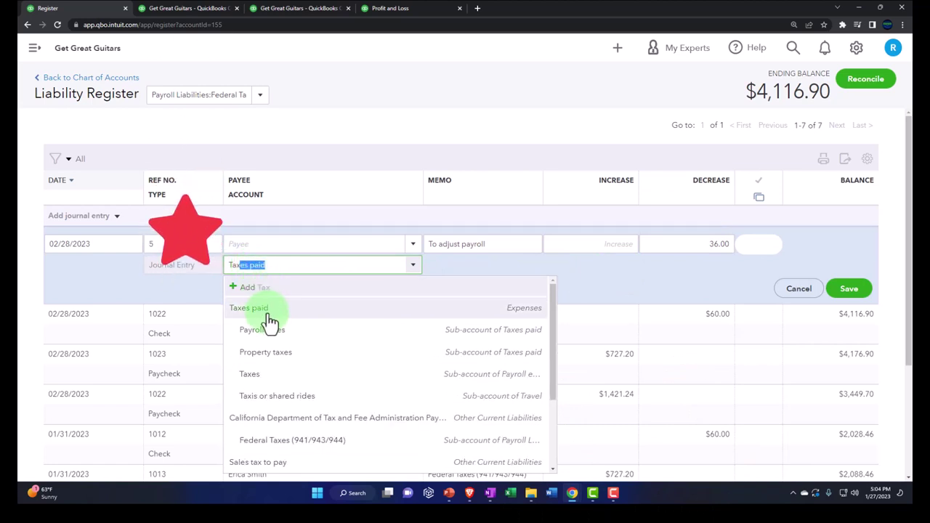
{"action": "scroll", "coordinate": [292, 356], "scroll_direction": "down", "scroll_amount": 2}
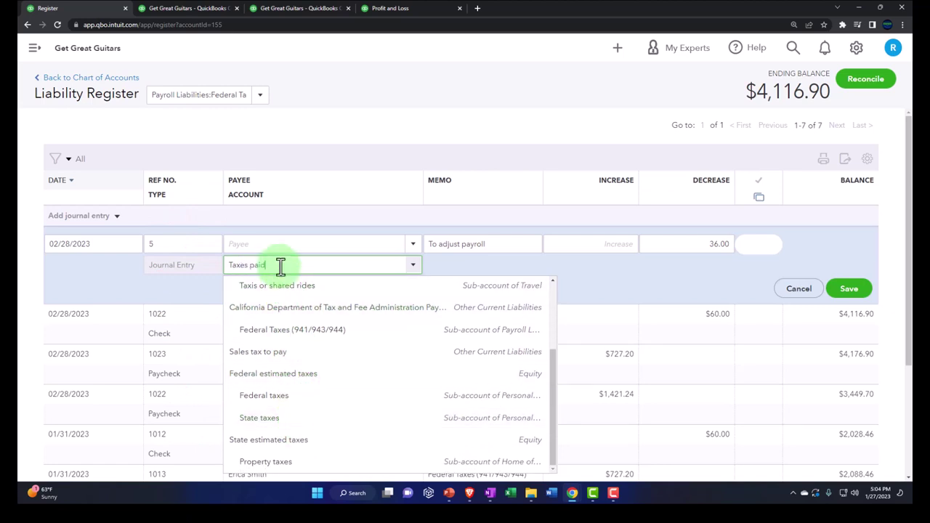
{"action": "left_click_drag", "start_coordinate": [280, 264], "coordinate": [204, 265]}
{"action": "type", "text": "Payroll expenses"}
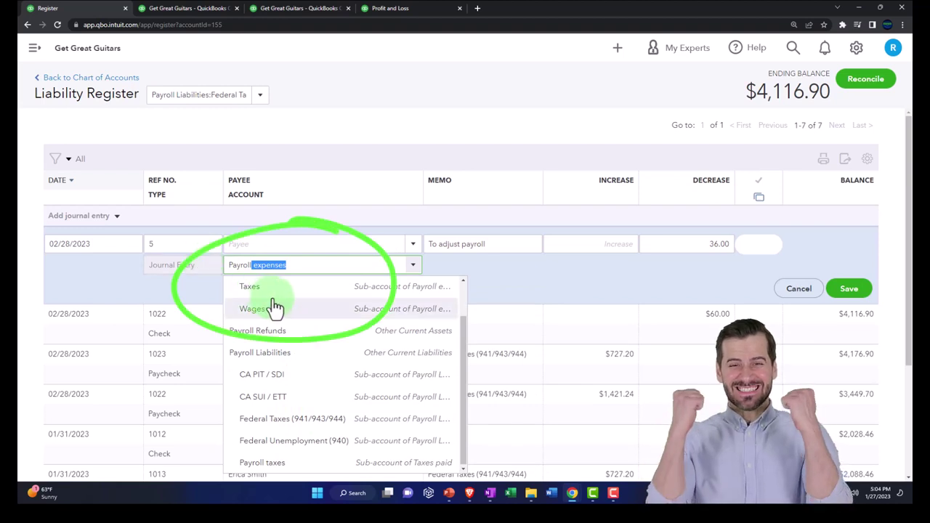
{"action": "scroll", "coordinate": [266, 297], "scroll_direction": "up", "scroll_amount": 2}
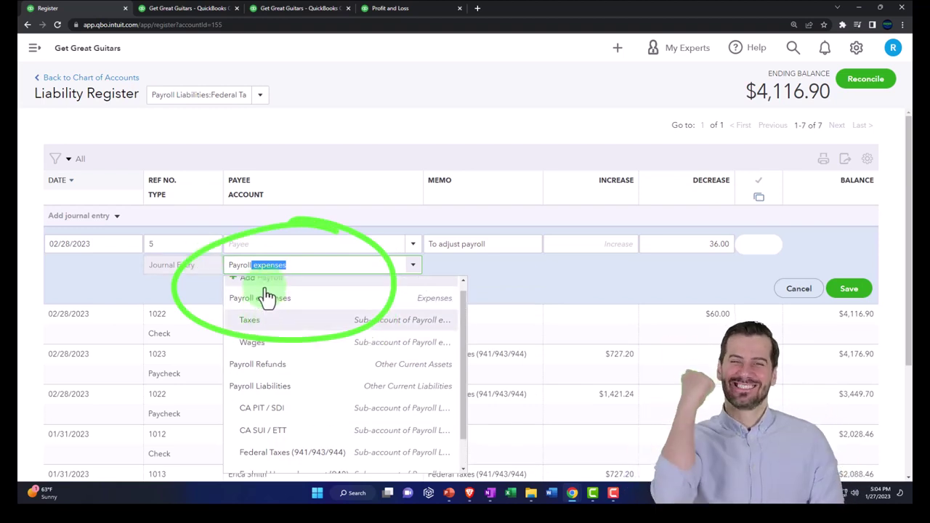
{"action": "left_click", "coordinate": [251, 333]}
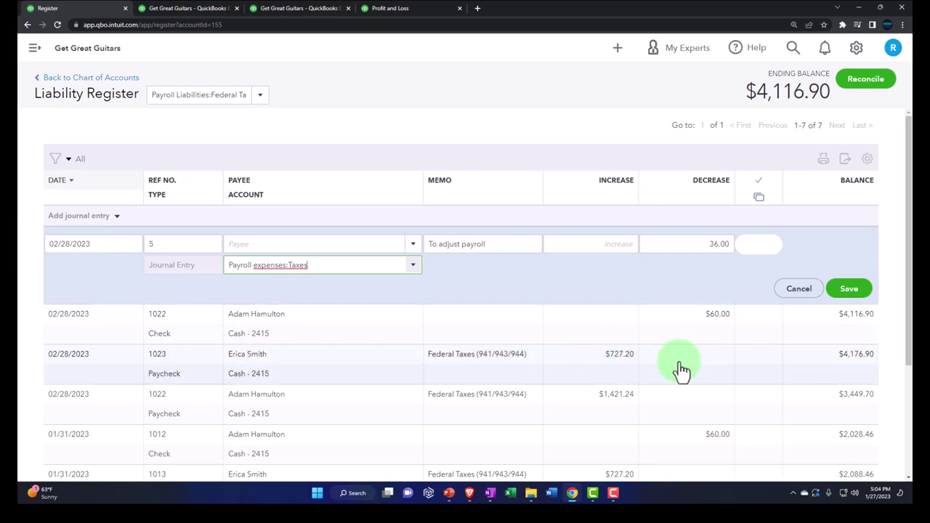
{"action": "left_click", "coordinate": [849, 294]}
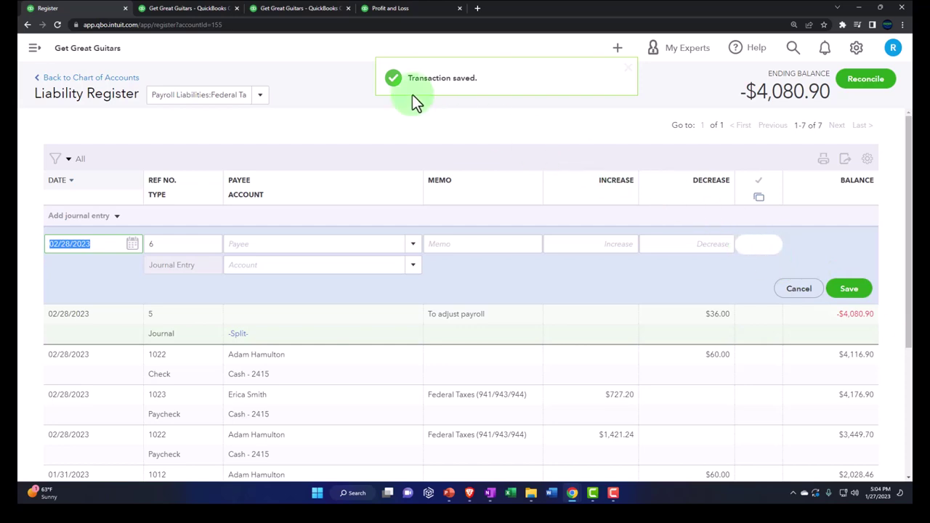
Step: Drill into the Cash - 2415 balance on the Balance Sheet, examine the February paychecks and adjusting check, and return to the report summary
{"action": "left_click", "coordinate": [196, 14]}
{"action": "scroll", "coordinate": [218, 254], "scroll_direction": "up", "scroll_amount": 10}
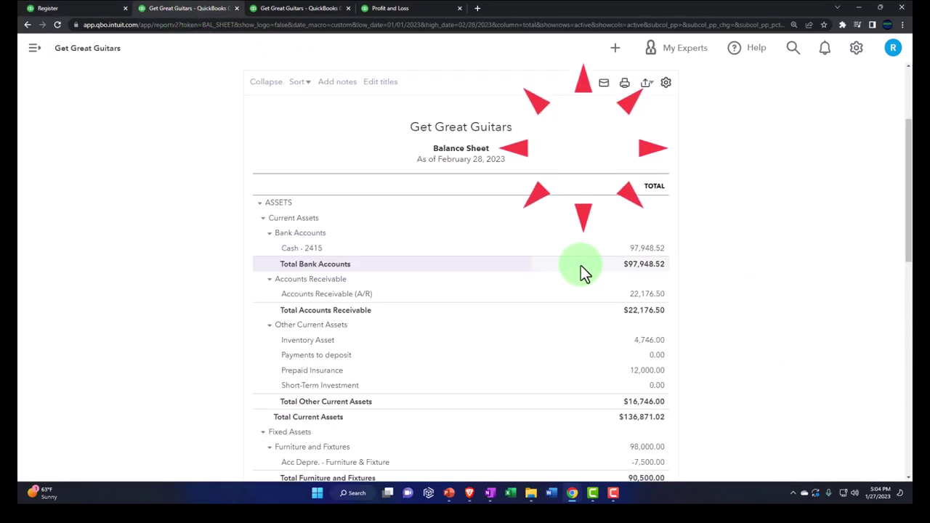
{"action": "key", "text": "ctrl+plus"}
{"action": "key", "text": "ctrl+plus"}
{"action": "key", "text": "ctrl+plus"}
{"action": "key", "text": "ctrl+plus"}
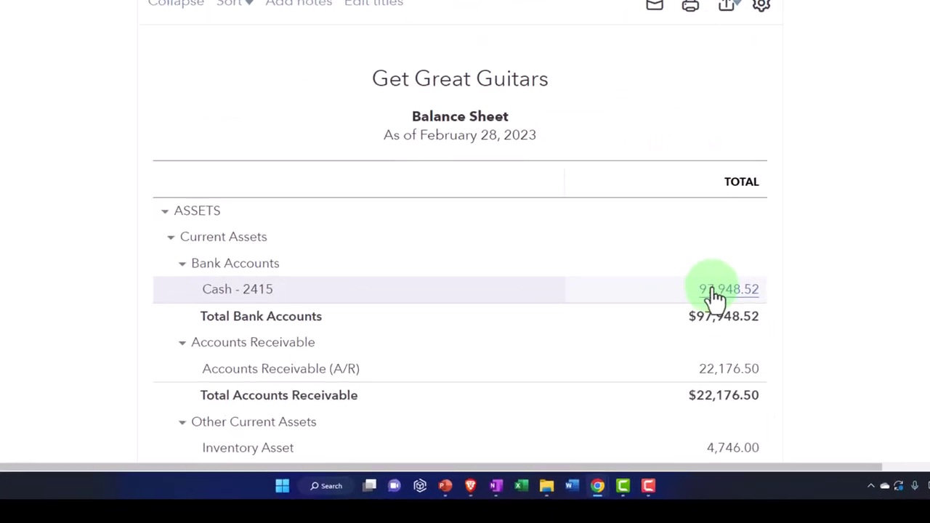
{"action": "left_click", "coordinate": [774, 239]}
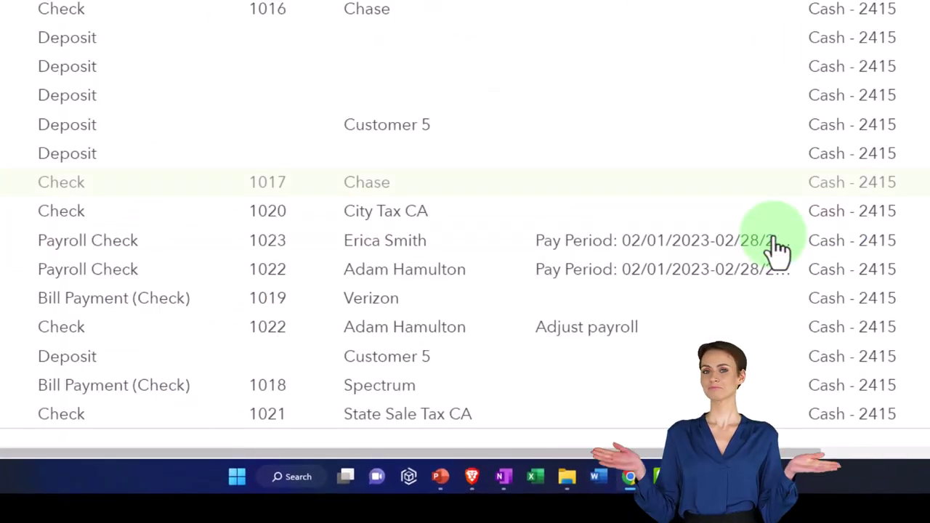
{"action": "key", "text": "ctrl+minus"}
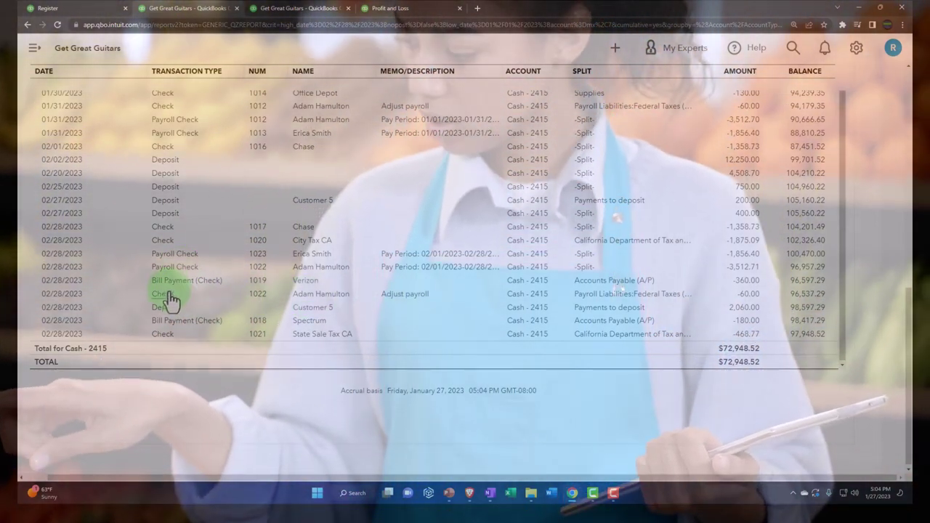
{"action": "left_click", "coordinate": [166, 259]}
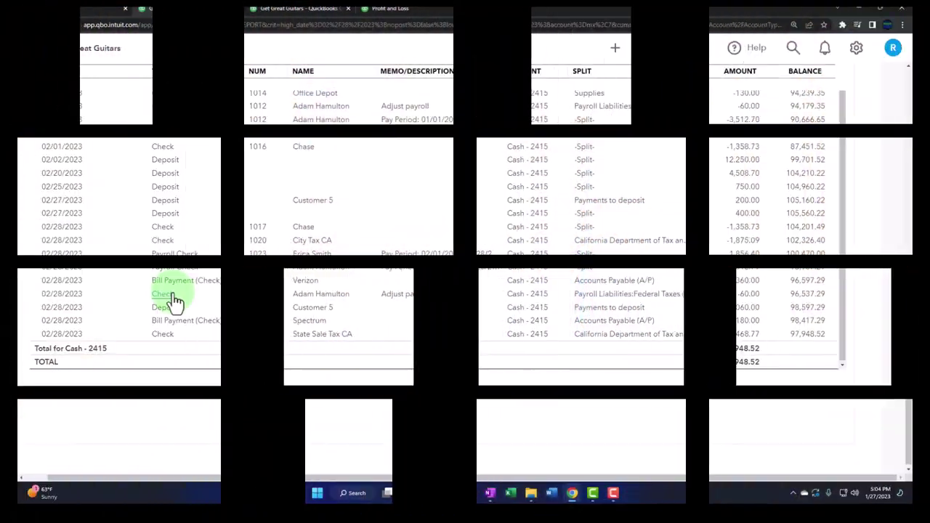
{"action": "scroll", "coordinate": [174, 294], "scroll_direction": "up", "scroll_amount": 10}
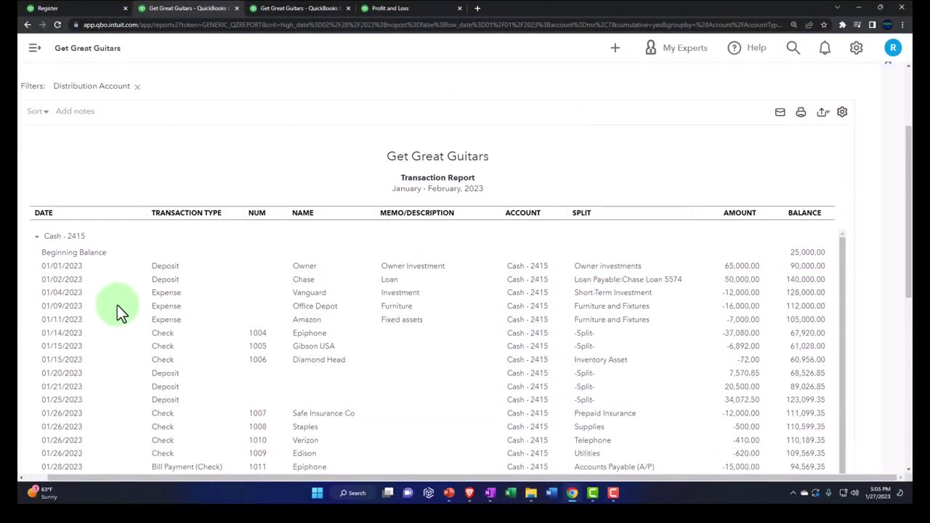
{"action": "left_click", "coordinate": [92, 112]}
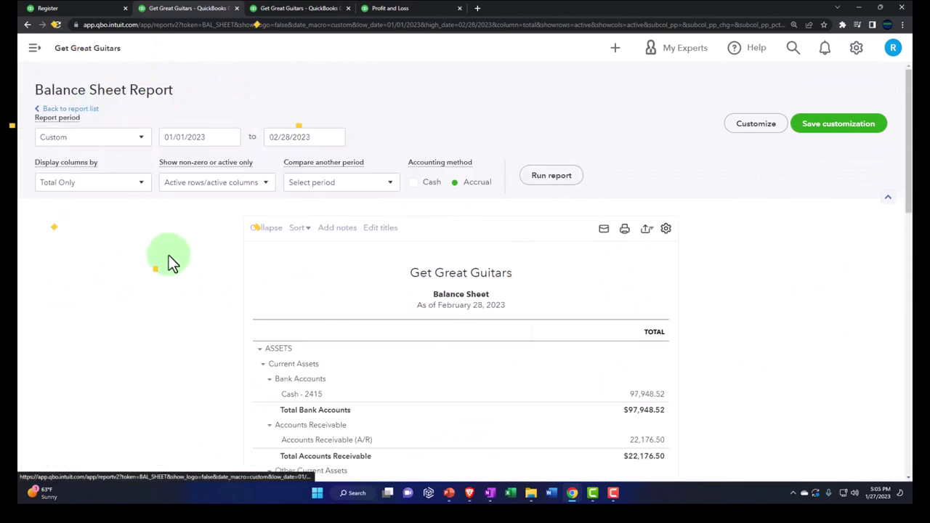
Step: Drill into the Federal Taxes (941/943/944) liability on the Balance Sheet, examine its transactions, and return to the report summary
{"action": "scroll", "coordinate": [182, 291], "scroll_direction": "down", "scroll_amount": 2}
{"action": "scroll", "coordinate": [218, 206], "scroll_direction": "down", "scroll_amount": 4}
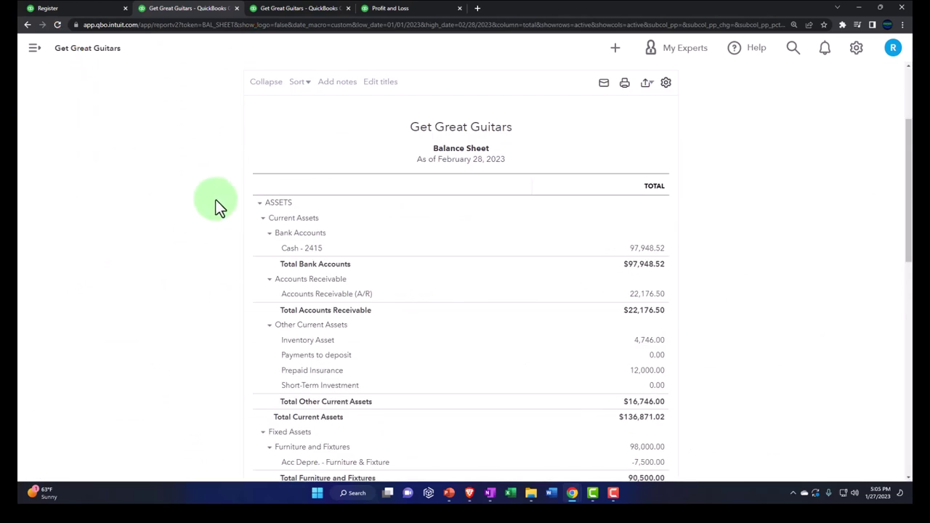
{"action": "scroll", "coordinate": [215, 199], "scroll_direction": "down", "scroll_amount": 3}
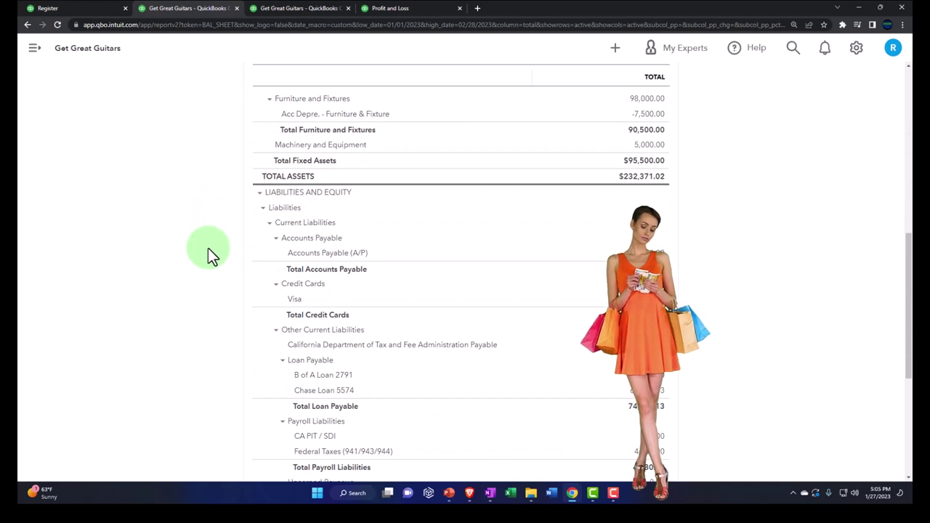
{"action": "scroll", "coordinate": [208, 247], "scroll_direction": "down", "scroll_amount": 4}
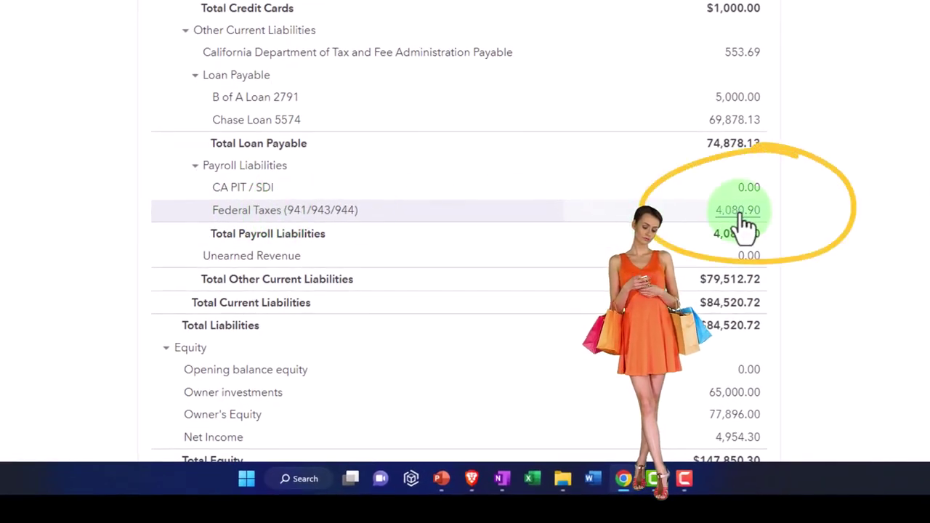
{"action": "left_click", "coordinate": [745, 218]}
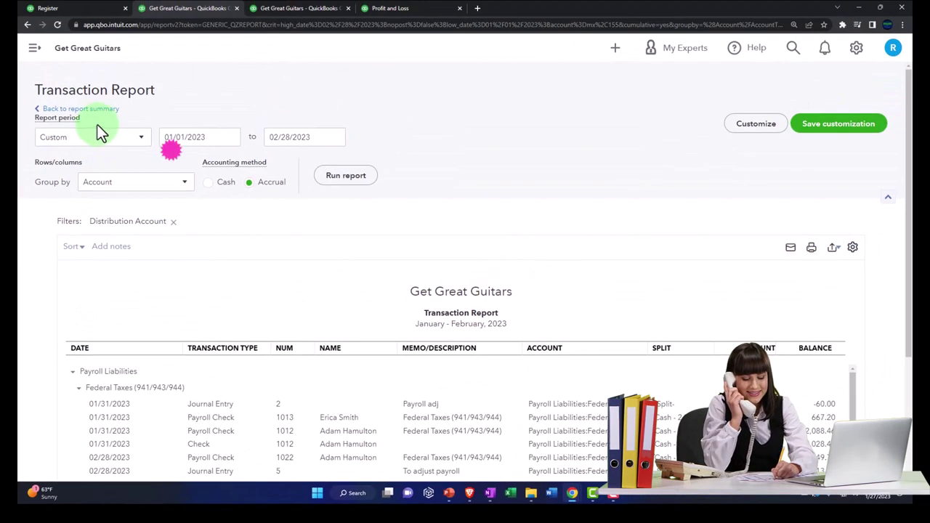
{"action": "left_click", "coordinate": [87, 109]}
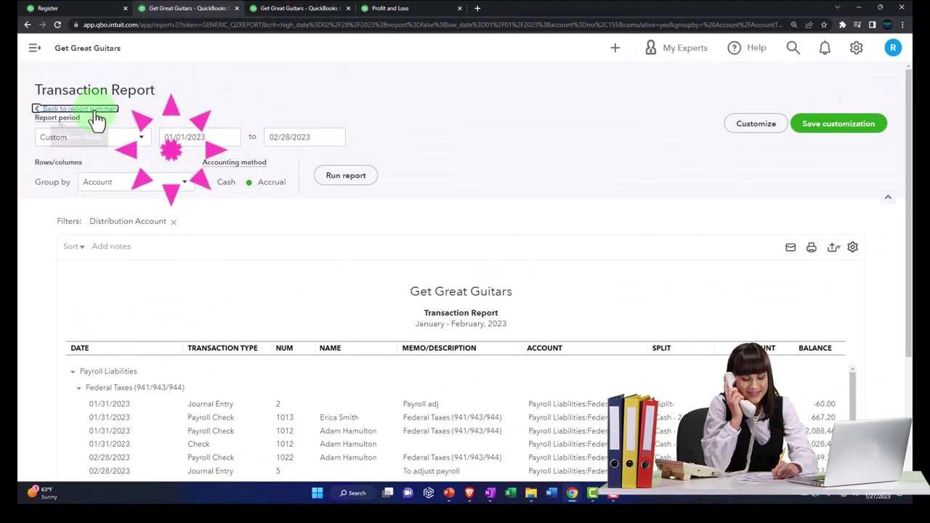
Step: Rerun the monthly Profit and Loss report for 01/01/2023 to 02/28/2023 and examine the Taxes line under Payroll expenses
{"action": "left_click", "coordinate": [298, 9]}
{"action": "scroll", "coordinate": [333, 155], "scroll_direction": "up", "scroll_amount": 5}
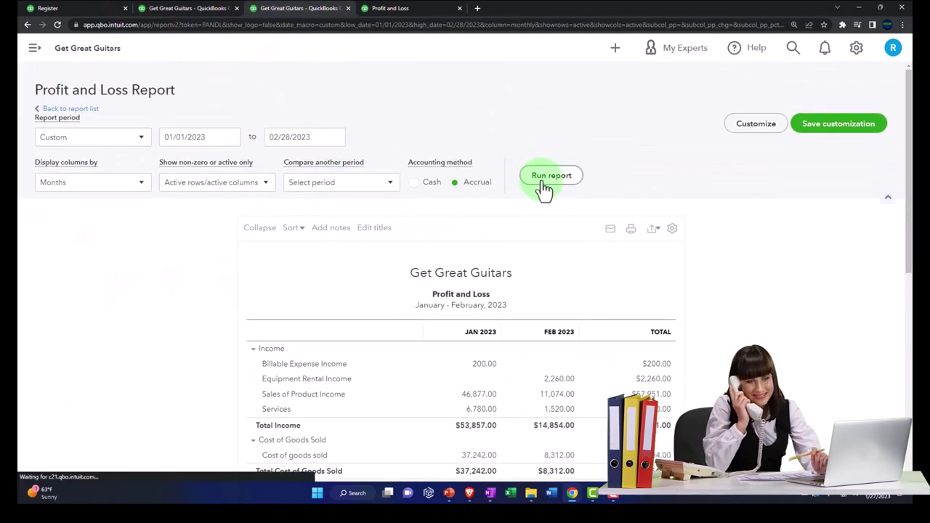
{"action": "scroll", "coordinate": [548, 254], "scroll_direction": "down", "scroll_amount": 6}
{"action": "key", "text": "ctrl+plus"}
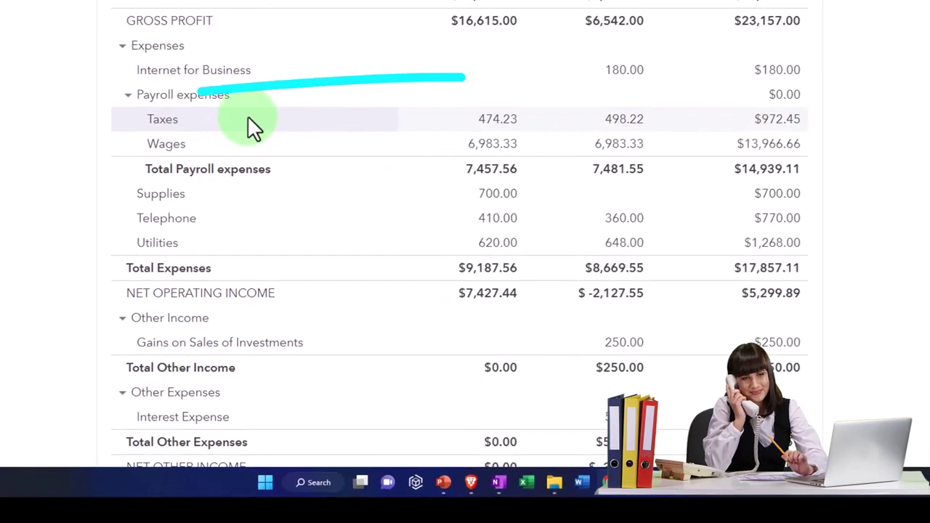
Step: Drill into the total of Taxes under Payroll expenses on the Profit and Loss, examine its transactions, and return to the report summary
{"action": "left_click", "coordinate": [777, 129]}
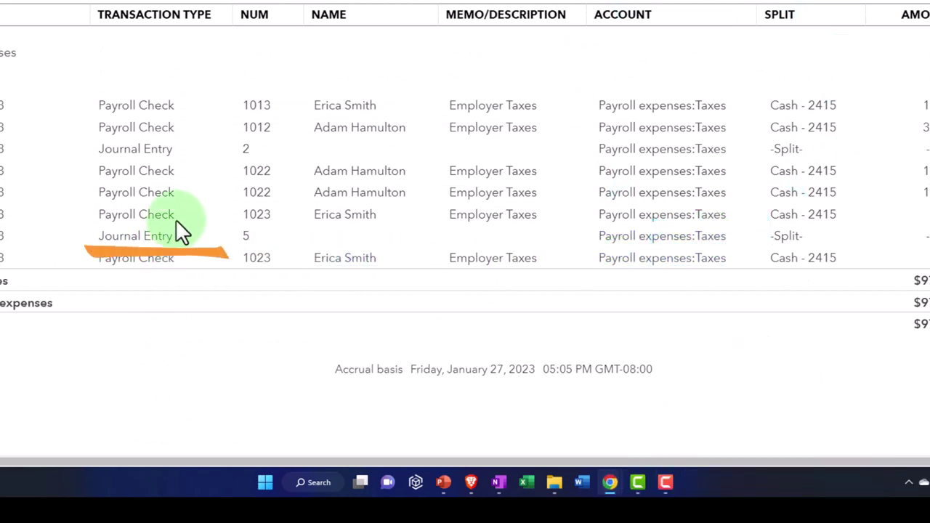
{"action": "scroll", "coordinate": [176, 223], "scroll_direction": "up", "scroll_amount": 1}
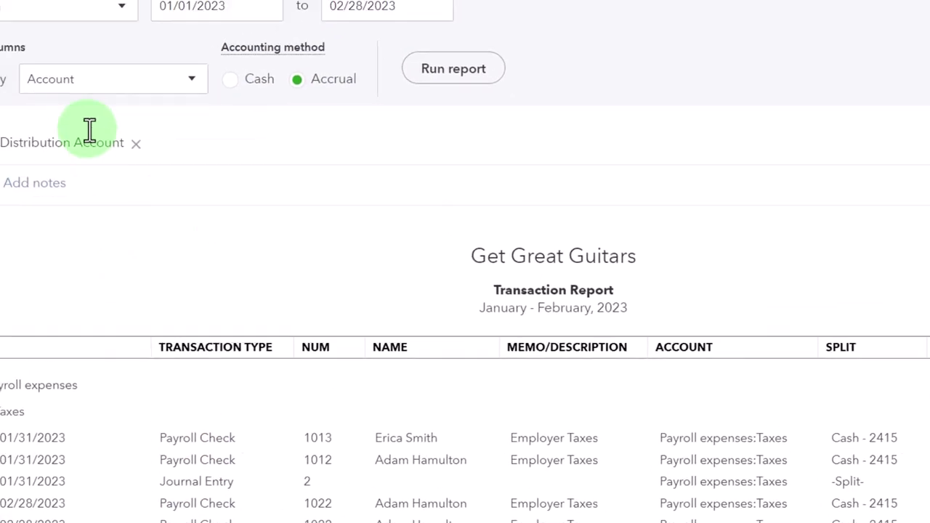
{"action": "left_click", "coordinate": [125, 174]}
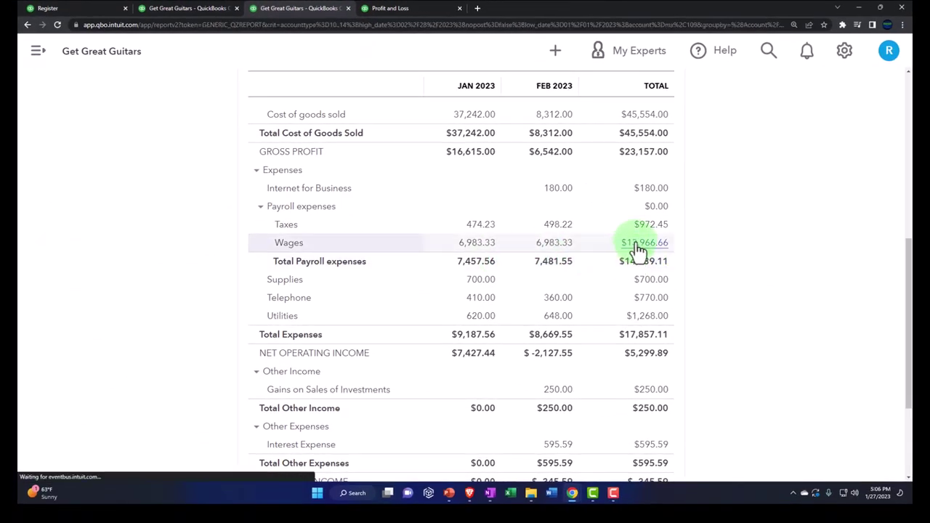
Step: Drill into the total of Wages under Payroll expenses, examine the gross pay transactions for both months, and return to the report summary
{"action": "left_click", "coordinate": [637, 245]}
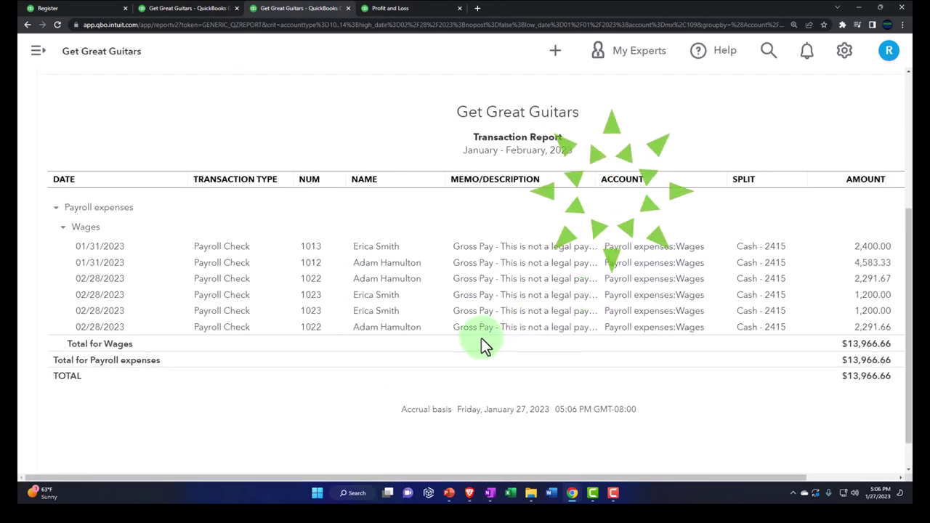
{"action": "scroll", "coordinate": [83, 316], "scroll_direction": "up", "scroll_amount": 1}
{"action": "scroll", "coordinate": [84, 316], "scroll_direction": "up", "scroll_amount": 3}
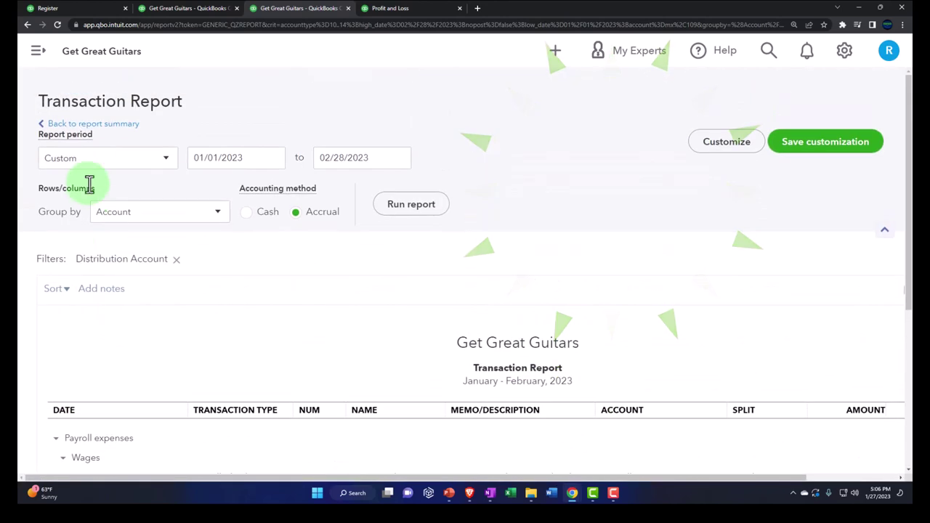
{"action": "left_click", "coordinate": [104, 129]}
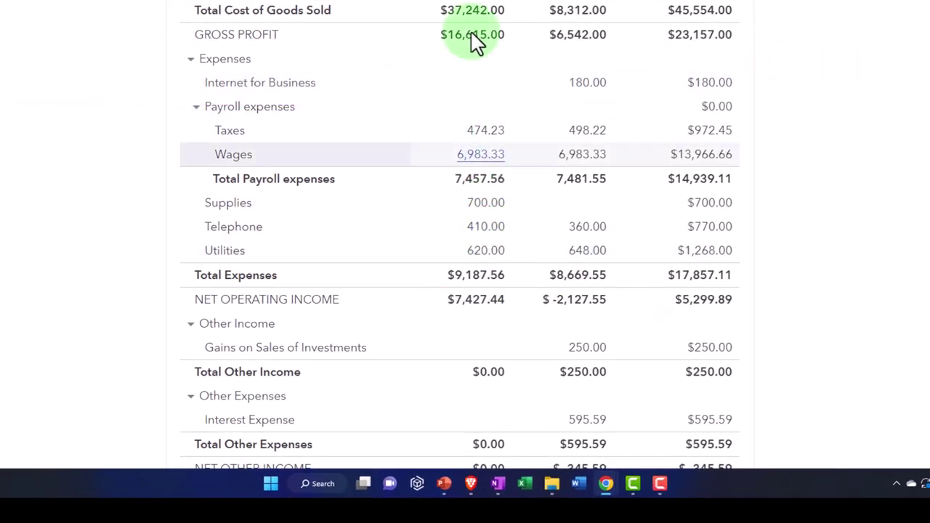
Step: Refresh the Payroll summary by employee report with an end date of 02/28/2023
{"action": "left_click", "coordinate": [432, 15]}
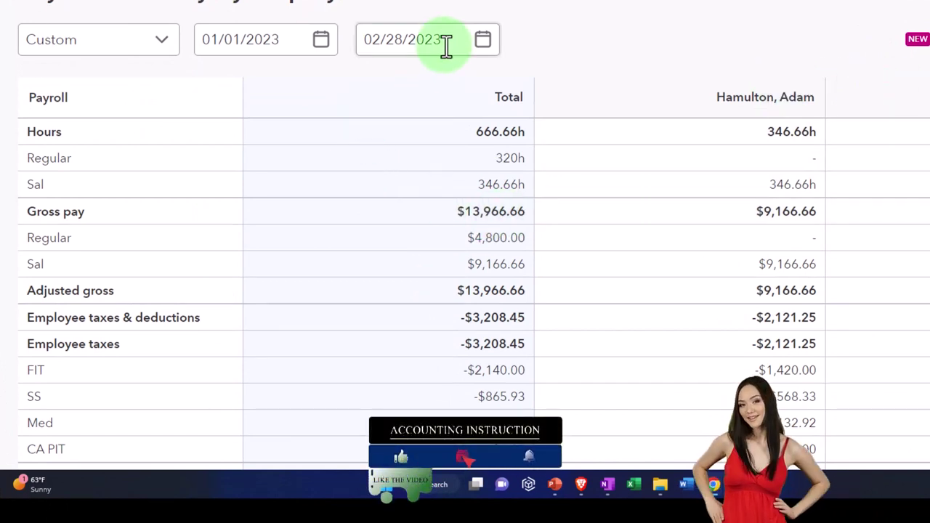
{"action": "left_click_drag", "start_coordinate": [446, 42], "coordinate": [342, 36]}
{"action": "type", "text": "02/2"}
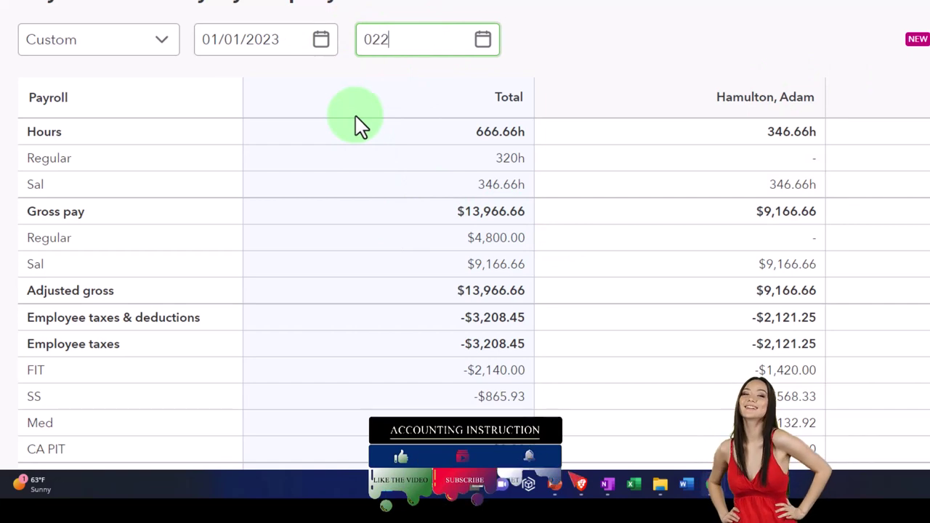
{"action": "type", "text": "8/2023"}
{"action": "left_click", "coordinate": [571, 43]}
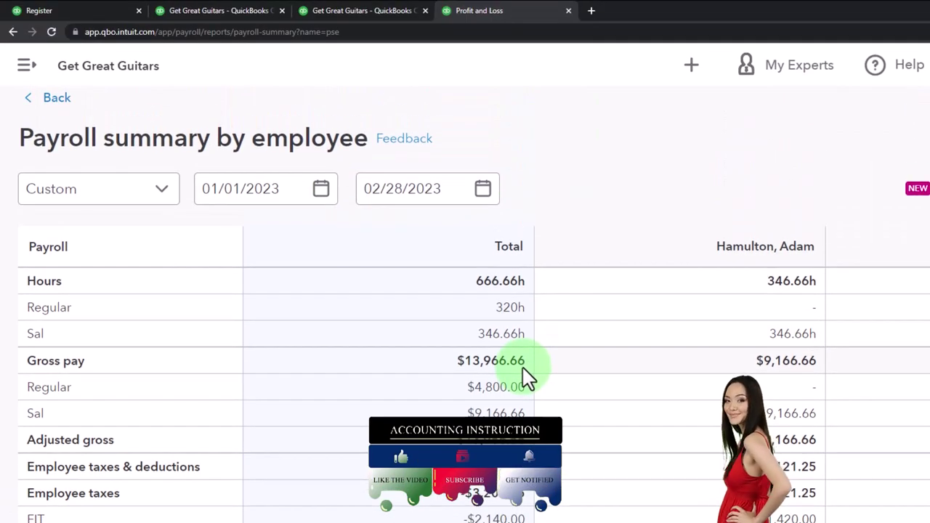
Step: Compare the Balance Sheet payroll liabilities and the Profit and Loss wages with the totals in the Payroll summary by employee report
{"action": "left_click", "coordinate": [224, 7]}
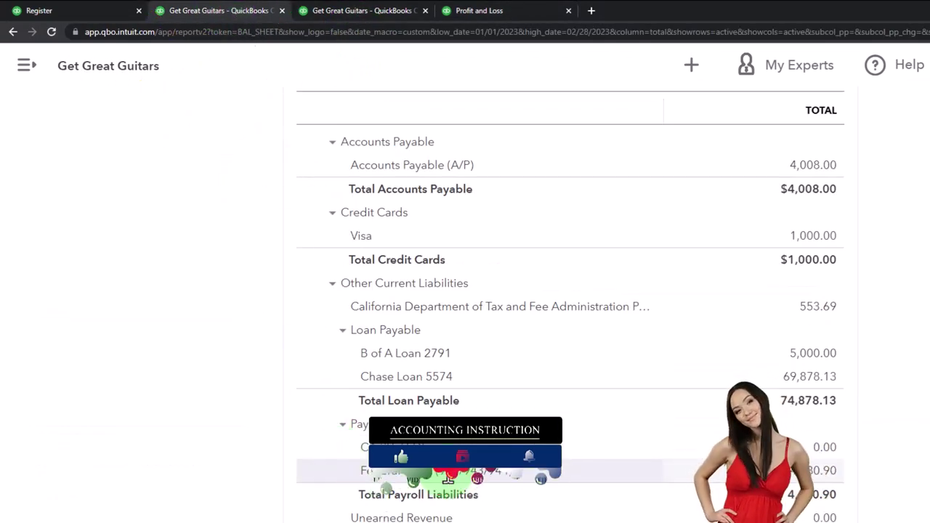
{"action": "left_click", "coordinate": [314, 12]}
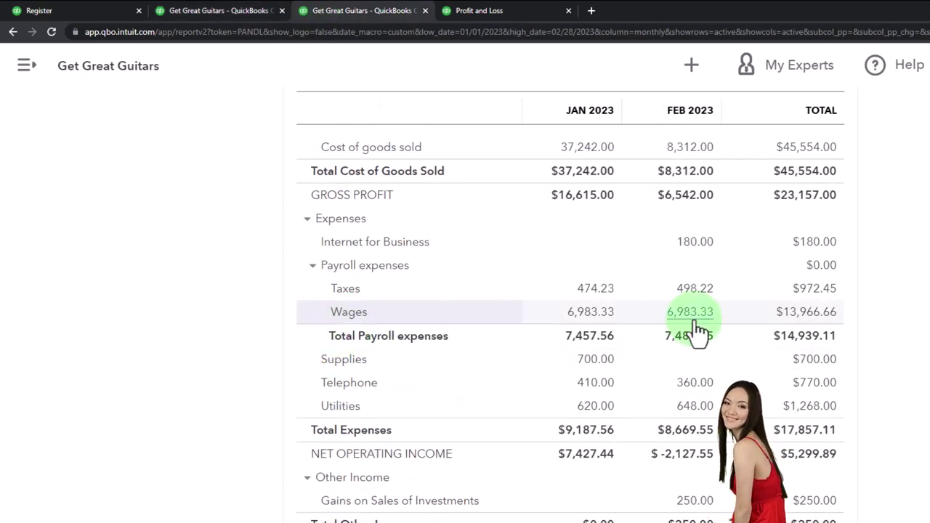
{"action": "left_click", "coordinate": [531, 10]}
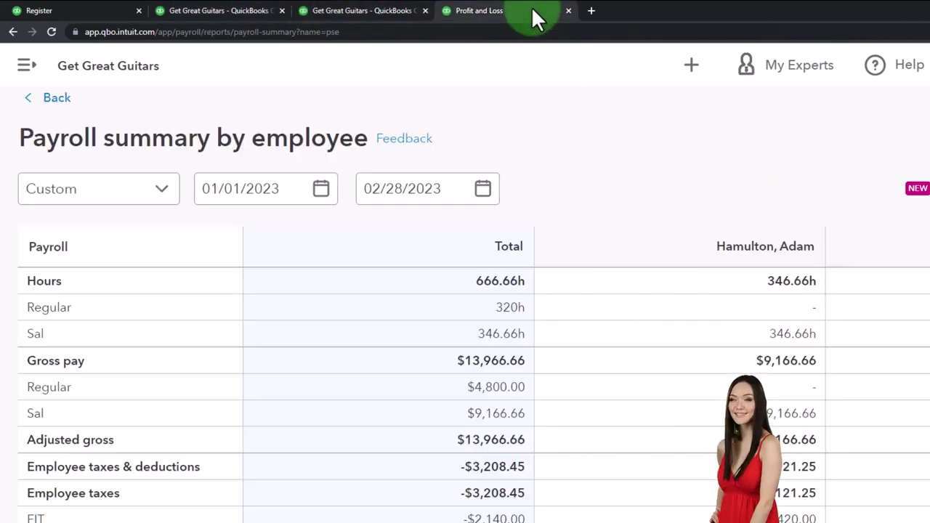
{"action": "scroll", "coordinate": [500, 311], "scroll_direction": "down", "scroll_amount": 2}
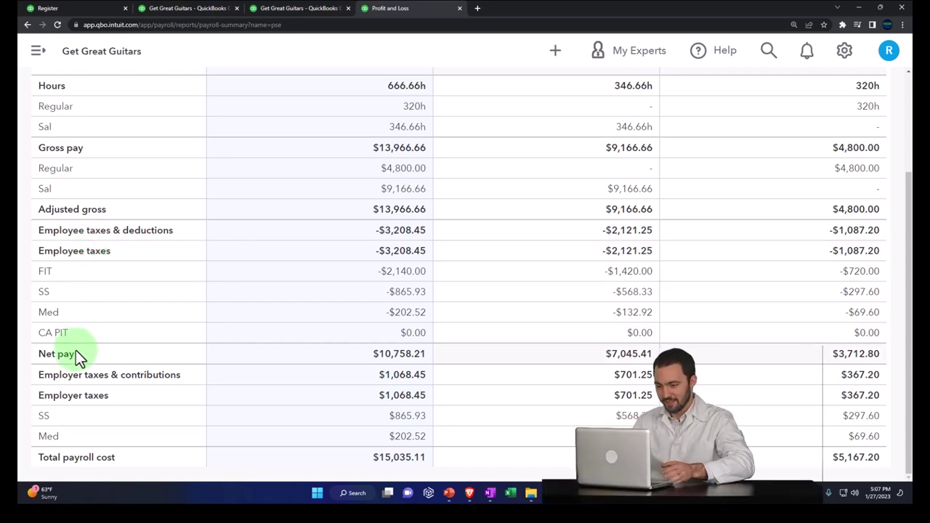
Step: Enter the employee taxes of 3,208.45 in the calculator and check the Profit and Loss payroll expenses against the payroll summary
{"action": "key", "text": "XF86Calculator"}
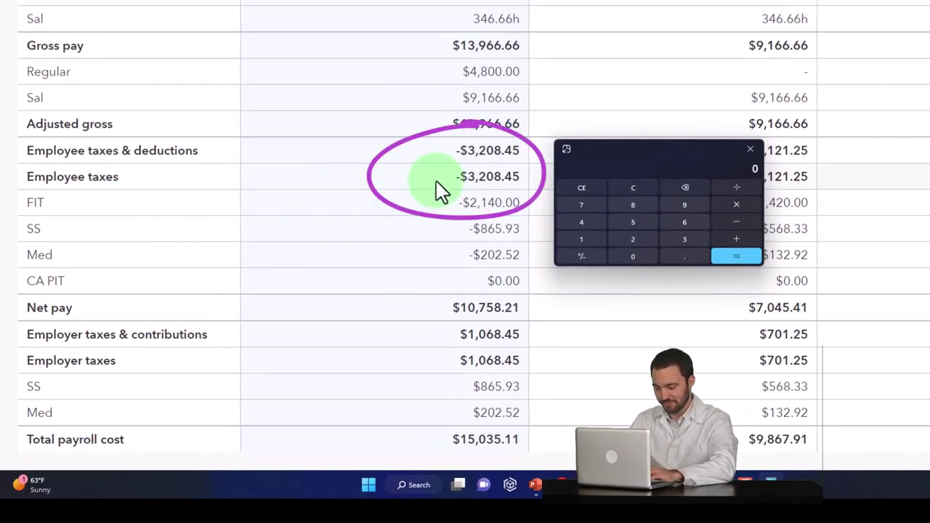
{"action": "type", "text": "3,208.45"}
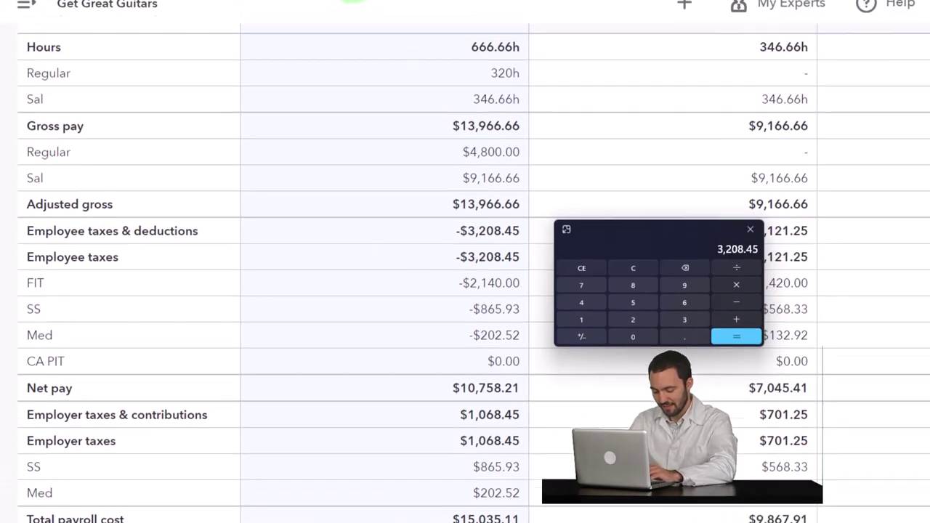
{"action": "left_click", "coordinate": [349, 13]}
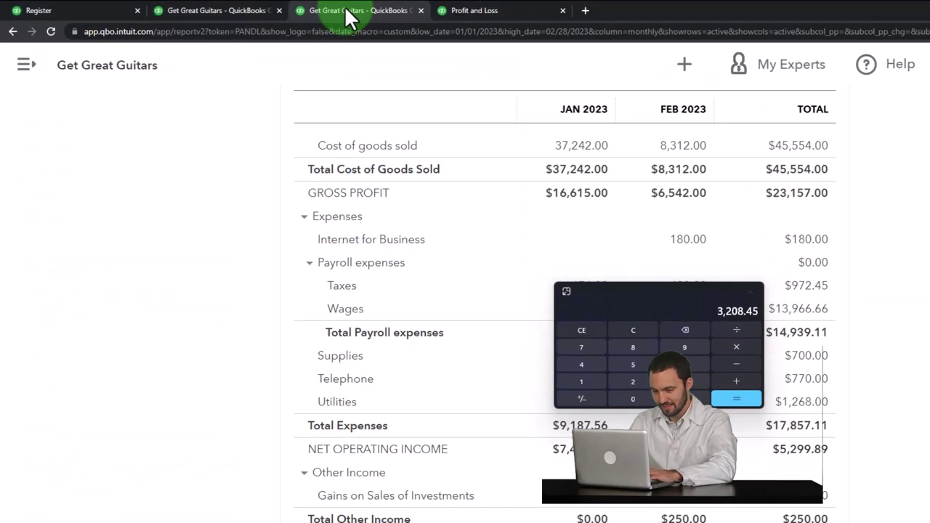
{"action": "left_click_drag", "start_coordinate": [592, 306], "coordinate": [887, 305]}
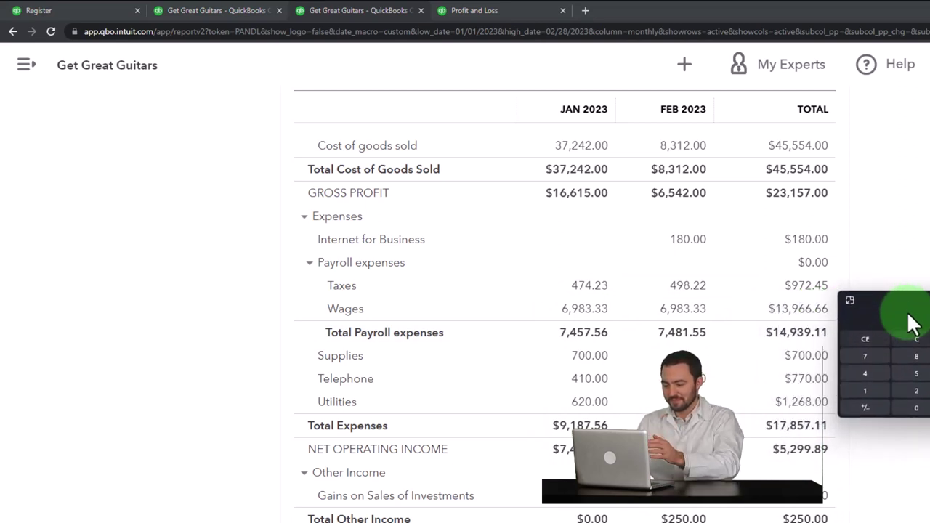
{"action": "left_click_drag", "start_coordinate": [915, 315], "coordinate": [928, 310]}
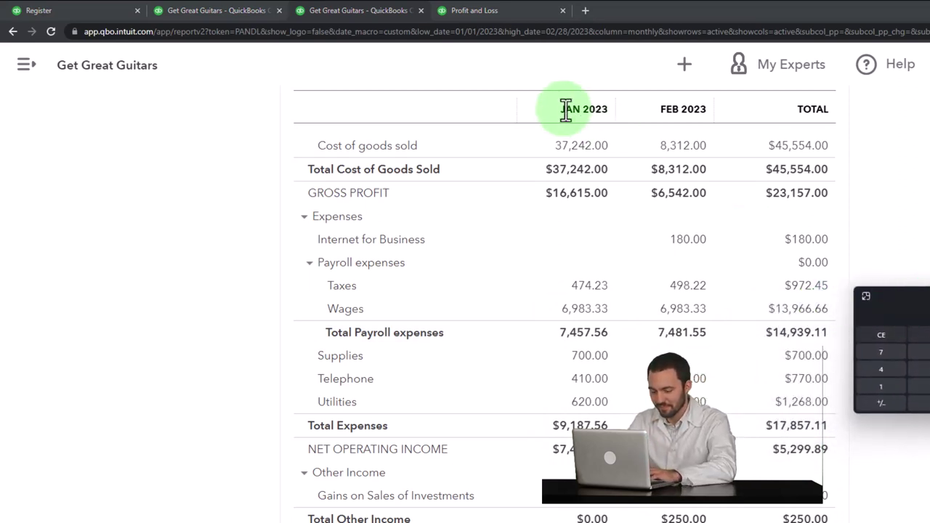
{"action": "left_click", "coordinate": [481, 12]}
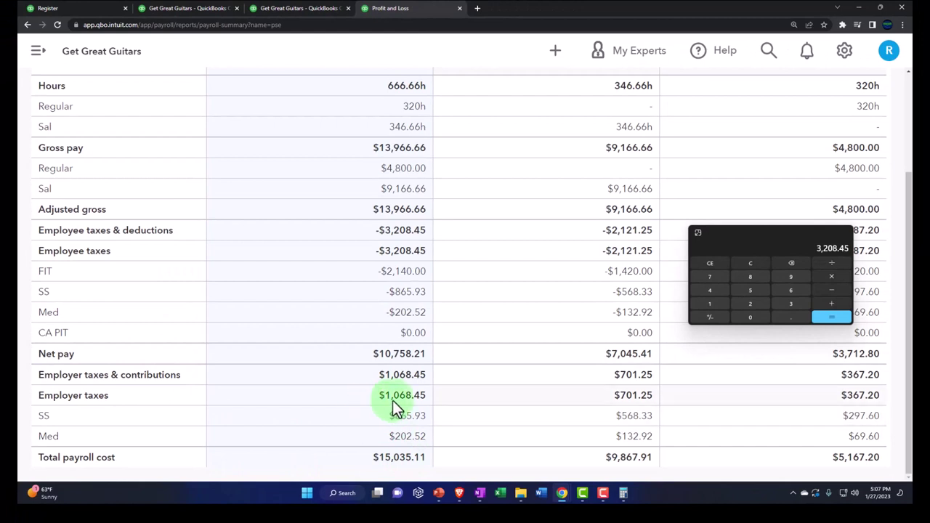
Step: Calculate the difference between employer taxes of 1,068.45 in the payroll summary and Taxes of 972.45 on the Profit and Loss
{"action": "left_click", "coordinate": [752, 265]}
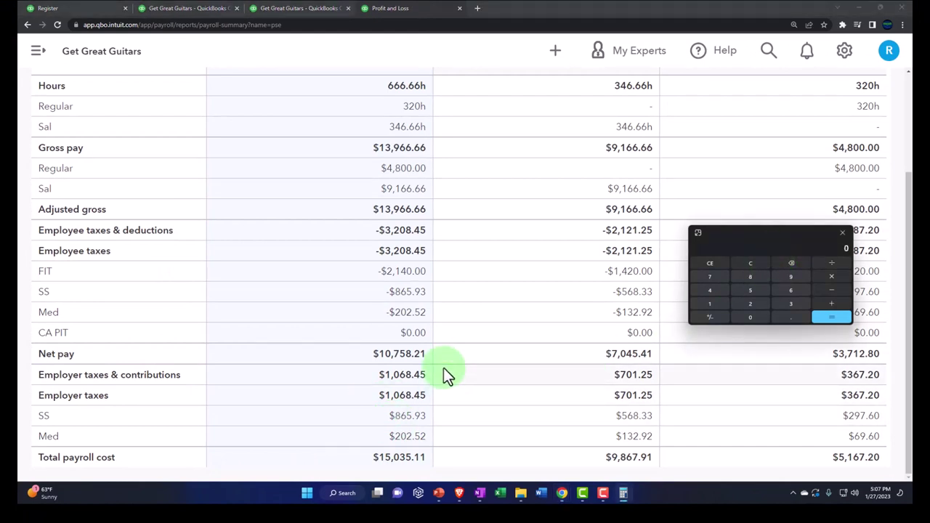
{"action": "type", "text": "1,068.45"}
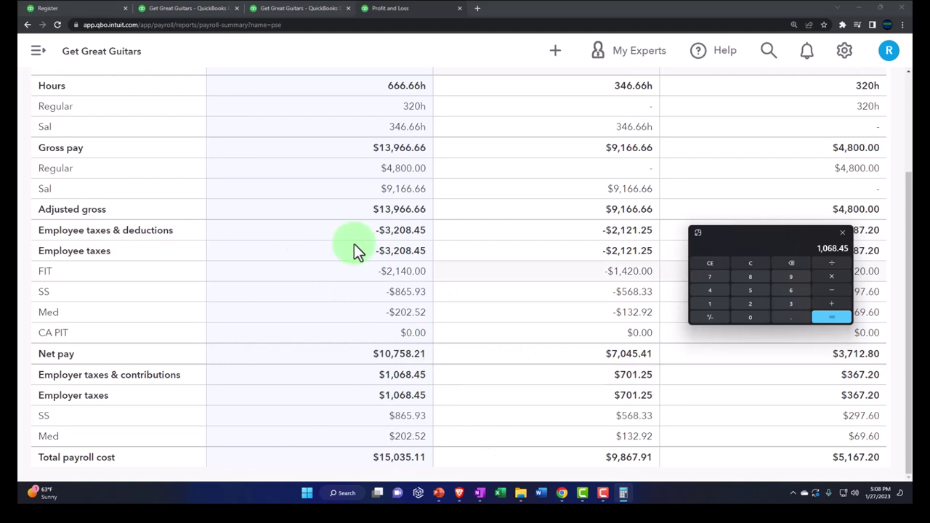
{"action": "left_click", "coordinate": [293, 11]}
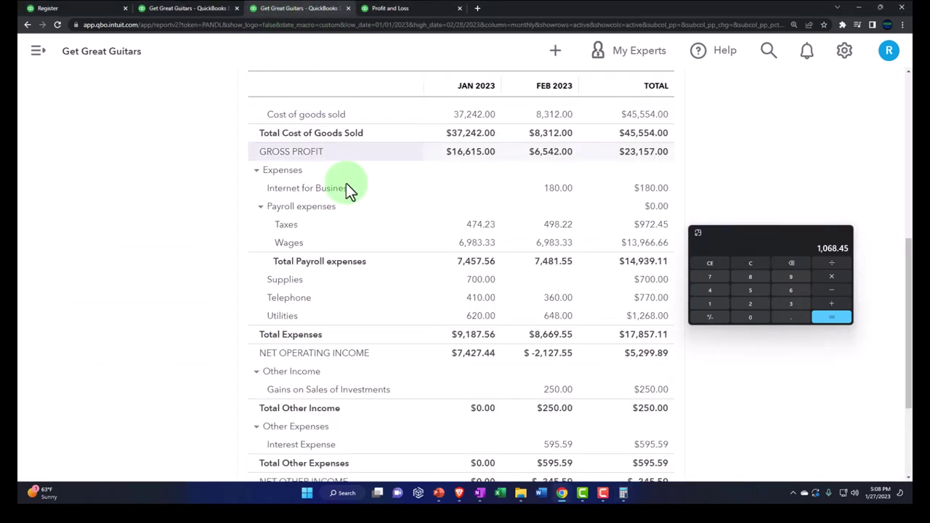
{"action": "left_click", "coordinate": [833, 290]}
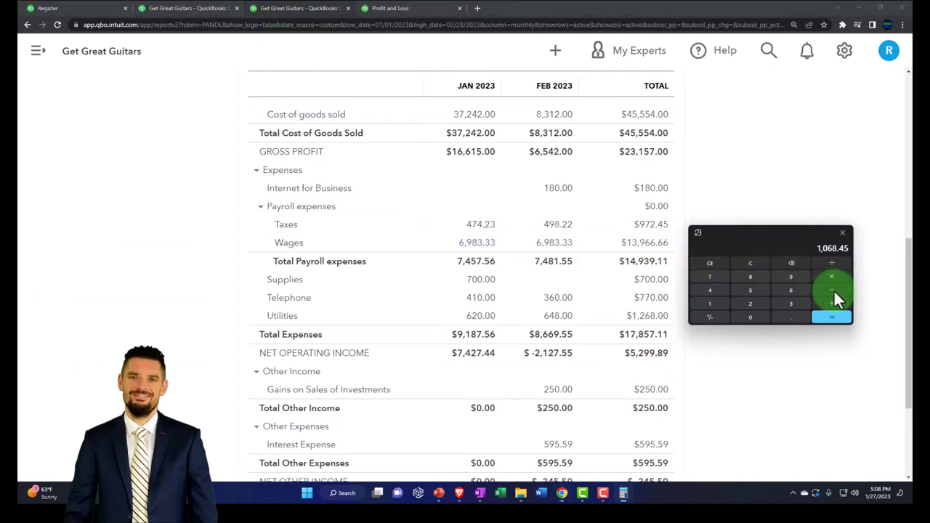
{"action": "left_click", "coordinate": [648, 226]}
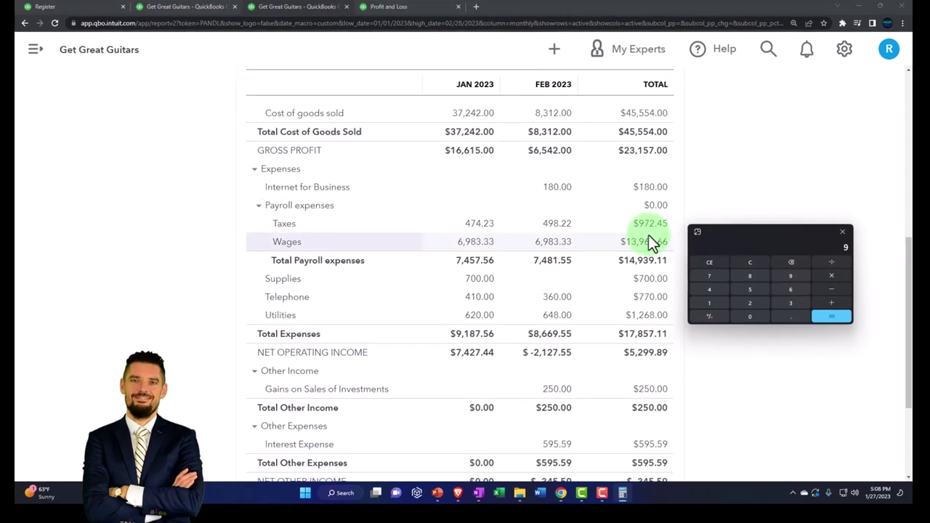
{"action": "type", "text": "972.45"}
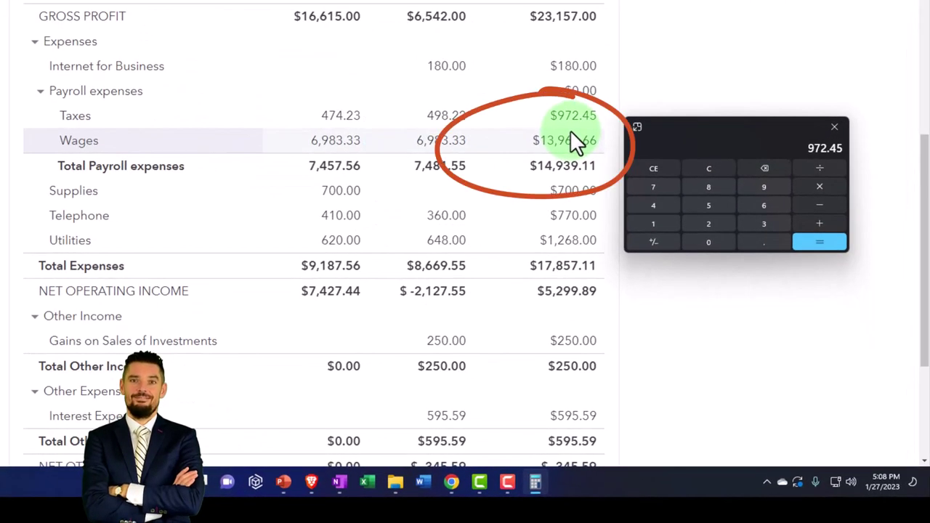
{"action": "key", "text": "Return"}
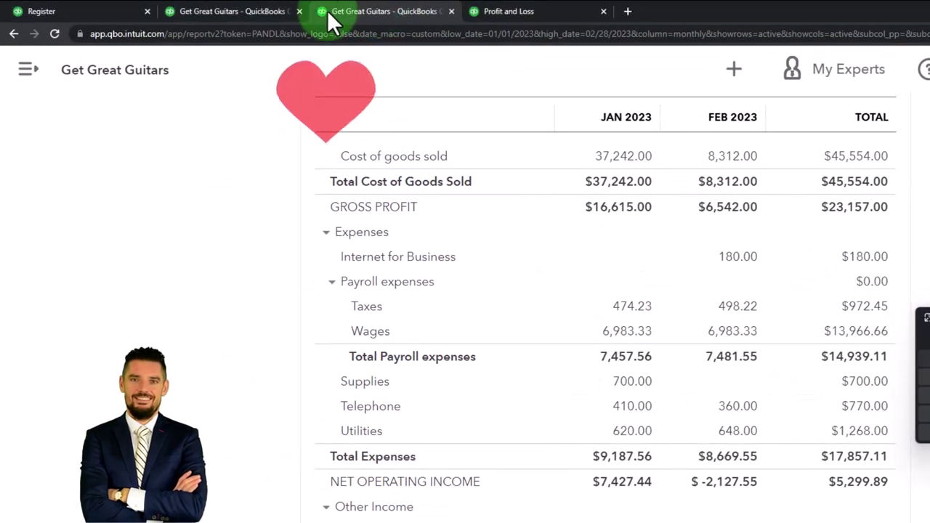
Step: Examine the Federal Taxes (941/943/944) liability on the Balance Sheet and compare it with the employee and employer taxes in the payroll summary
{"action": "left_click", "coordinate": [239, 13]}
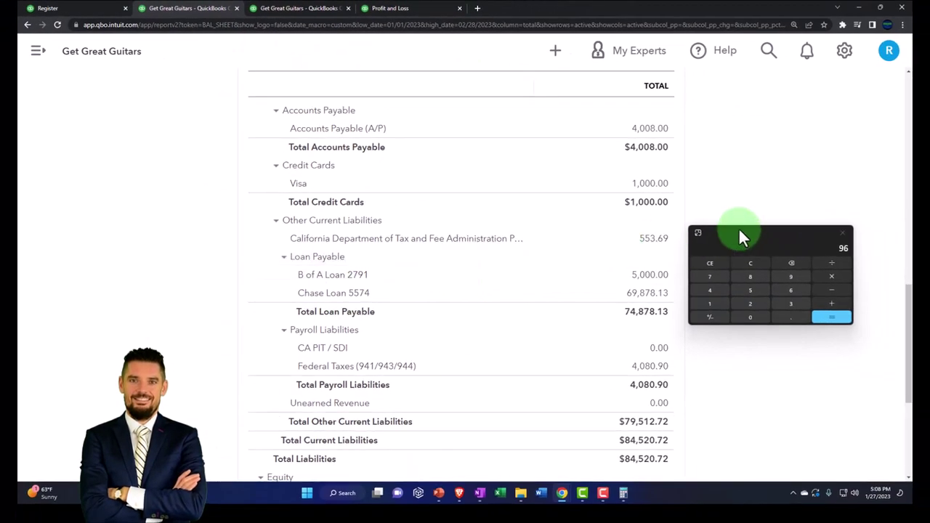
{"action": "left_click_drag", "start_coordinate": [804, 249], "coordinate": [818, 321]}
{"action": "scroll", "coordinate": [588, 281], "scroll_direction": "down", "scroll_amount": 2}
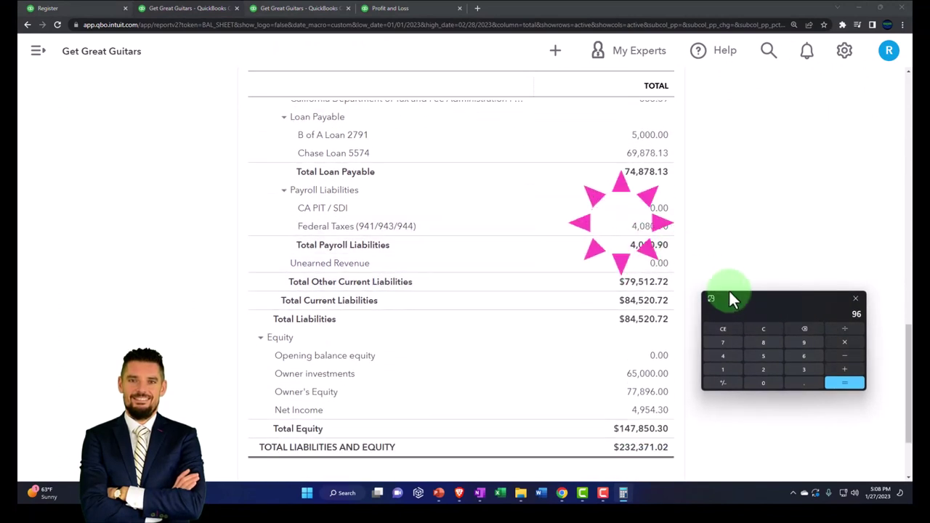
{"action": "left_click_drag", "start_coordinate": [731, 297], "coordinate": [735, 232]}
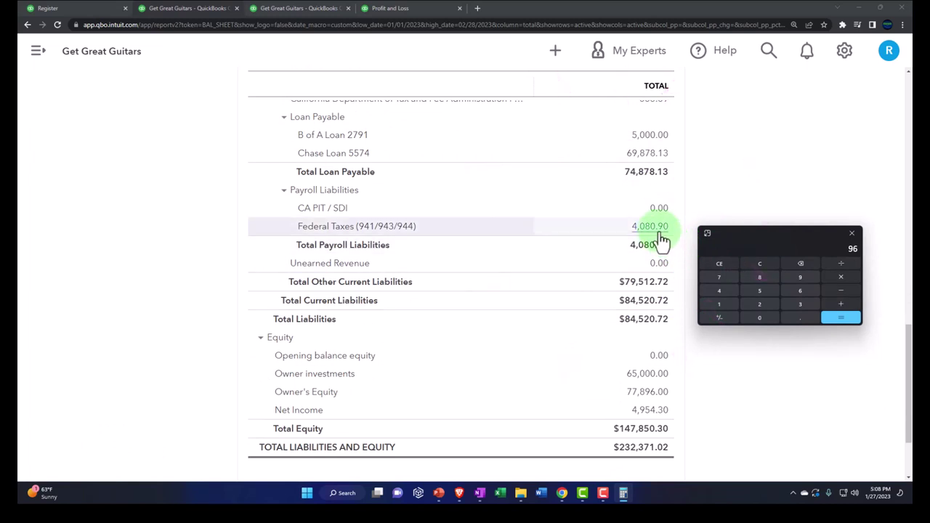
{"action": "left_click", "coordinate": [291, 8]}
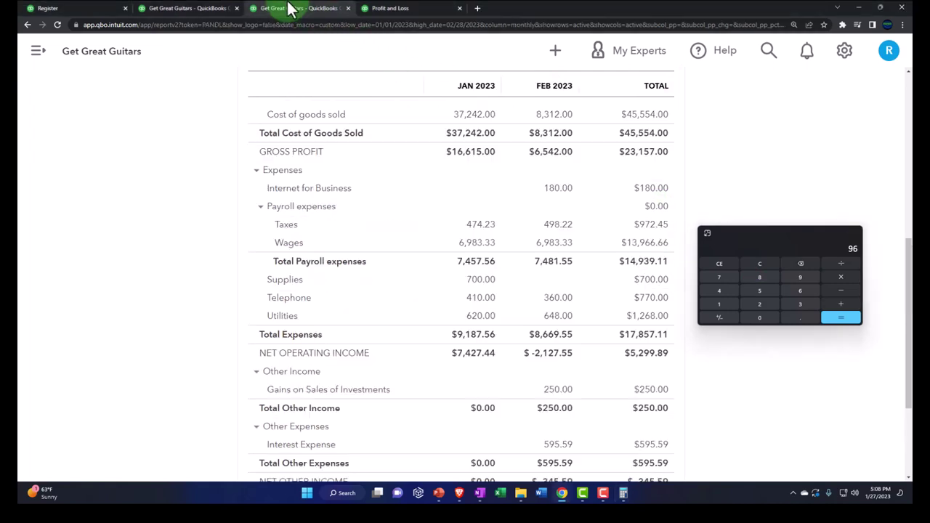
{"action": "left_click", "coordinate": [392, 8]}
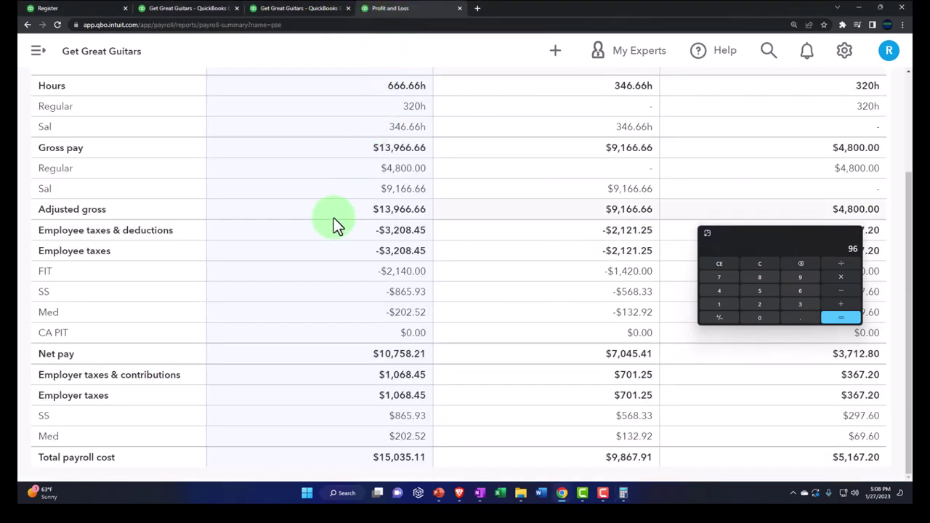
{"action": "left_click", "coordinate": [301, 287]}
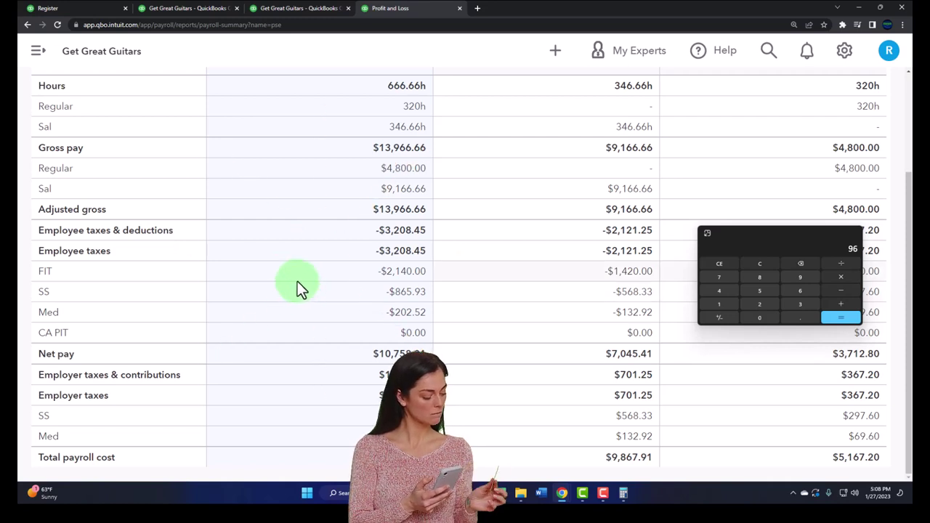
Step: Add the employee taxes of 3,208.45 and the employer taxes of 1,068.45 from the payroll summary in the calculator
{"action": "left_click", "coordinate": [772, 263]}
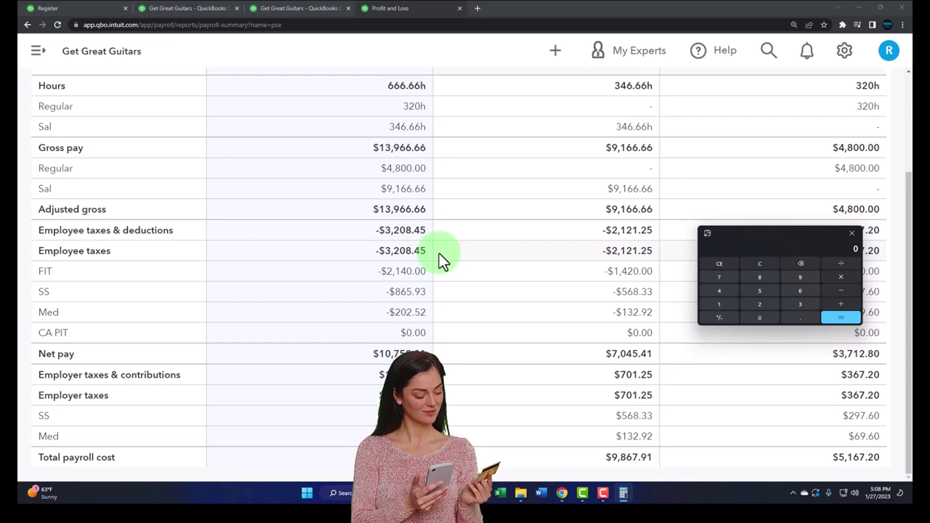
{"action": "type", "text": "3,208.45"}
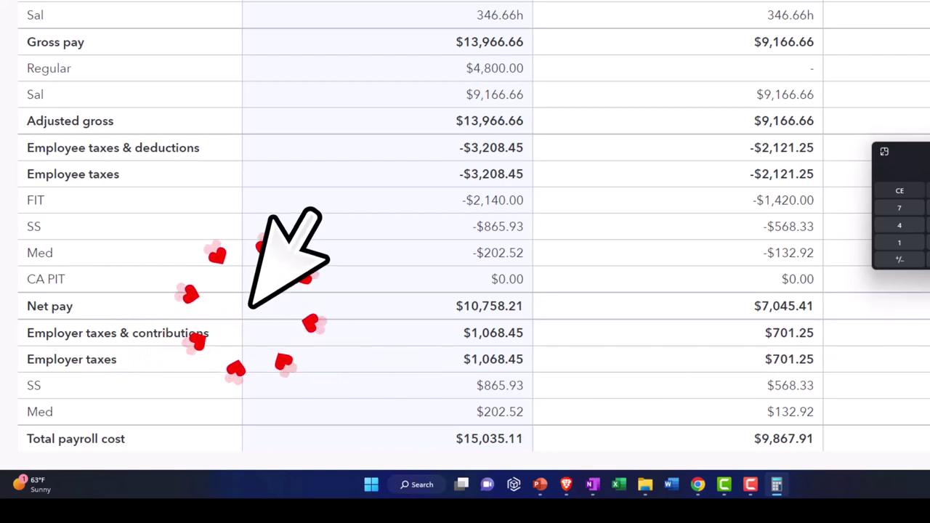
{"action": "left_click", "coordinate": [839, 305]}
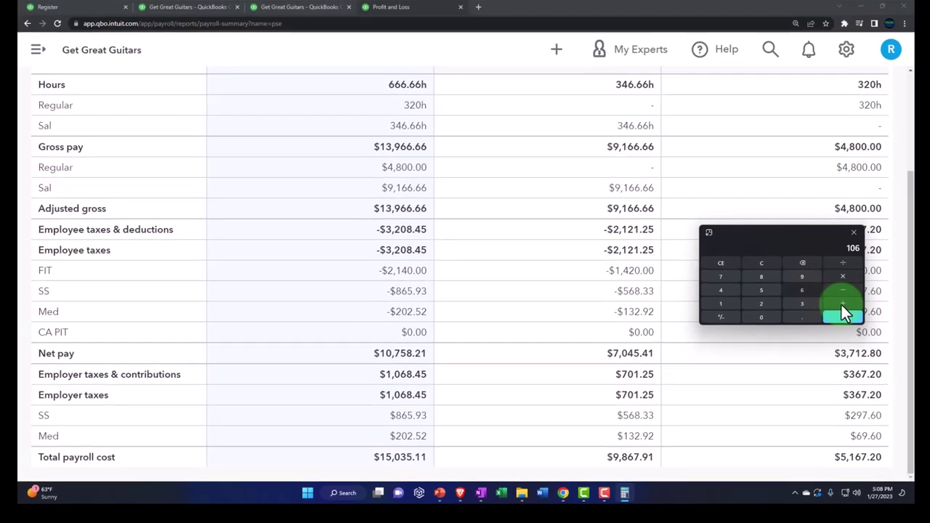
{"action": "type", "text": "1068.45"}
{"action": "left_click", "coordinate": [839, 306]}
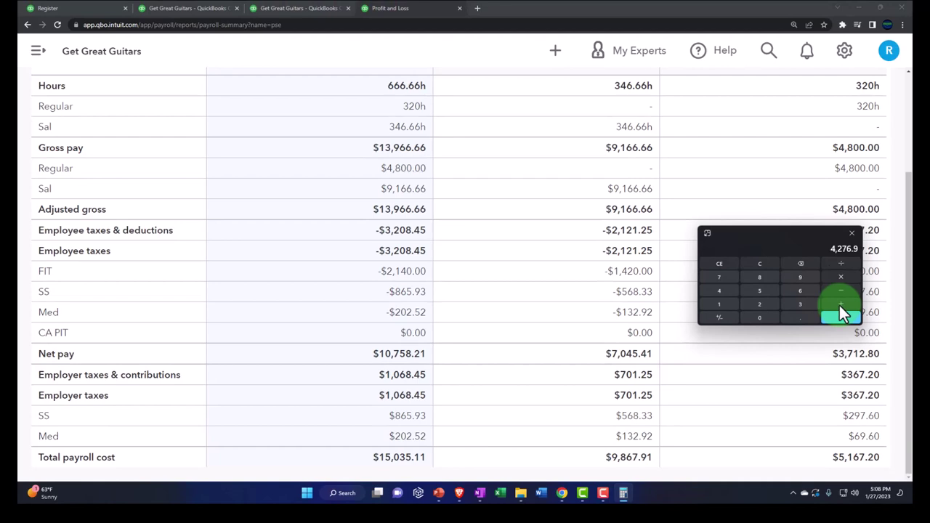
Step: Subtract the Balance Sheet's Federal Taxes (941/943/944) liability of 4,080.90 from the payroll summary tax total in the calculator
{"action": "left_click", "coordinate": [188, 9]}
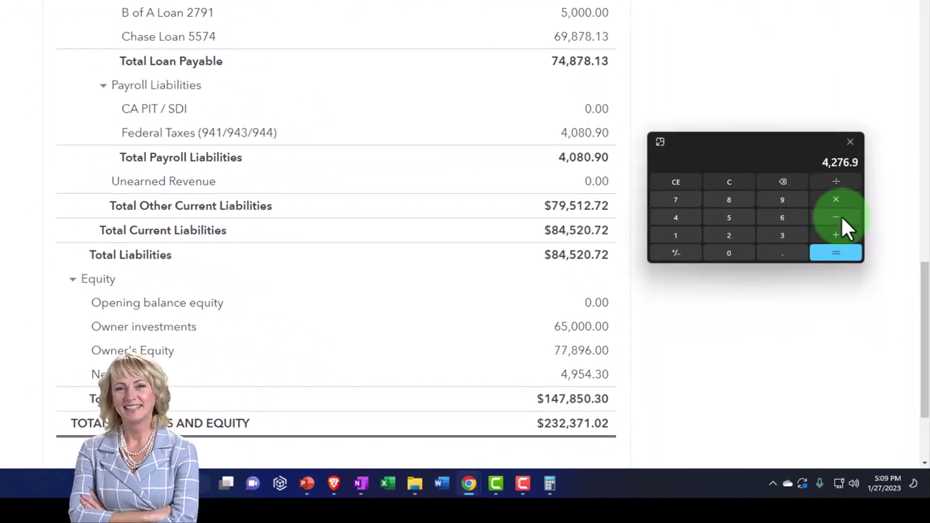
{"action": "type", "text": "4080."}
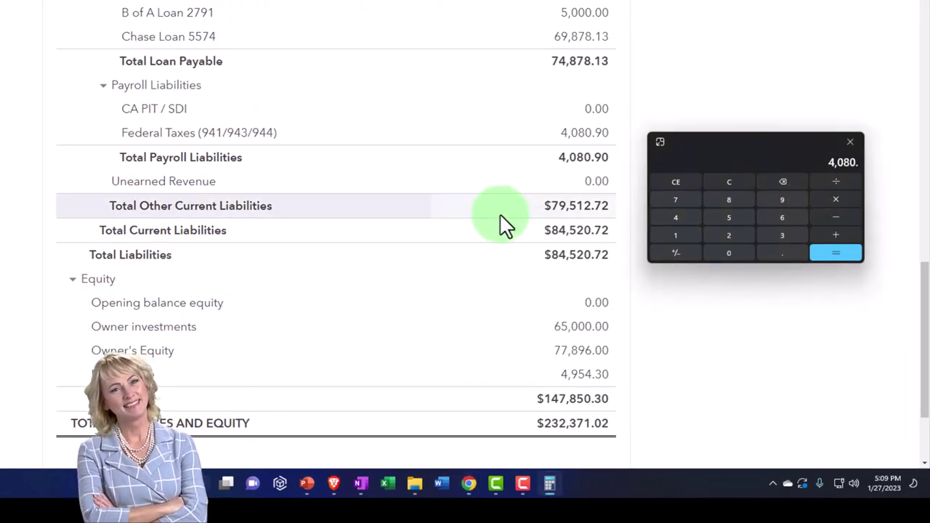
{"action": "type", "text": "90"}
{"action": "key", "text": "Return"}
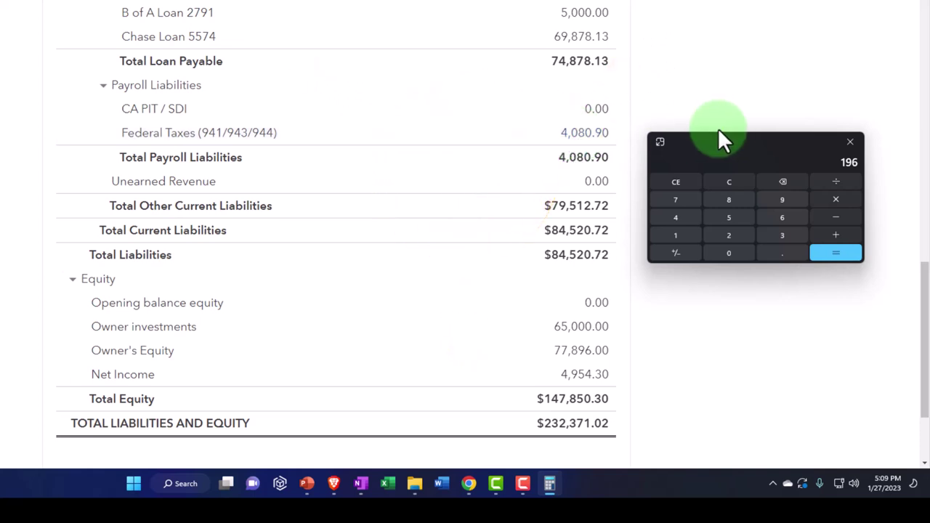
{"action": "left_click_drag", "start_coordinate": [725, 147], "coordinate": [929, 178]}
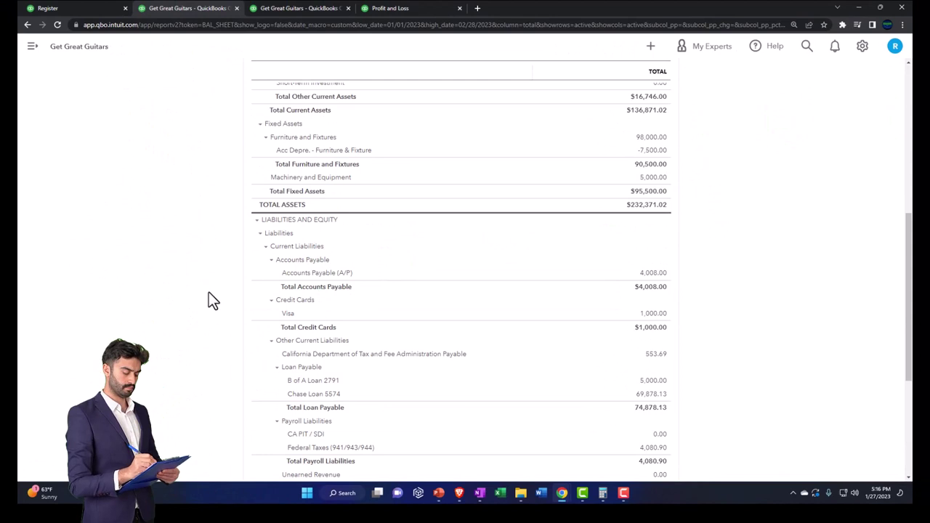
Step: Open the February "Adjust payroll" check for 60.00 from the Cash - 2415 transaction detail of the Balance Sheet
{"action": "scroll", "coordinate": [209, 292], "scroll_direction": "up", "scroll_amount": 3}
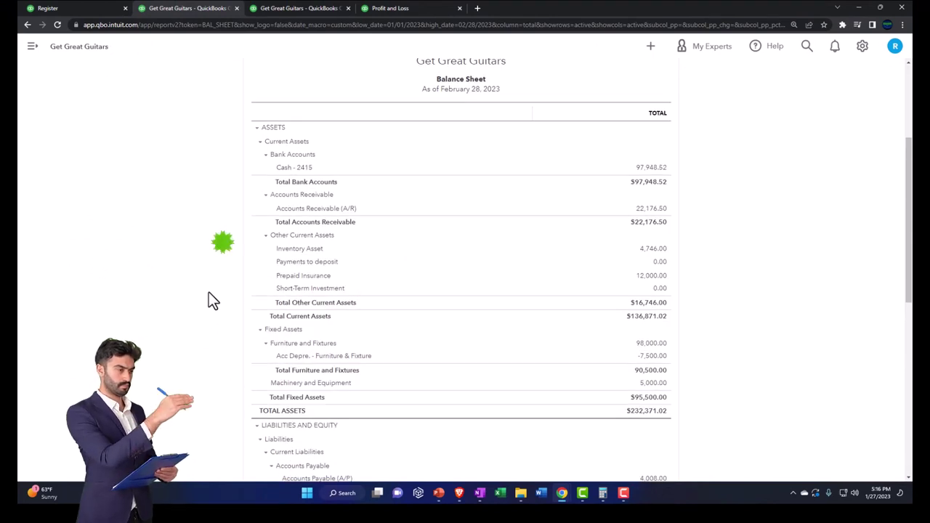
{"action": "key", "text": "ctrl+plus"}
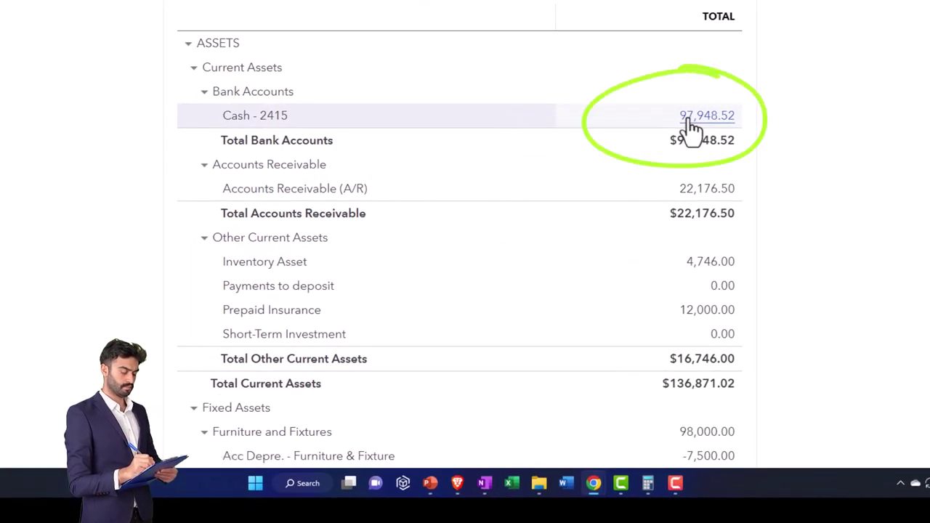
{"action": "left_click", "coordinate": [690, 127]}
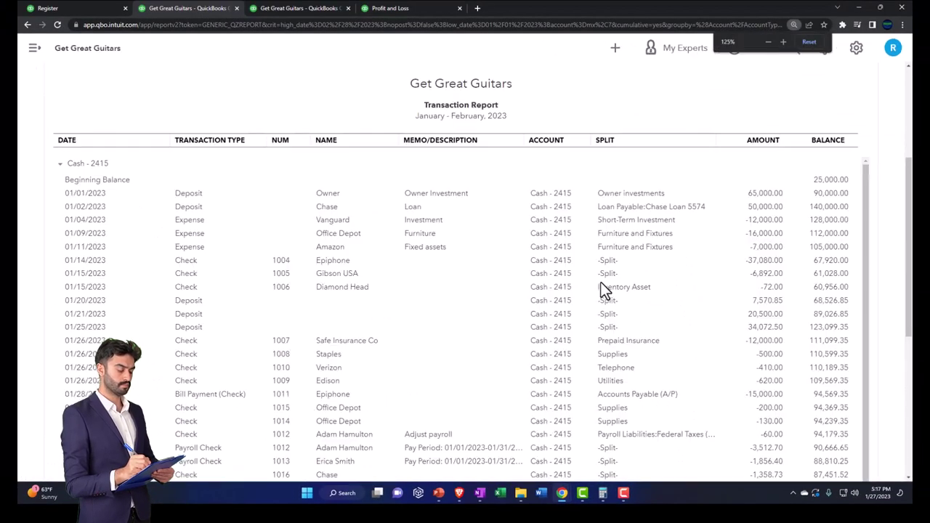
{"action": "key", "text": "ctrl+minus"}
{"action": "scroll", "coordinate": [469, 326], "scroll_direction": "down", "scroll_amount": 2}
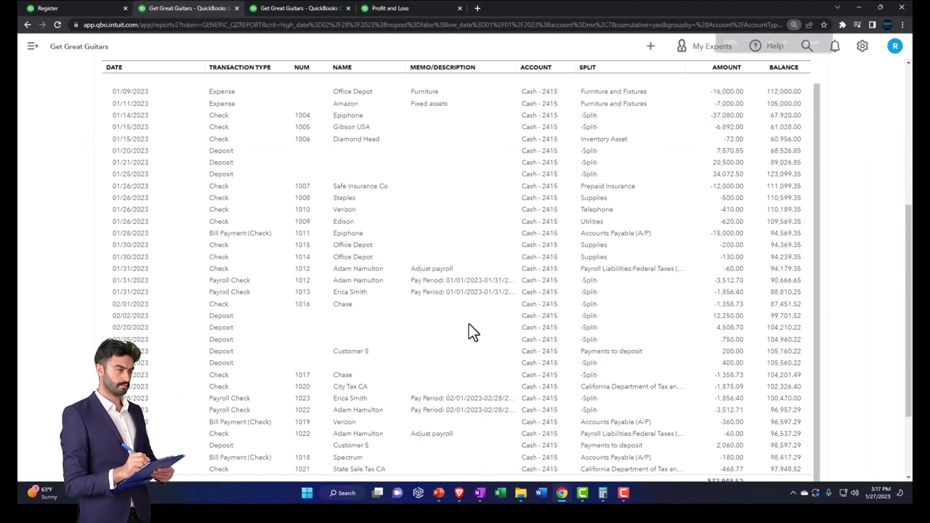
{"action": "scroll", "coordinate": [468, 332], "scroll_direction": "down", "scroll_amount": 2}
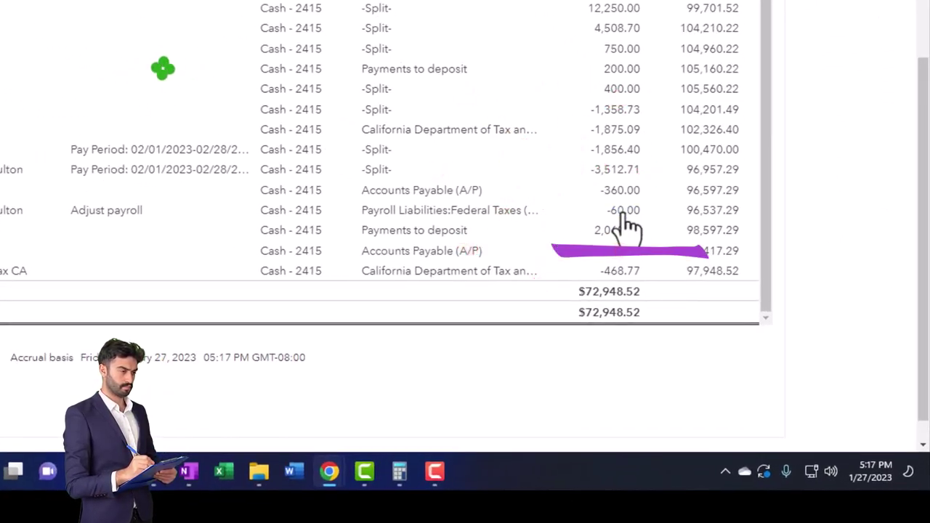
{"action": "left_click", "coordinate": [623, 217]}
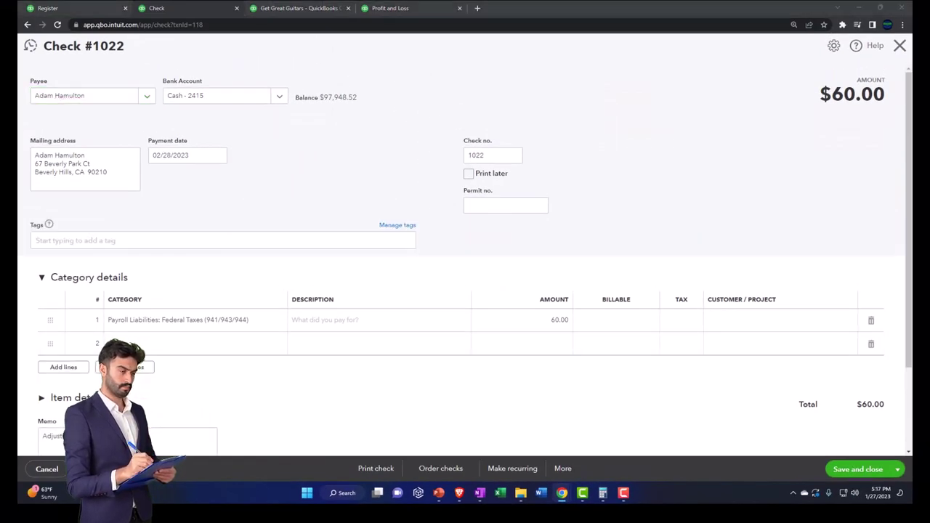
Step: Set the Federal Taxes (941/943/944) line of check 1022 to 36.00, save the check and return to the Balance Sheet
{"action": "left_click", "coordinate": [541, 320]}
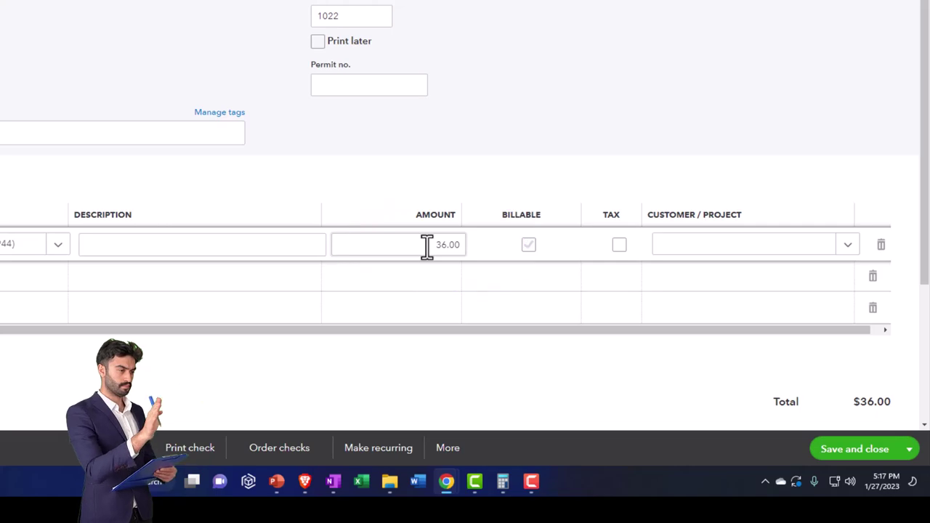
{"action": "key", "text": "Tab"}
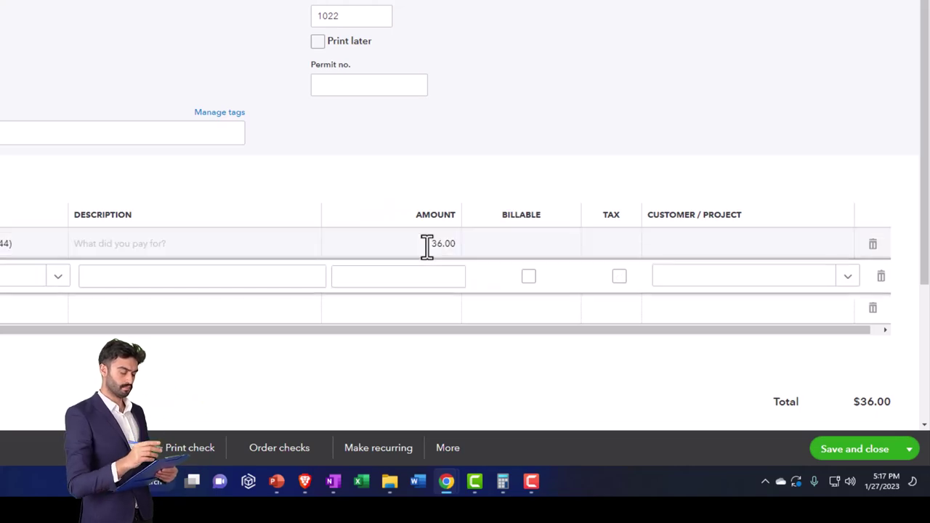
{"action": "left_click", "coordinate": [858, 446]}
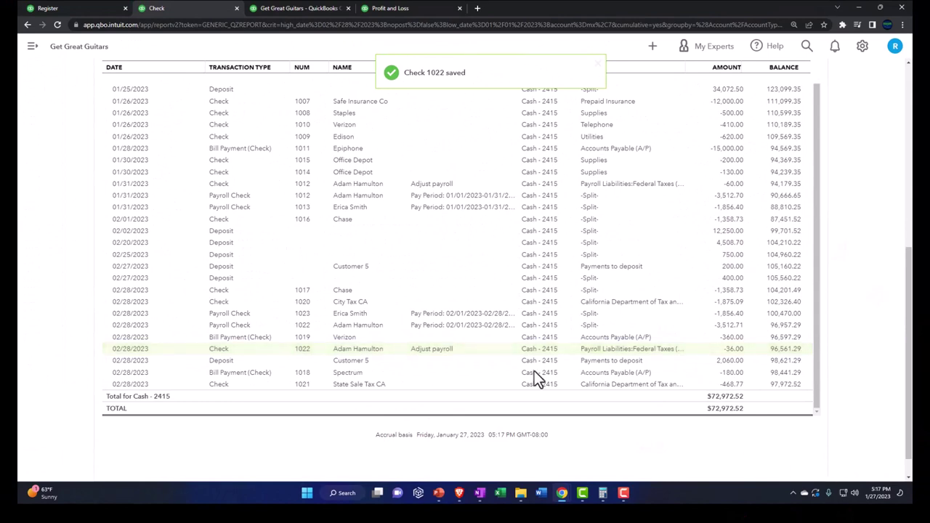
{"action": "scroll", "coordinate": [45, 347], "scroll_direction": "up", "scroll_amount": 5}
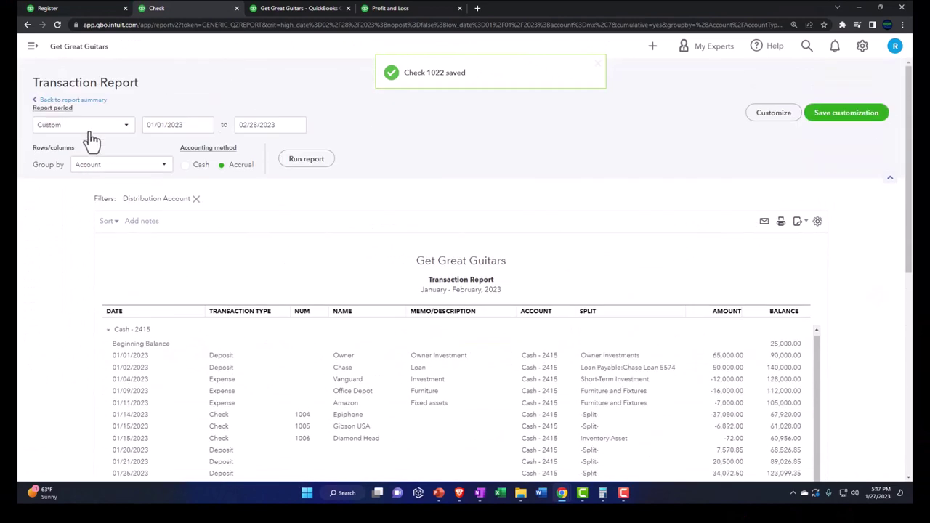
{"action": "left_click", "coordinate": [90, 102]}
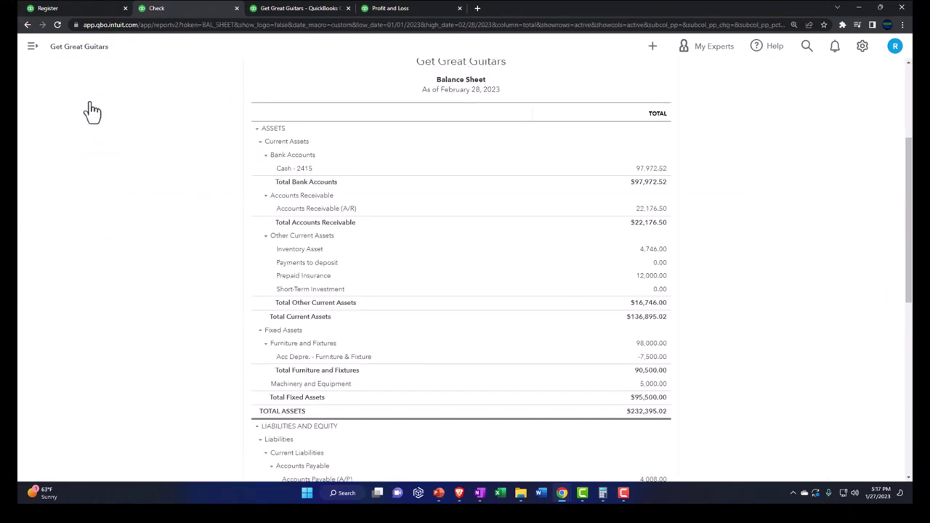
Step: Duplicate the browser tab that holds the Payroll summary by employee report
{"action": "left_click", "coordinate": [405, 11]}
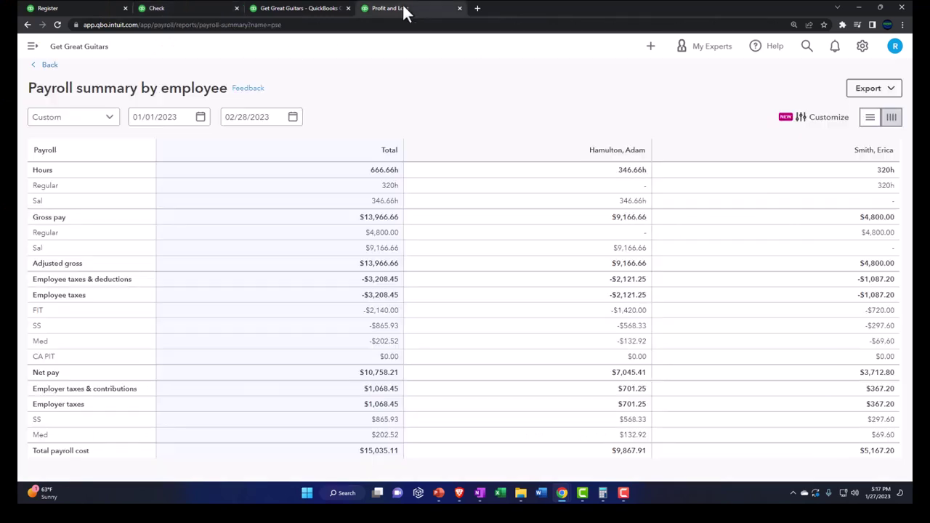
{"action": "right_click", "coordinate": [404, 13]}
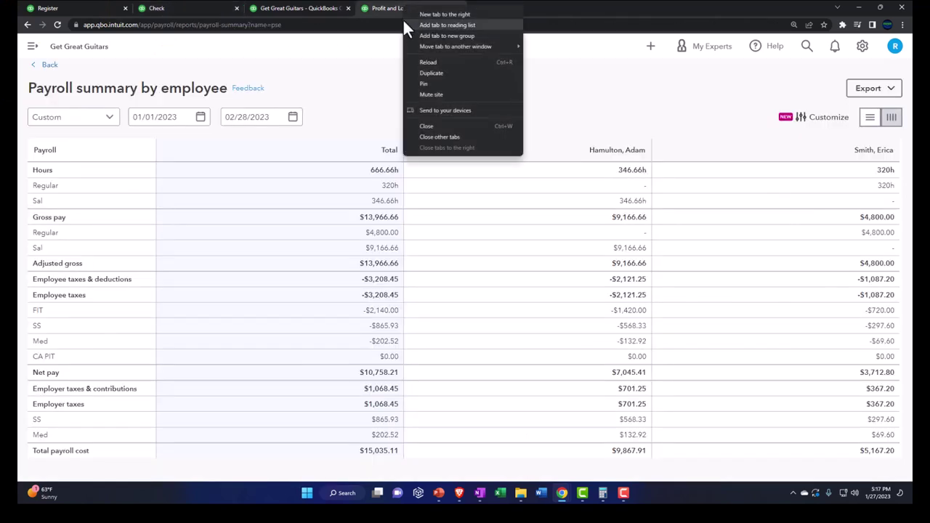
{"action": "left_click", "coordinate": [433, 74]}
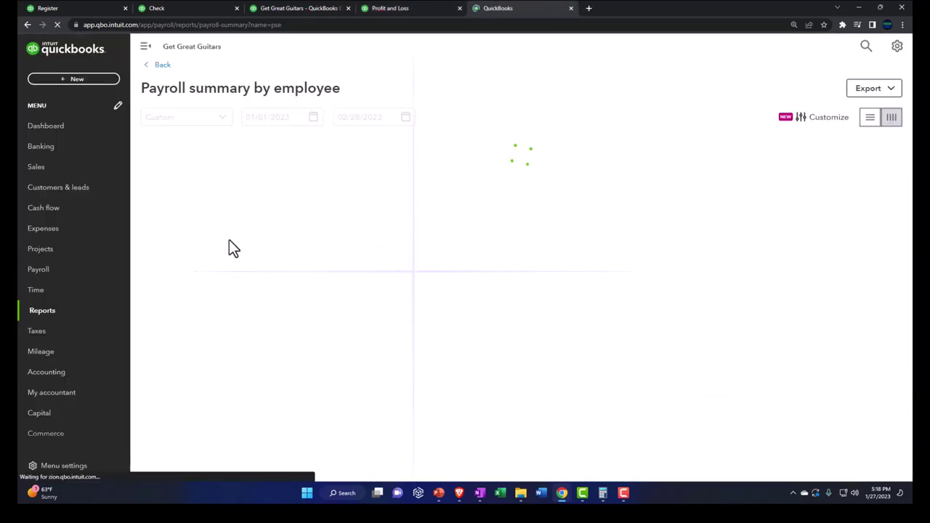
Step: Find the Trial Balance in the reports list of the duplicated tab and open it
{"action": "left_click", "coordinate": [57, 314]}
{"action": "left_click", "coordinate": [661, 185]}
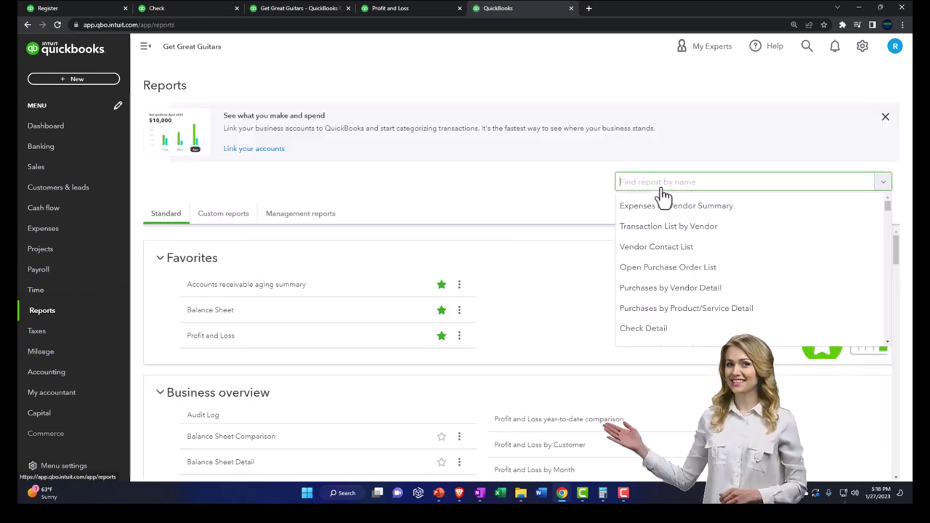
{"action": "type", "text": "trial"}
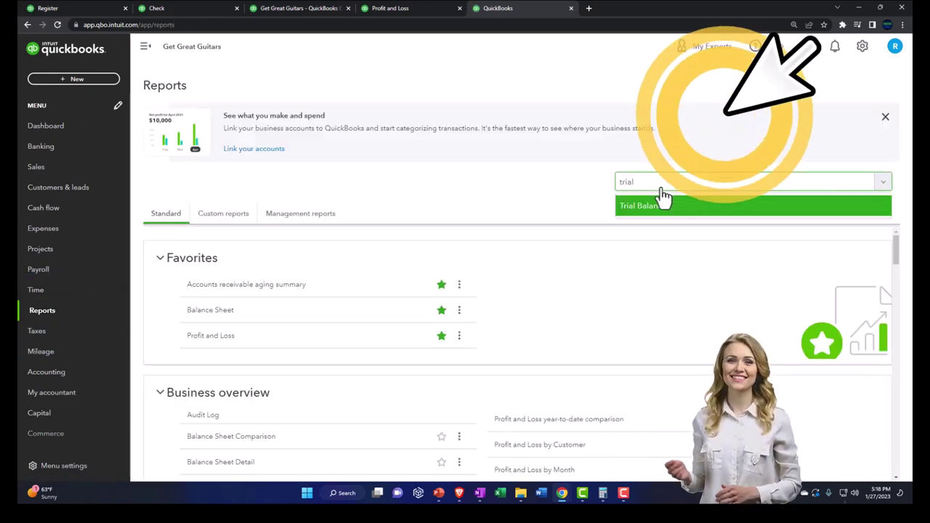
{"action": "left_click", "coordinate": [663, 194]}
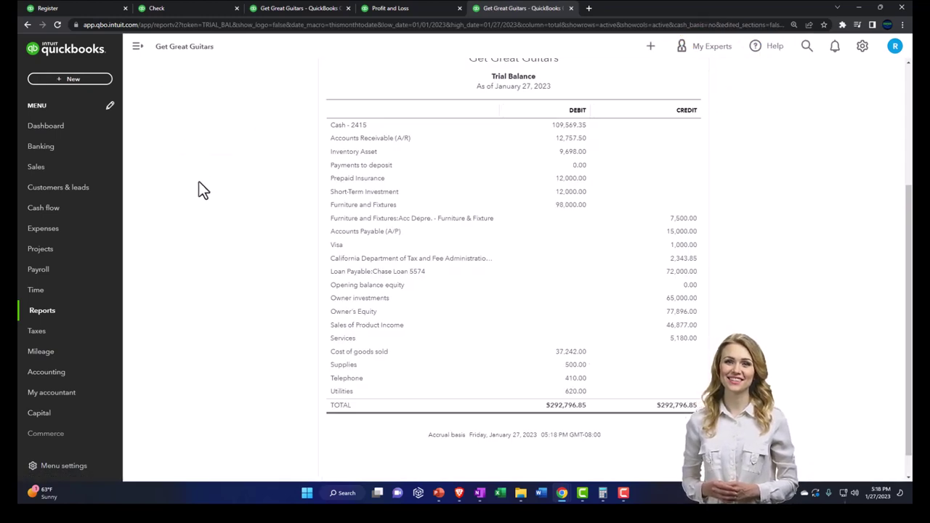
Step: Run the Trial Balance for 01/01/2023 to 02/28/2023 with columns displayed by Months
{"action": "left_click", "coordinate": [193, 124]}
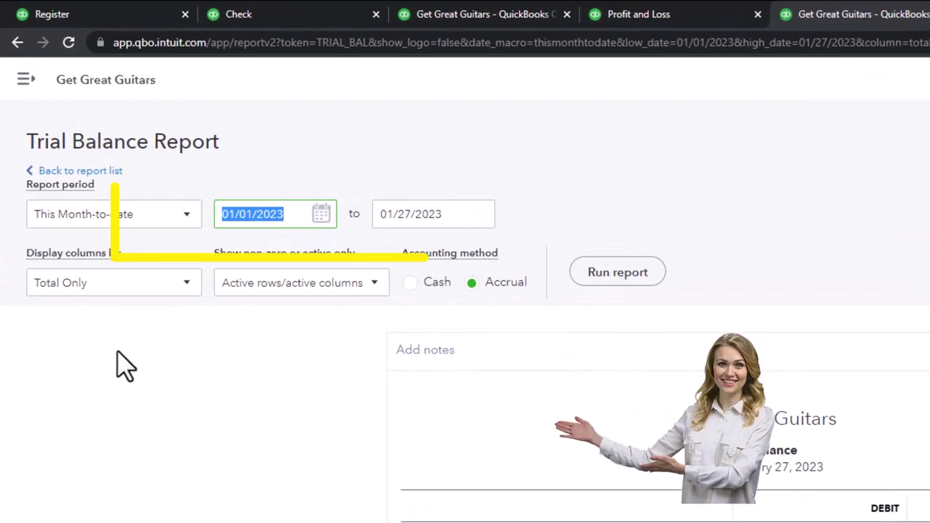
{"action": "type", "text": "01/01/2023"}
{"action": "key", "text": "Tab"}
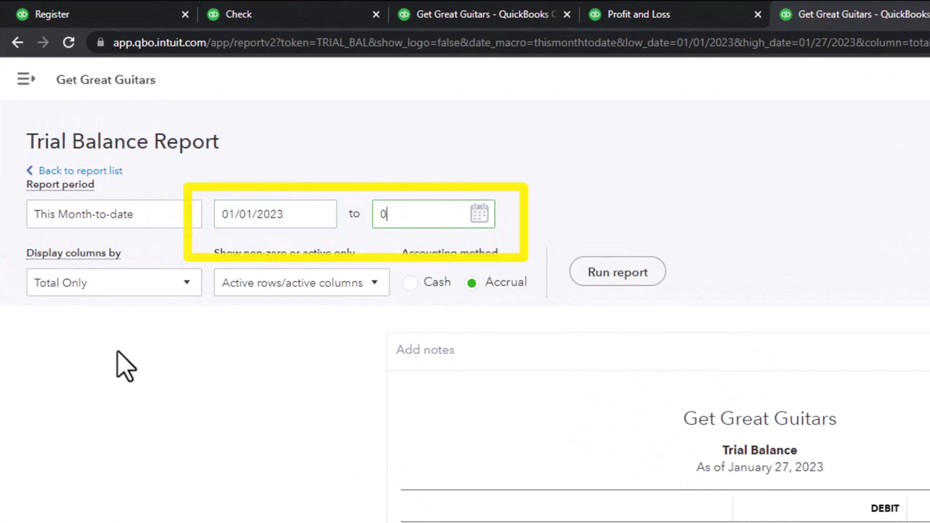
{"action": "type", "text": "02/28/2023"}
{"action": "left_click", "coordinate": [482, 334]}
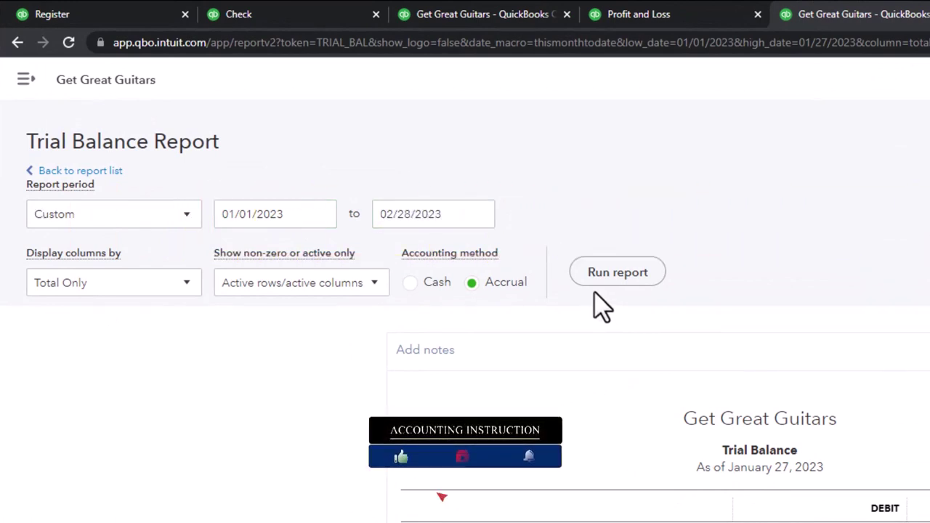
{"action": "left_click", "coordinate": [189, 285]}
{"action": "left_click", "coordinate": [116, 354]}
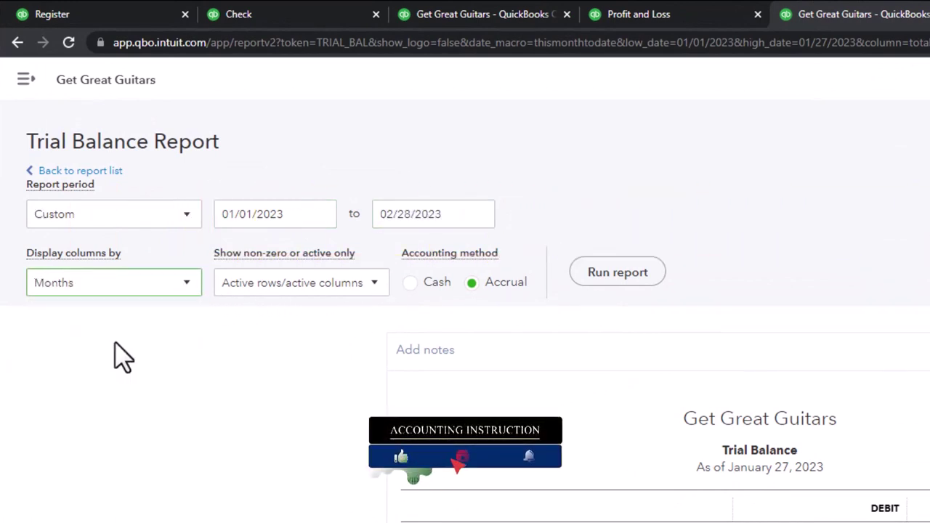
{"action": "left_click", "coordinate": [598, 283]}
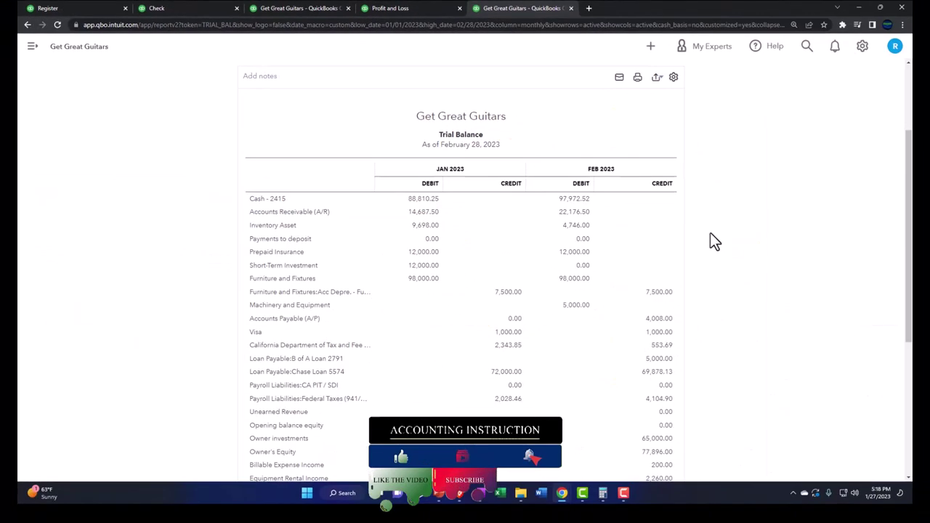
Step: Examine the January and February account balances in the Trial Balance from Cash down to the debit and credit totals
{"action": "key", "text": "ctrl+plus"}
{"action": "key", "text": "ctrl+plus"}
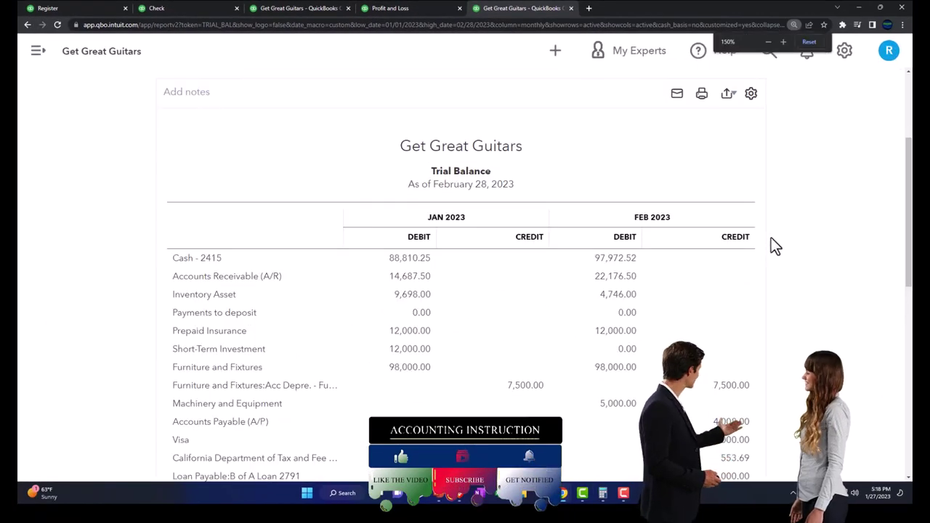
{"action": "scroll", "coordinate": [802, 252], "scroll_direction": "down", "scroll_amount": 2}
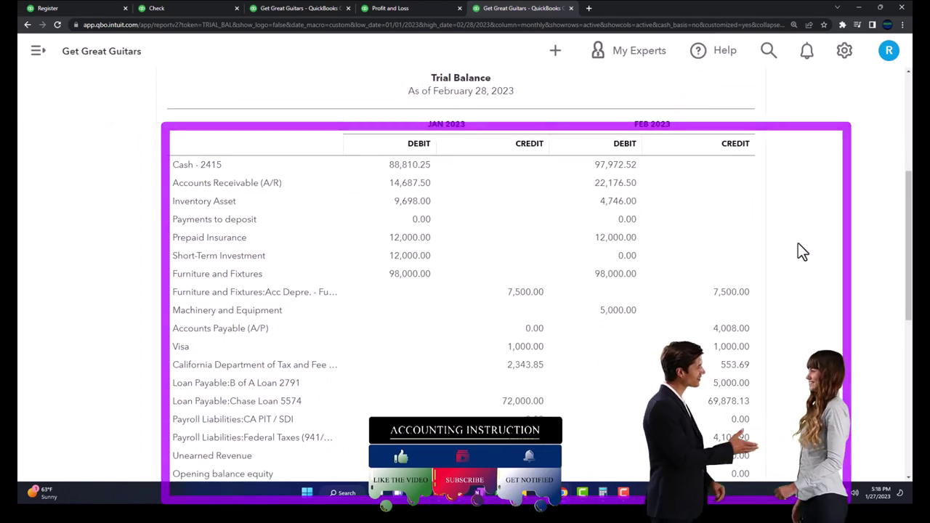
{"action": "scroll", "coordinate": [802, 252], "scroll_direction": "down", "scroll_amount": 2}
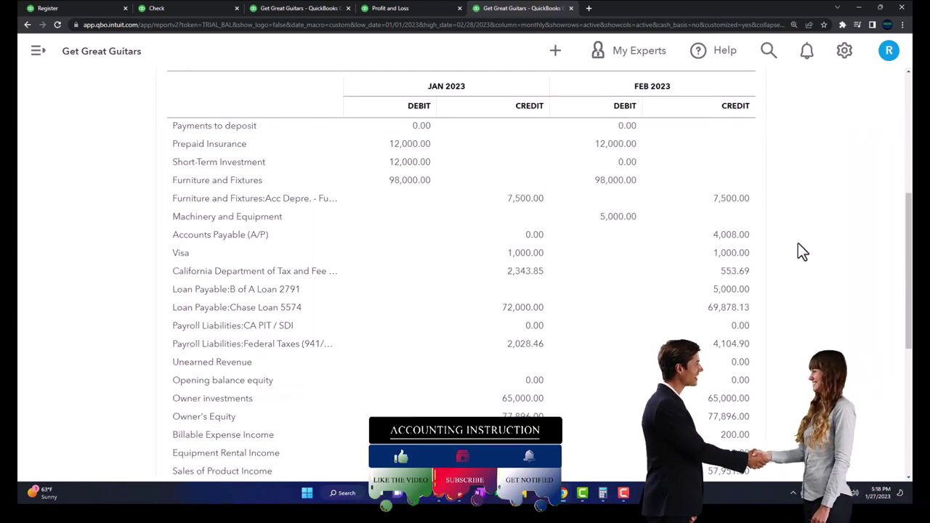
{"action": "scroll", "coordinate": [799, 247], "scroll_direction": "down", "scroll_amount": 1}
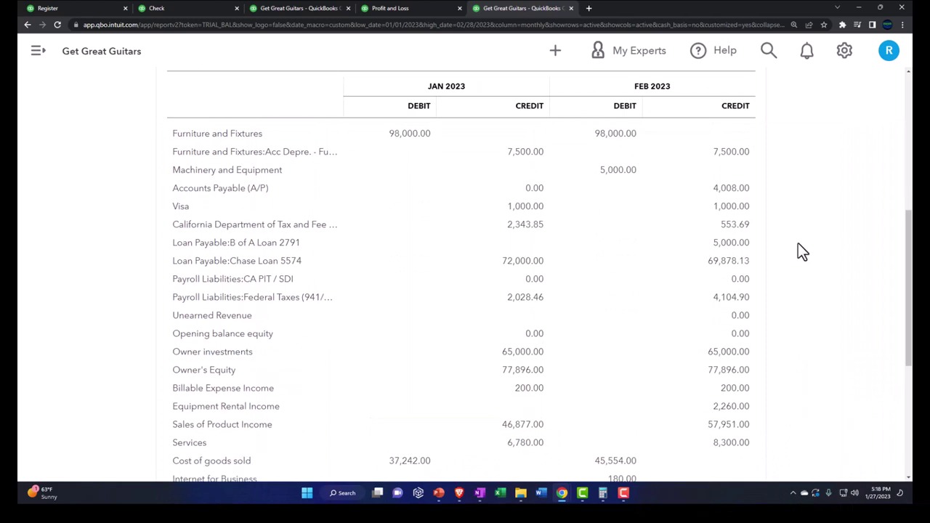
{"action": "scroll", "coordinate": [802, 252], "scroll_direction": "down", "scroll_amount": 1}
{"action": "scroll", "coordinate": [798, 245], "scroll_direction": "down", "scroll_amount": 3}
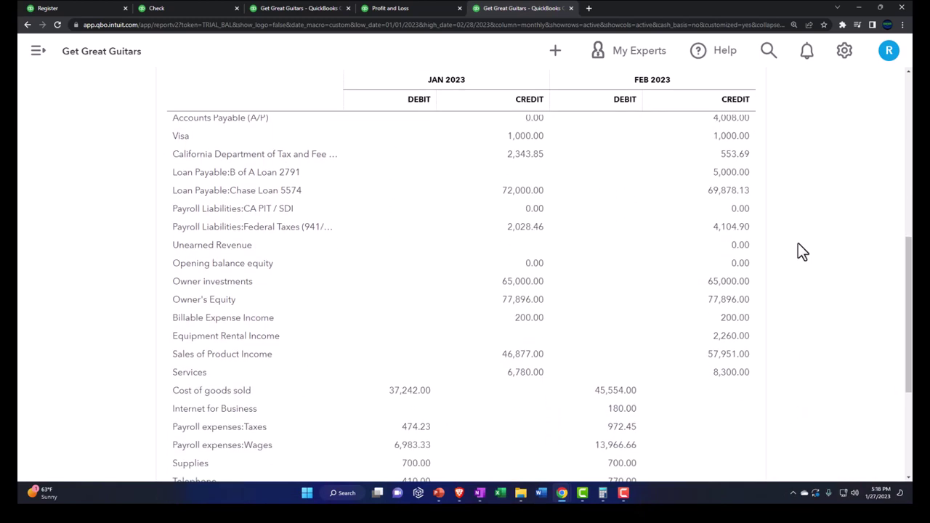
{"action": "scroll", "coordinate": [798, 247], "scroll_direction": "down", "scroll_amount": 1}
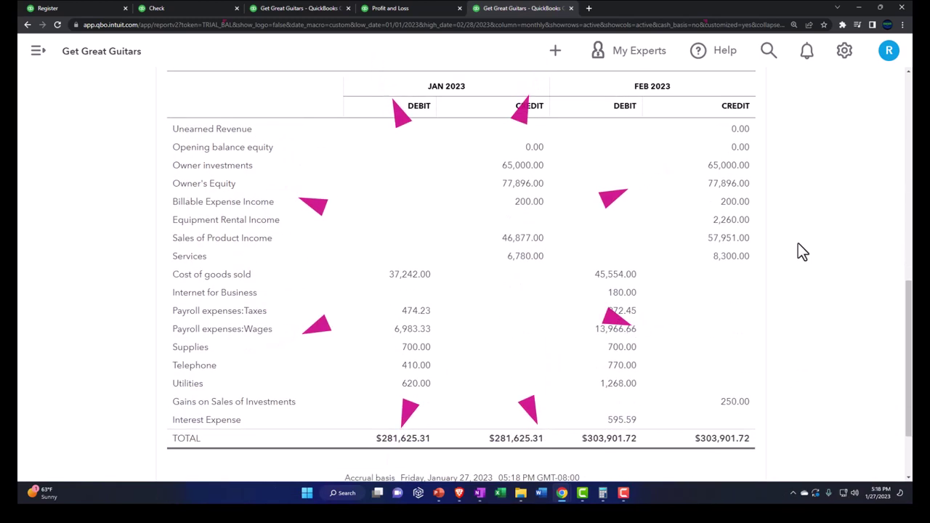